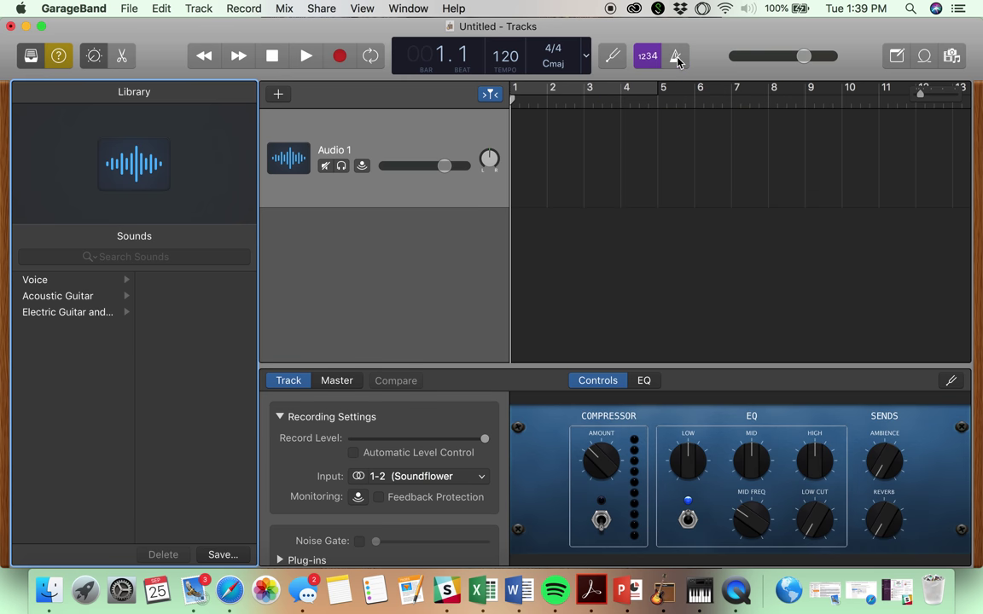
Step: Show the Master Track and lower its volume slightly
{"action": "left_click", "coordinate": [199, 10]}
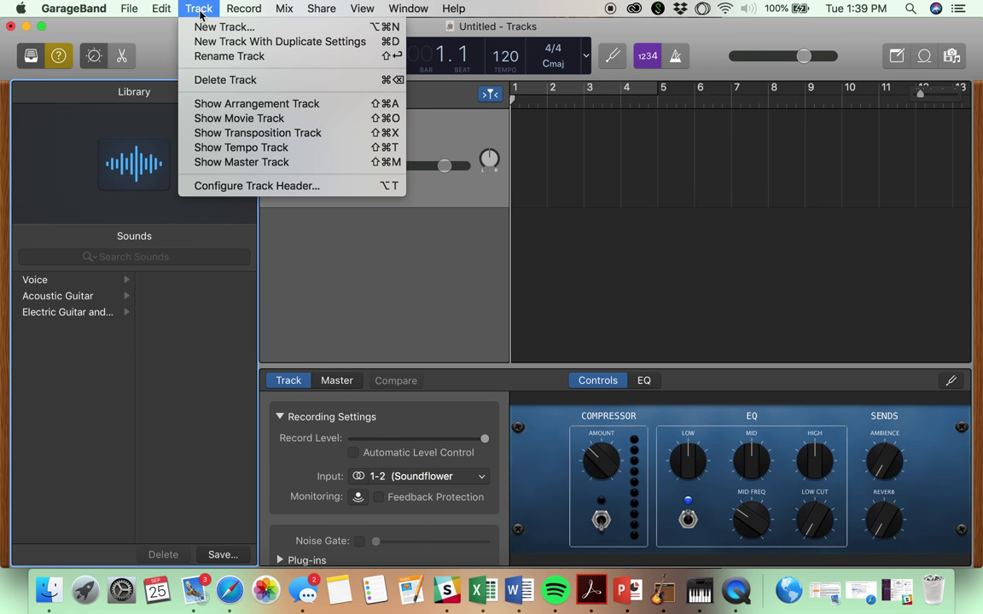
{"action": "left_click", "coordinate": [241, 163]}
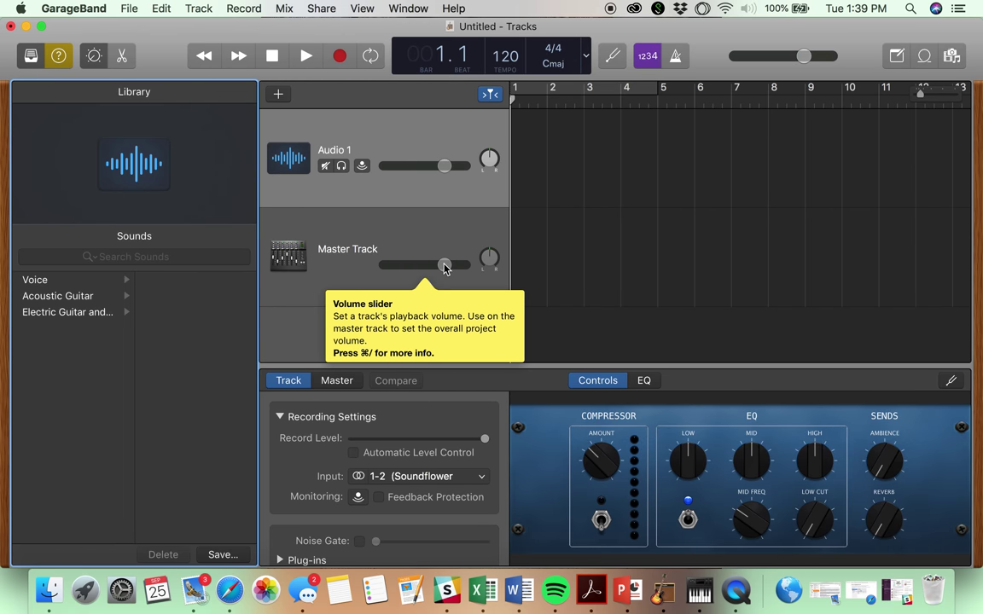
{"action": "left_click_drag", "start_coordinate": [444, 268], "coordinate": [437, 269]}
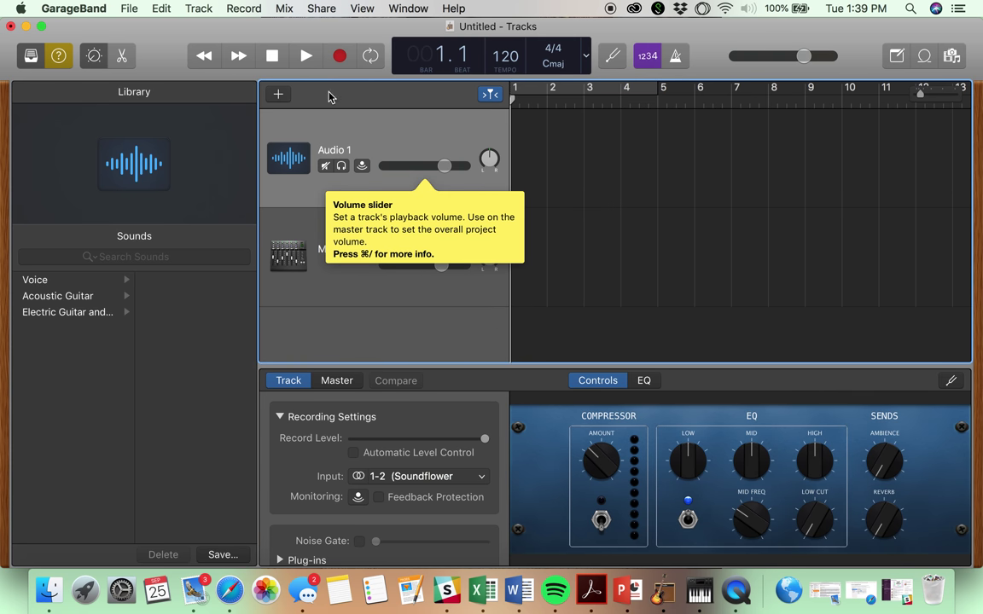
Step: Try to undo the last change and to delete the Master Track
{"action": "key", "text": "super+z"}
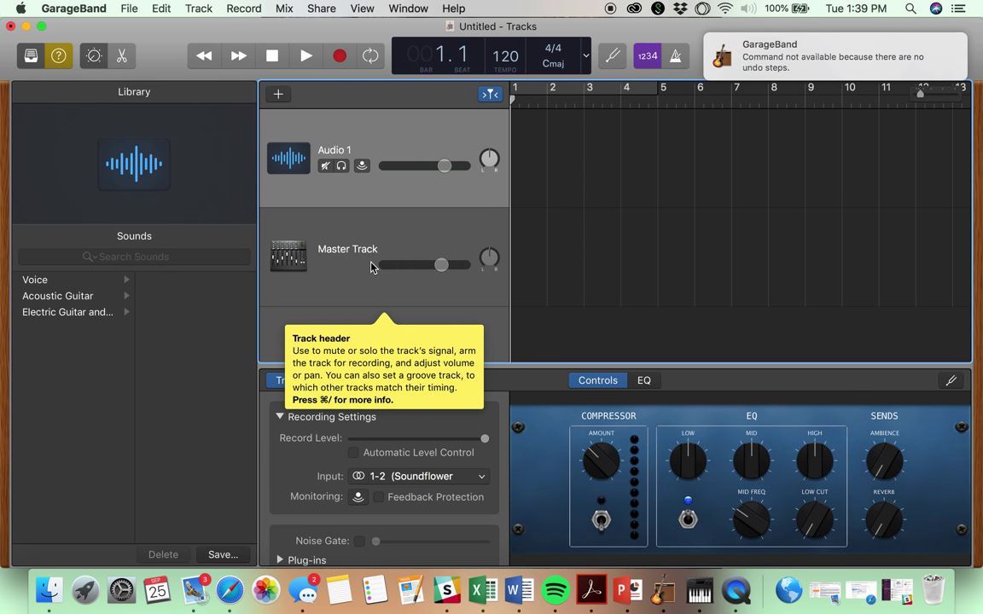
{"action": "left_click", "coordinate": [370, 267]}
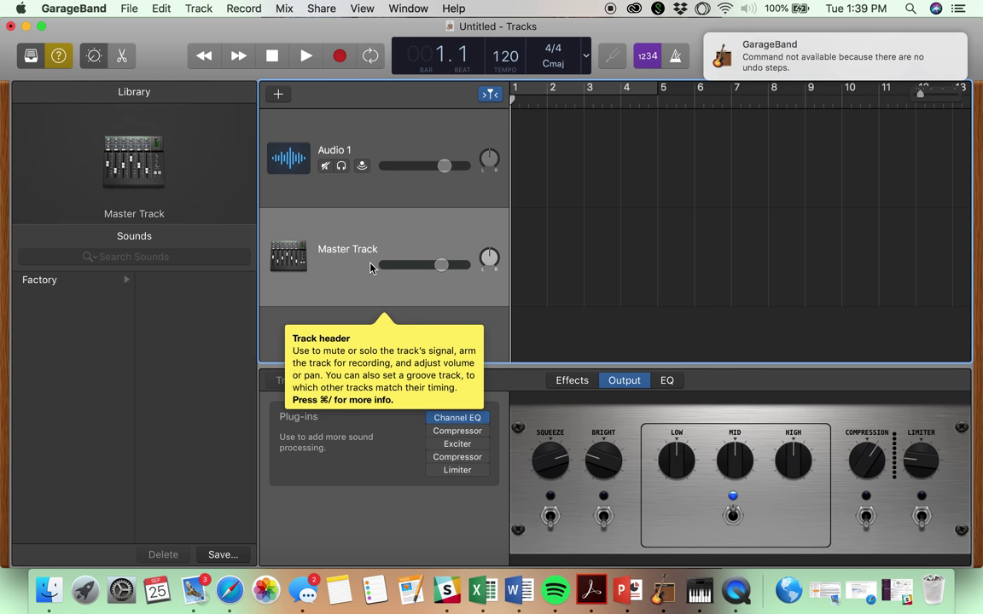
{"action": "key", "text": "super+BackSpace"}
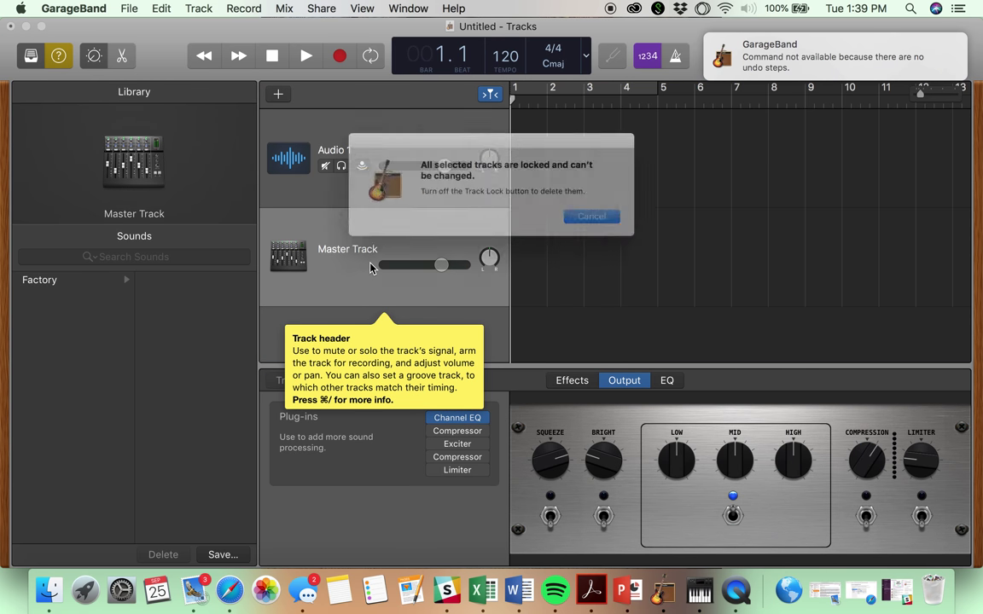
{"action": "left_click", "coordinate": [603, 221]}
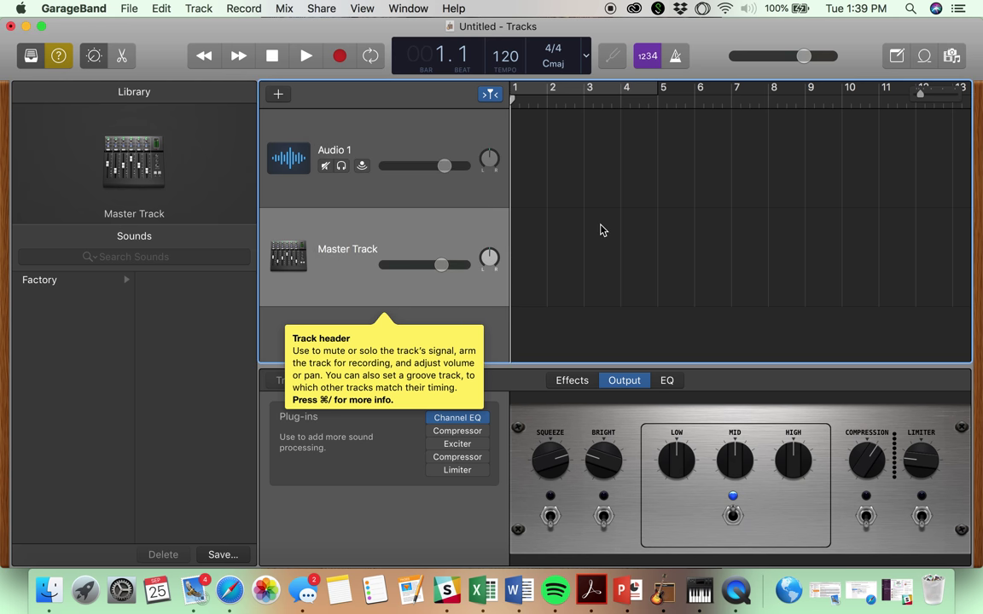
Step: Select the Audio 1 track and look over its recording settings
{"action": "left_click", "coordinate": [375, 168]}
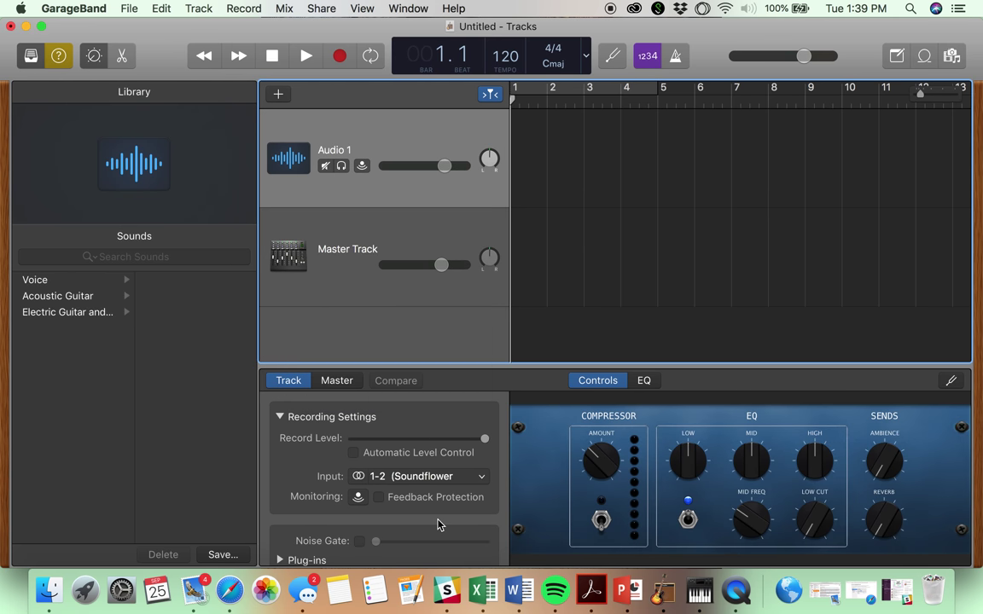
{"action": "scroll", "coordinate": [441, 505], "scroll_direction": "down", "scroll_amount": 1}
{"action": "scroll", "coordinate": [435, 469], "scroll_direction": "down", "scroll_amount": 1}
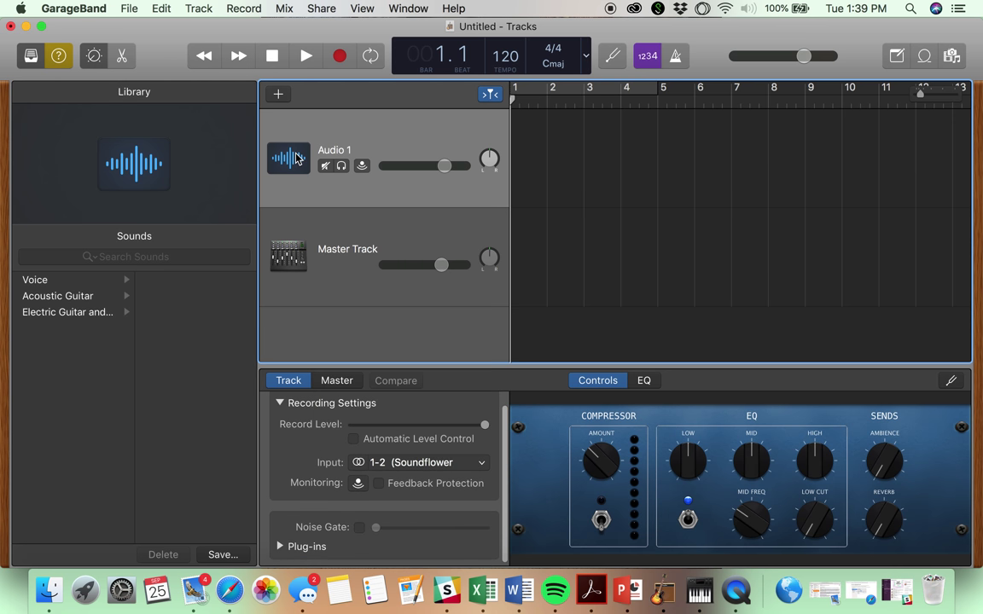
Step: Switch to Finder and delete the e-mail shown in the incoming mail notification
{"action": "left_click", "coordinate": [37, 589]}
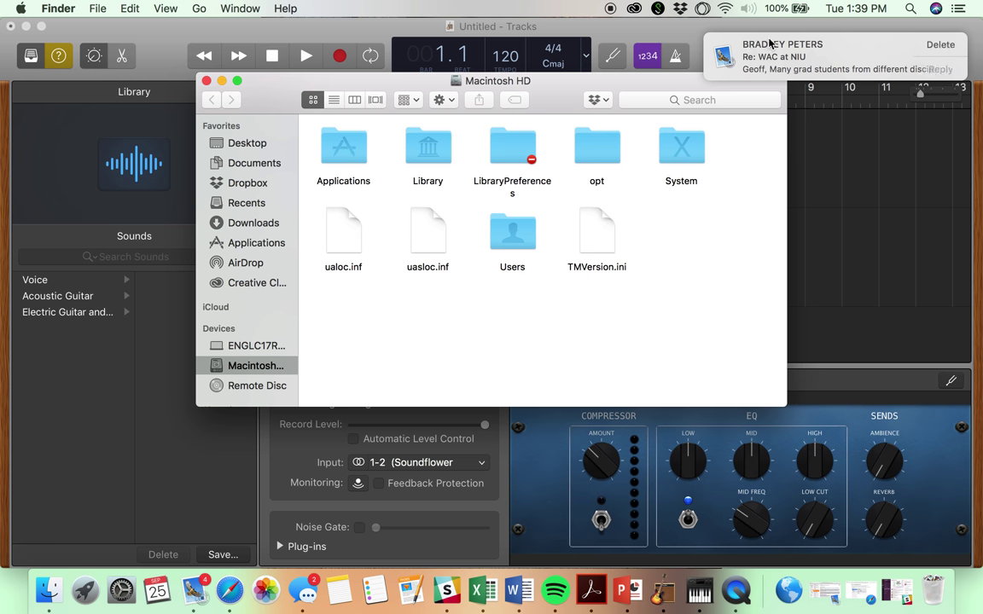
{"action": "left_click", "coordinate": [935, 43]}
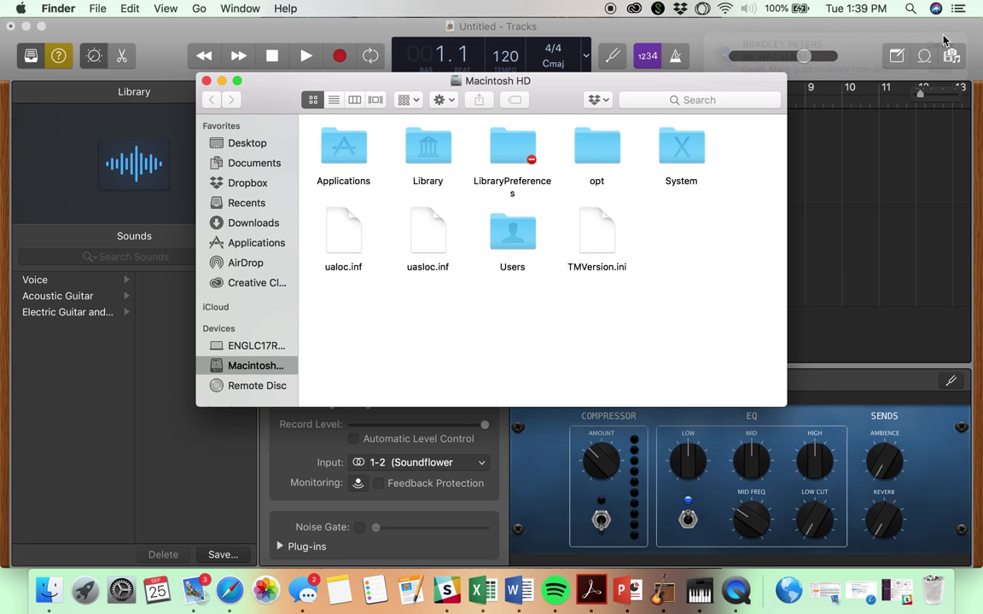
Step: Open the horror_clips folder in Dropbox and move its window down so the Audio 1 track is uncovered
{"action": "left_click", "coordinate": [243, 225]}
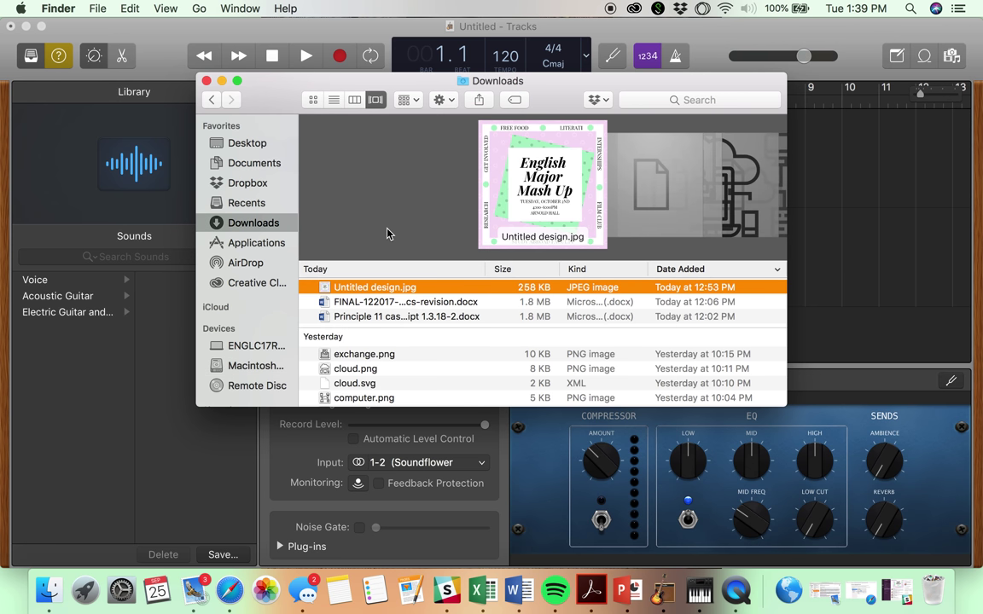
{"action": "left_click", "coordinate": [248, 183]}
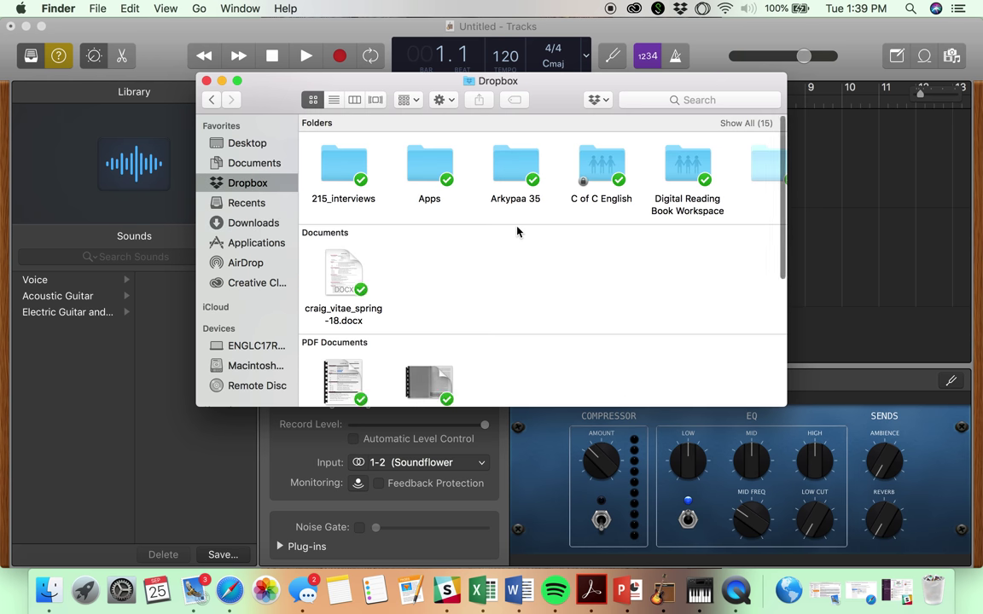
{"action": "scroll", "coordinate": [546, 196], "scroll_direction": "right", "scroll_amount": 10}
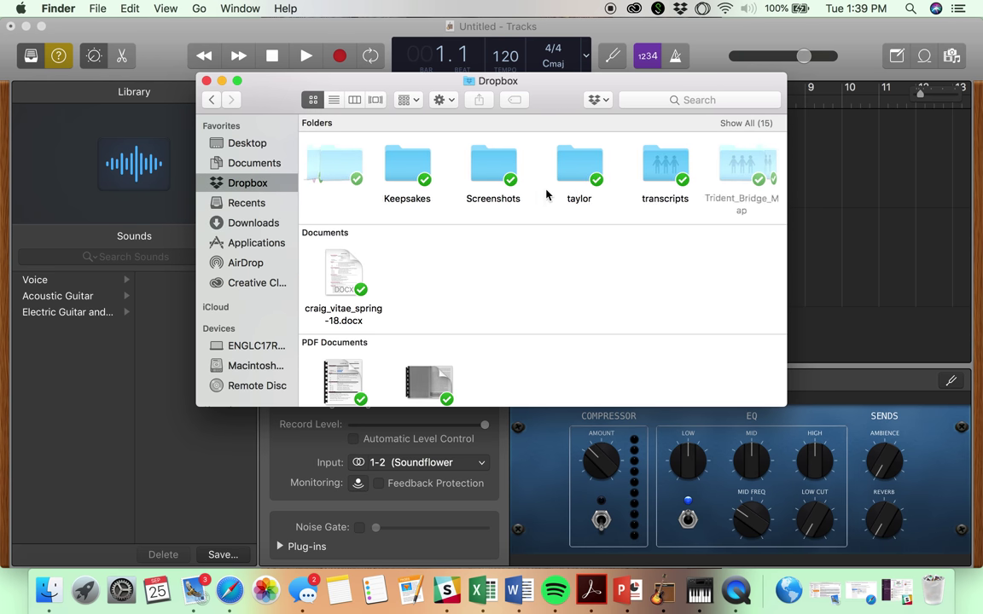
{"action": "scroll", "coordinate": [546, 196], "scroll_direction": "left", "scroll_amount": 3}
{"action": "scroll", "coordinate": [546, 195], "scroll_direction": "down", "scroll_amount": 2}
{"action": "scroll", "coordinate": [547, 194], "scroll_direction": "up", "scroll_amount": 2}
{"action": "scroll", "coordinate": [548, 192], "scroll_direction": "left", "scroll_amount": 5}
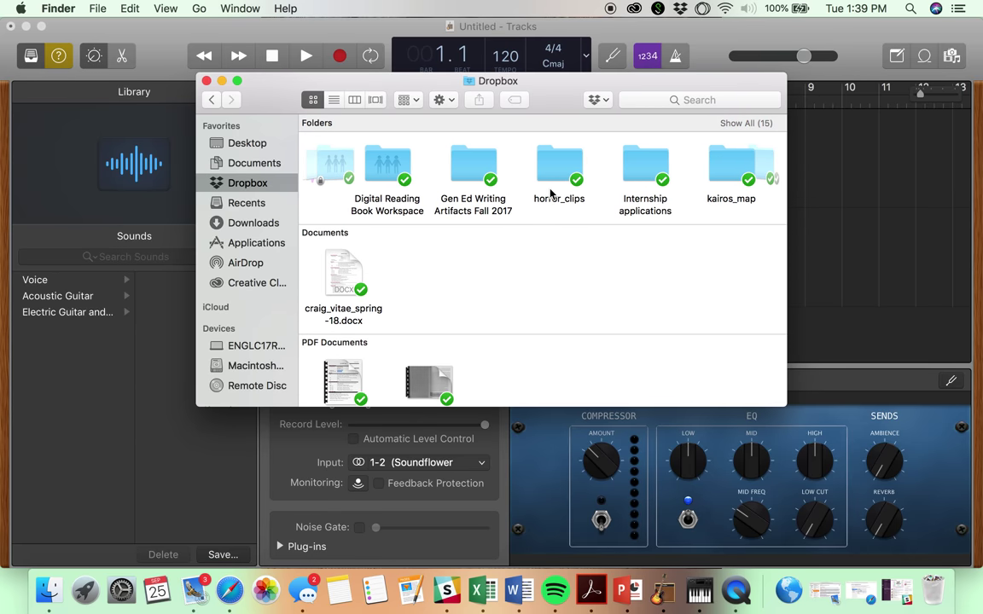
{"action": "double_click", "coordinate": [555, 179]}
{"action": "left_click_drag", "start_coordinate": [544, 100], "coordinate": [554, 368]}
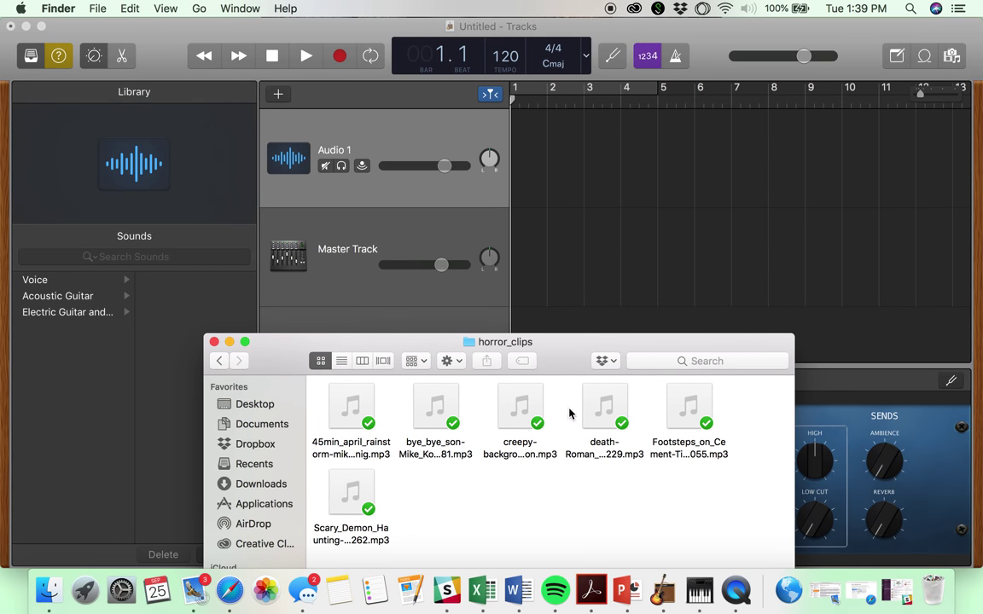
Step: Import the Footsteps_on_Cement MP3 clip onto the Audio 1 track, starting at bar 1
{"action": "left_click_drag", "start_coordinate": [681, 418], "coordinate": [516, 162]}
{"action": "scroll", "coordinate": [546, 252], "scroll_direction": "right", "scroll_amount": 1}
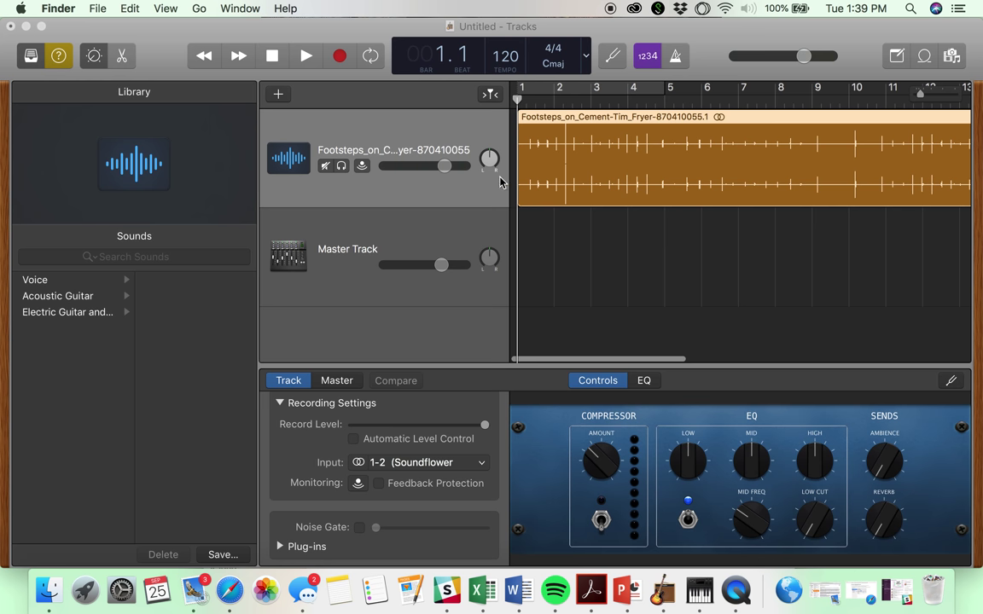
{"action": "left_click", "coordinate": [156, 10]}
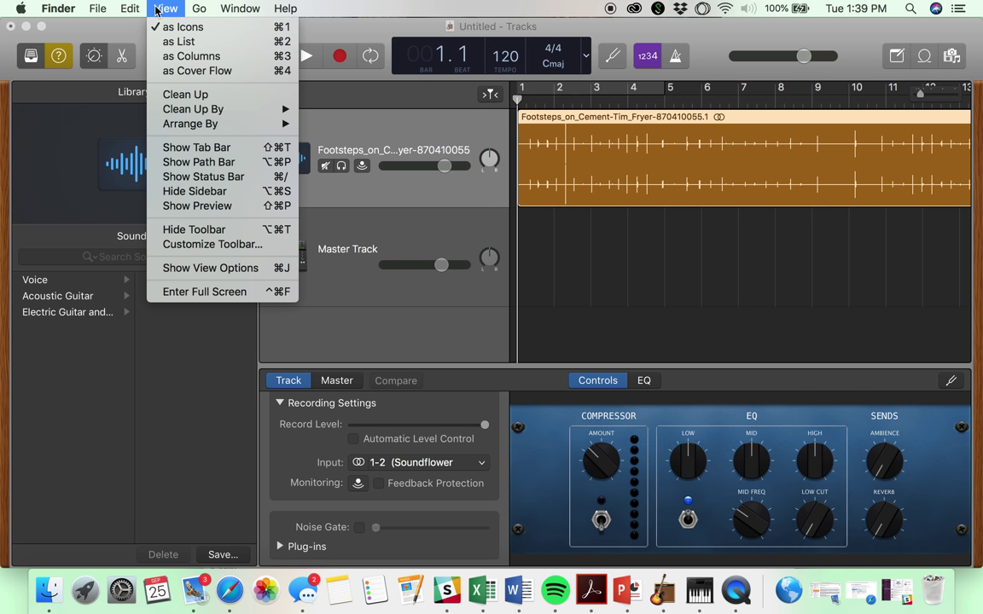
{"action": "mouse_move", "coordinate": [206, 5]}
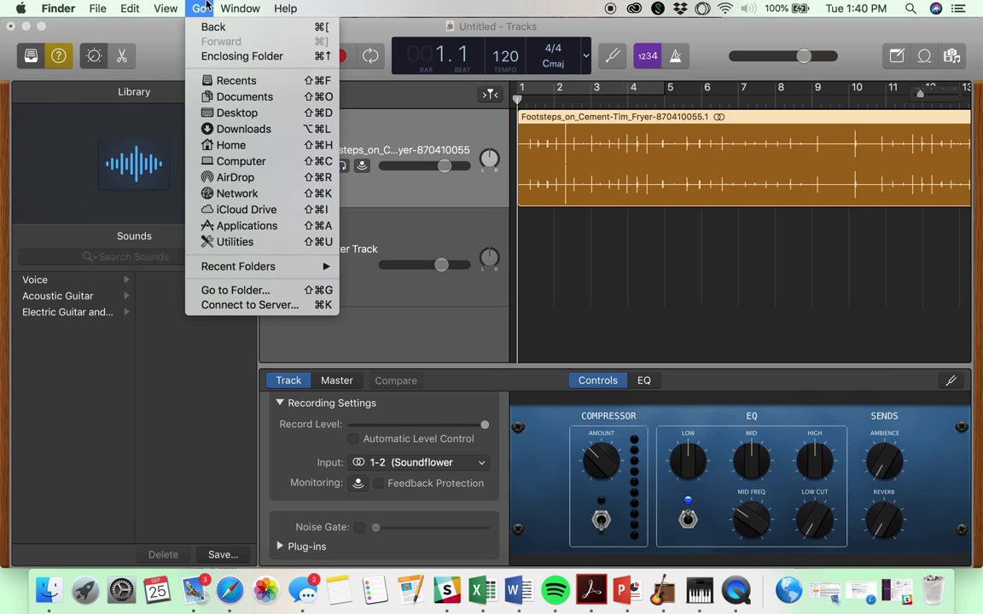
{"action": "left_click", "coordinate": [206, 5]}
Step: Switch back to GarageBand, show track automation and set the footsteps track's automation parameter to Pan
{"action": "left_click", "coordinate": [353, 31]}
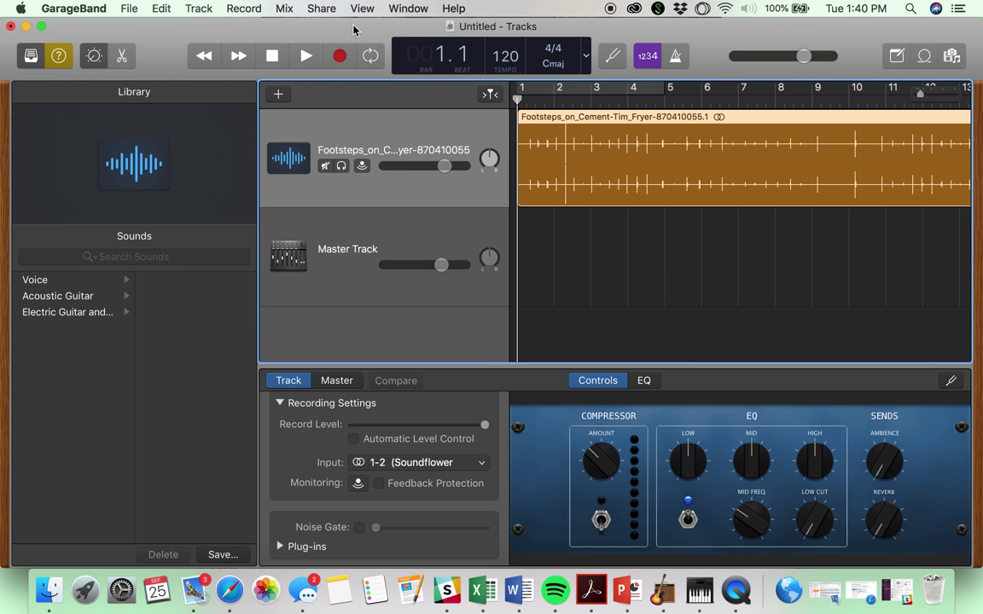
{"action": "left_click", "coordinate": [285, 9]}
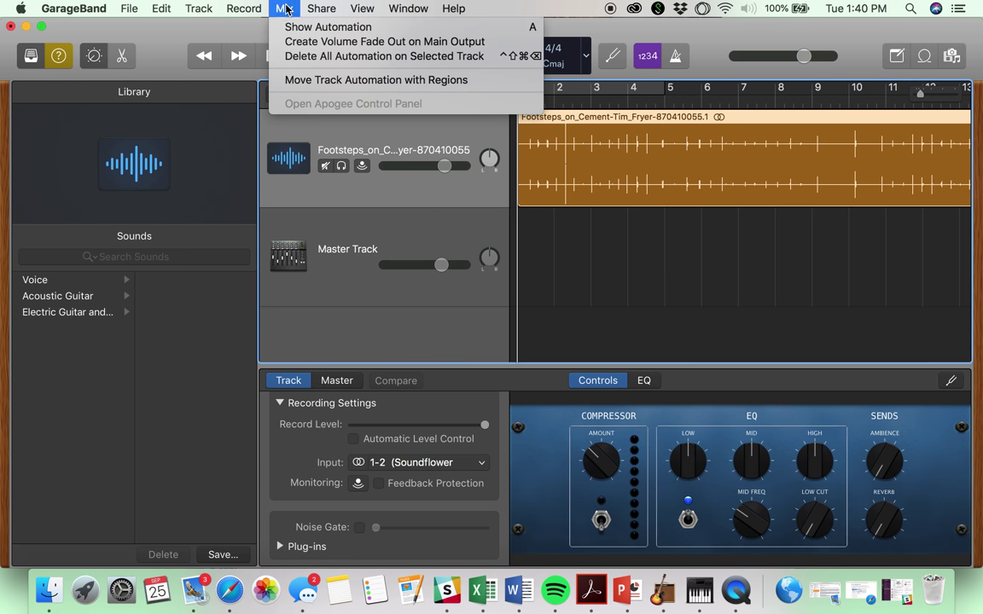
{"action": "left_click", "coordinate": [300, 27]}
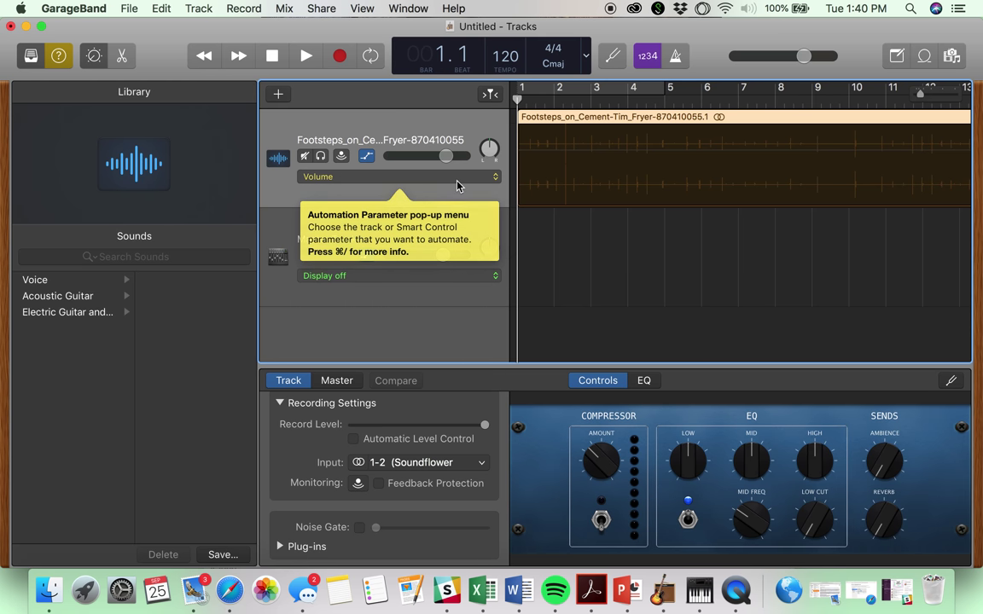
{"action": "left_click", "coordinate": [457, 177]}
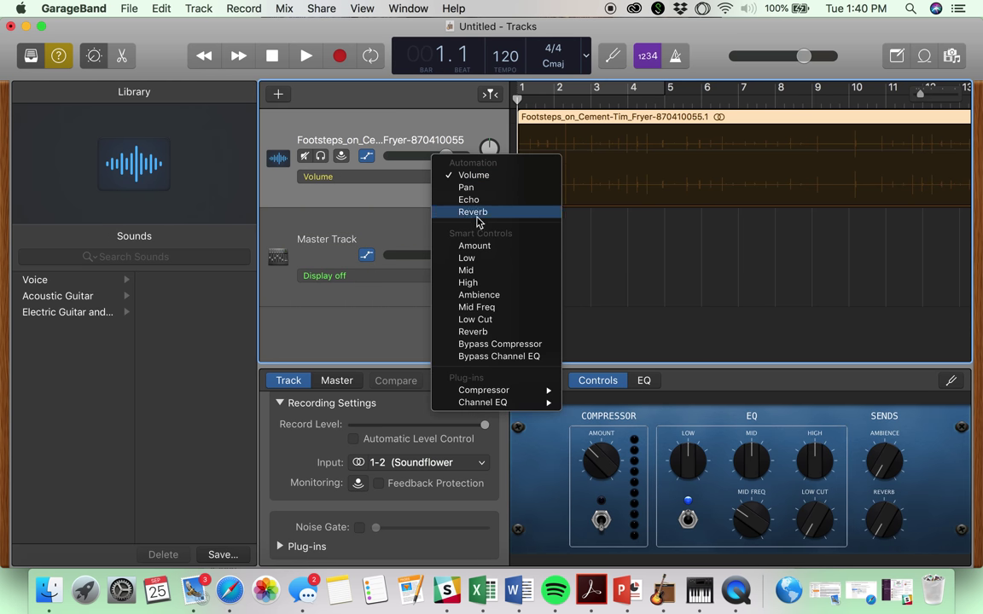
{"action": "left_click", "coordinate": [483, 191]}
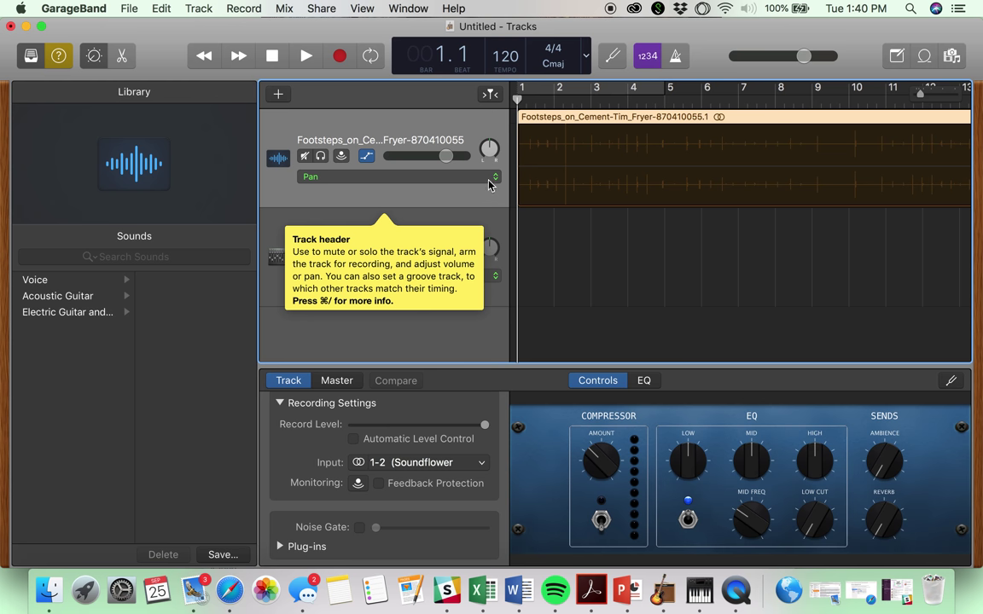
Step: Play the footsteps clip from the beginning and stop just after bar 5
{"action": "key", "text": "space"}
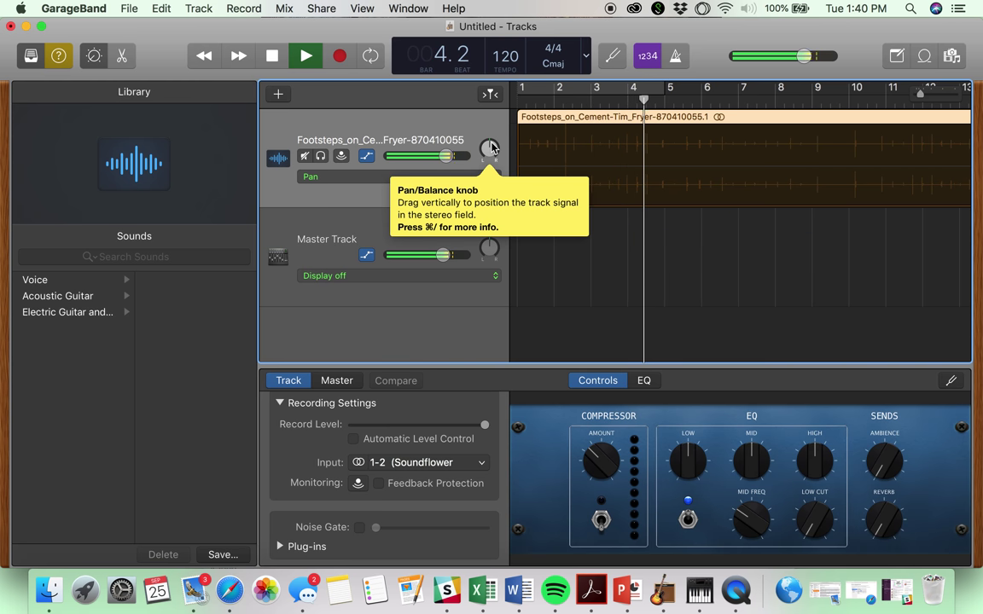
{"action": "key", "text": "space"}
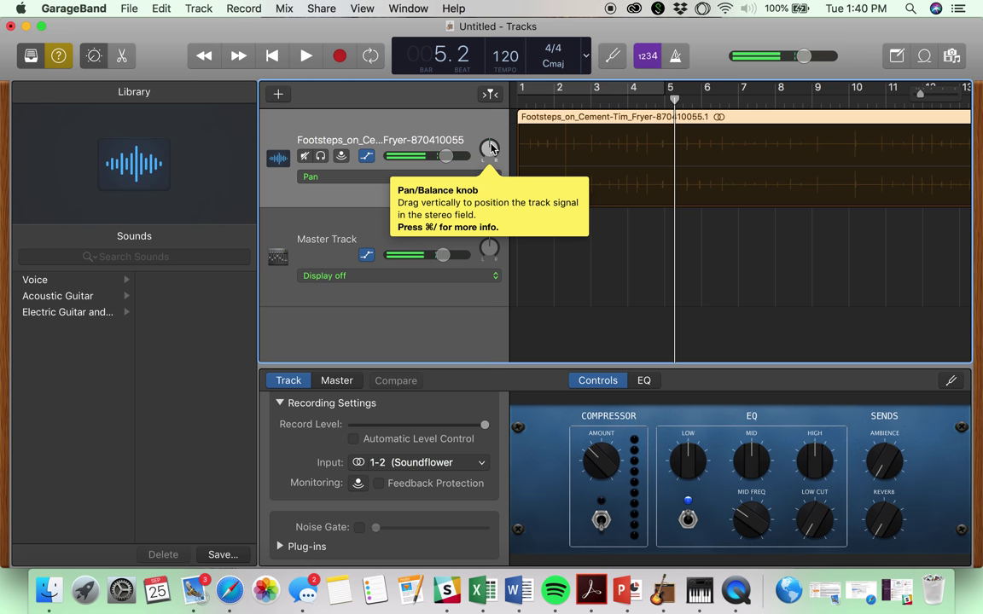
{"action": "left_click", "coordinate": [427, 178]}
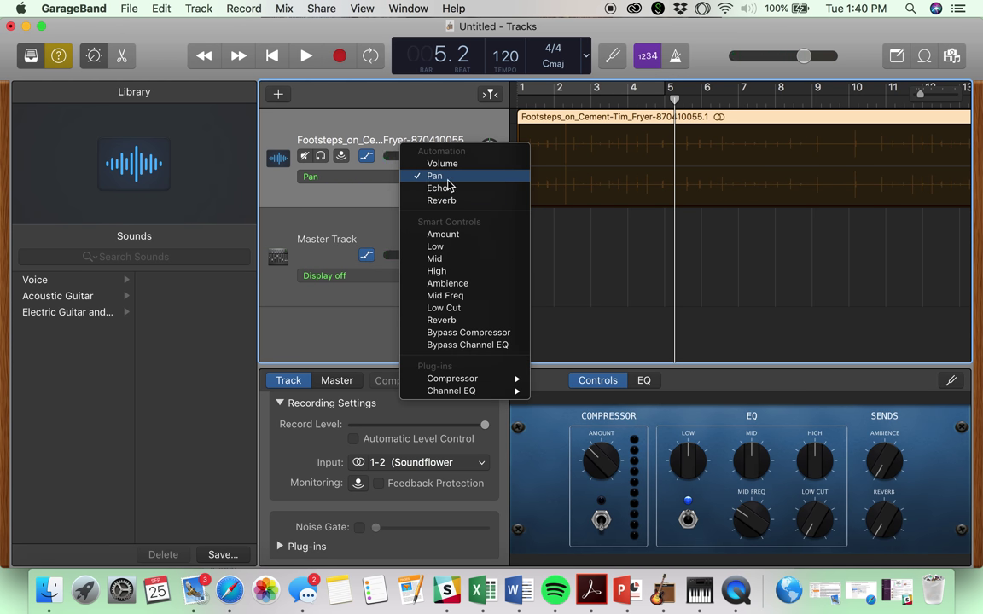
{"action": "left_click", "coordinate": [448, 181]}
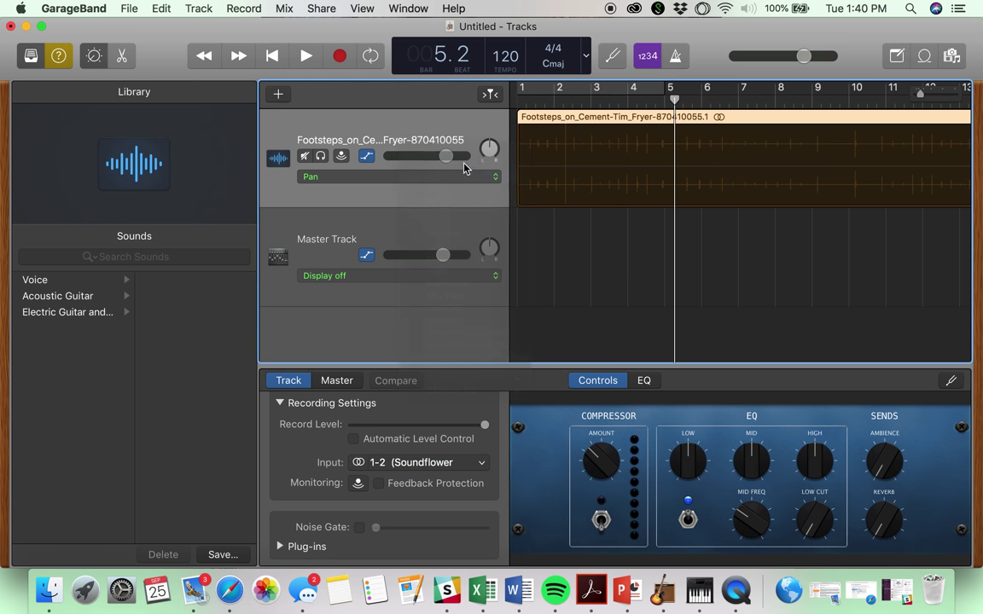
{"action": "right_click", "coordinate": [583, 188]}
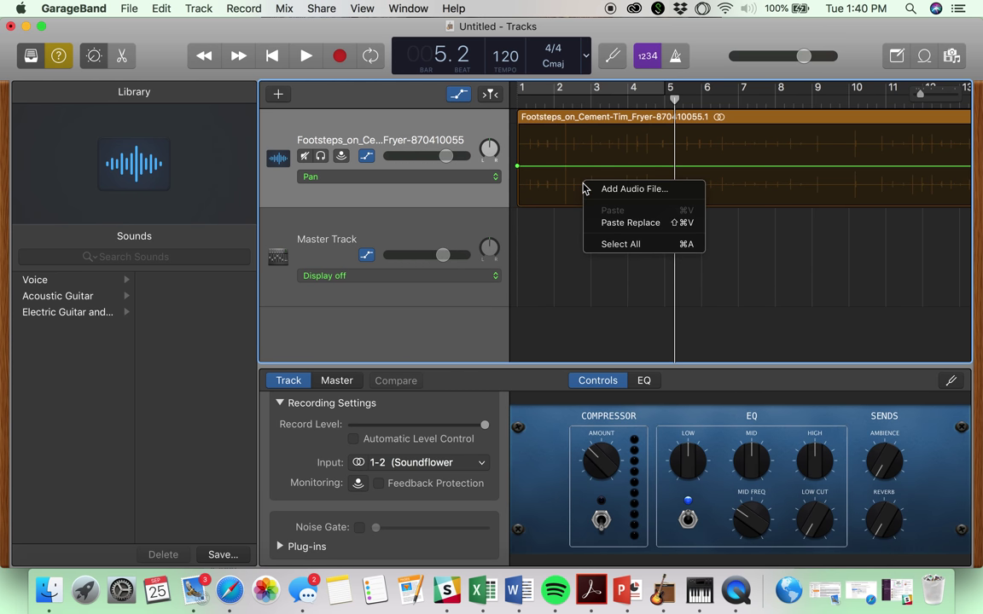
{"action": "left_click", "coordinate": [565, 190]}
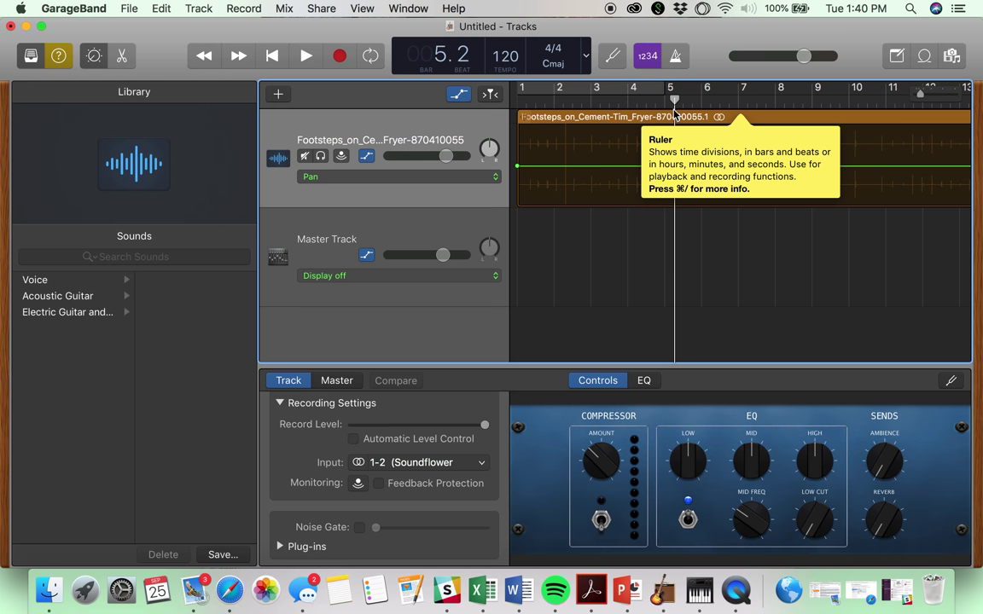
Step: Return the playhead to bar 1 and pan the footsteps track partway to the left
{"action": "left_click_drag", "start_coordinate": [671, 99], "coordinate": [517, 99]}
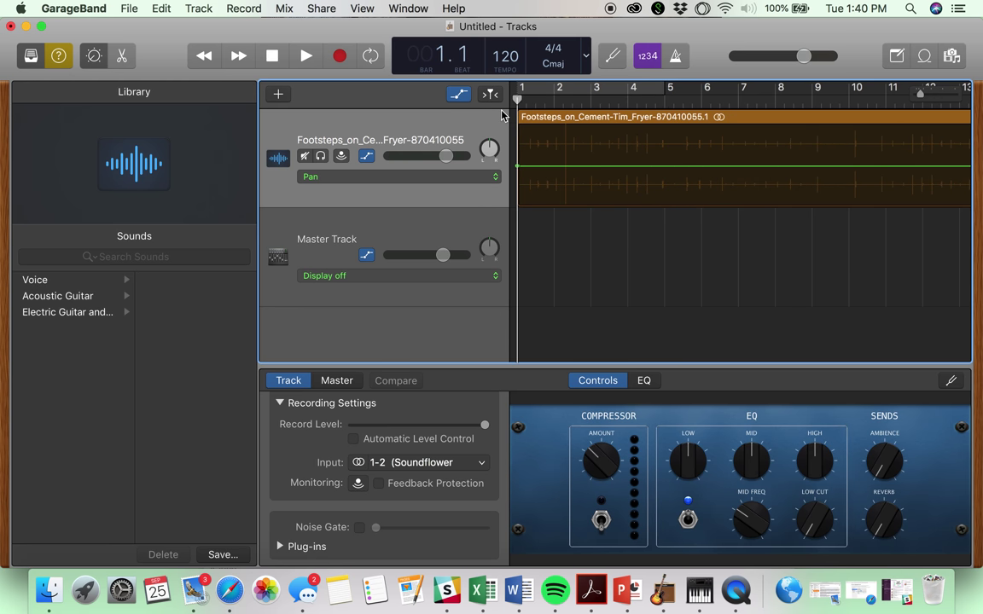
{"action": "left_click_drag", "start_coordinate": [488, 150], "coordinate": [471, 178]}
Step: Add a pan automation point at bar 12 of the footsteps track and pull it down to the far right pan value
{"action": "scroll", "coordinate": [740, 209], "scroll_direction": "right", "scroll_amount": 3}
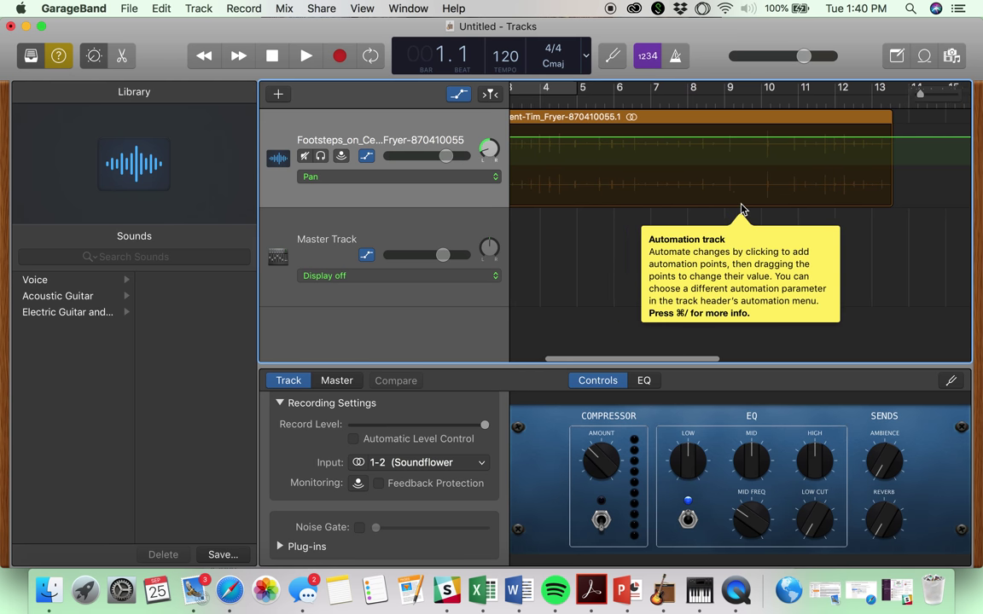
{"action": "left_click", "coordinate": [822, 137]}
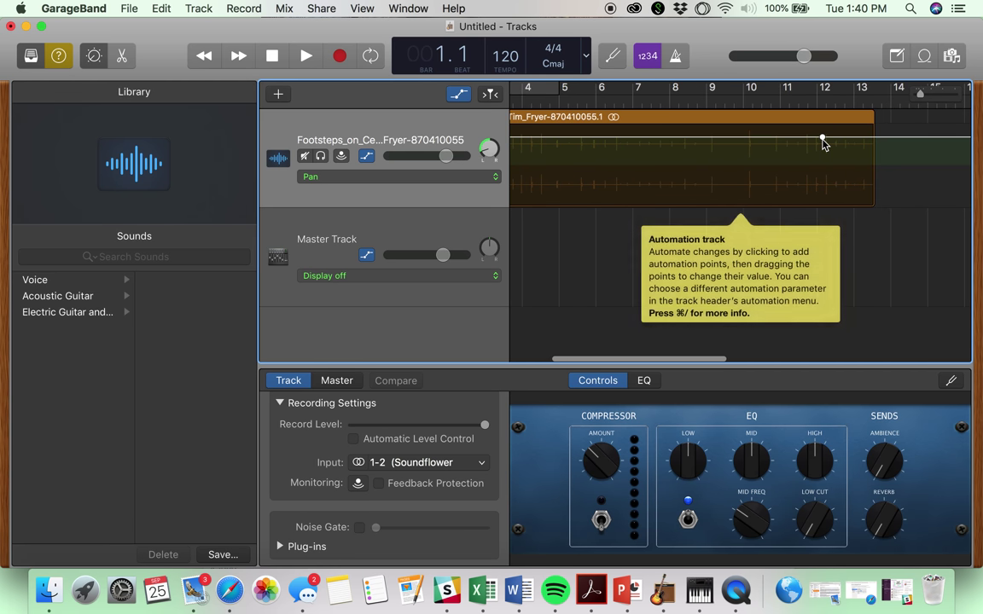
{"action": "left_click_drag", "start_coordinate": [822, 141], "coordinate": [821, 205]}
Step: Return to the start of the project and add a pan automation point just before bar 2 of the footsteps track
{"action": "key", "text": "Return"}
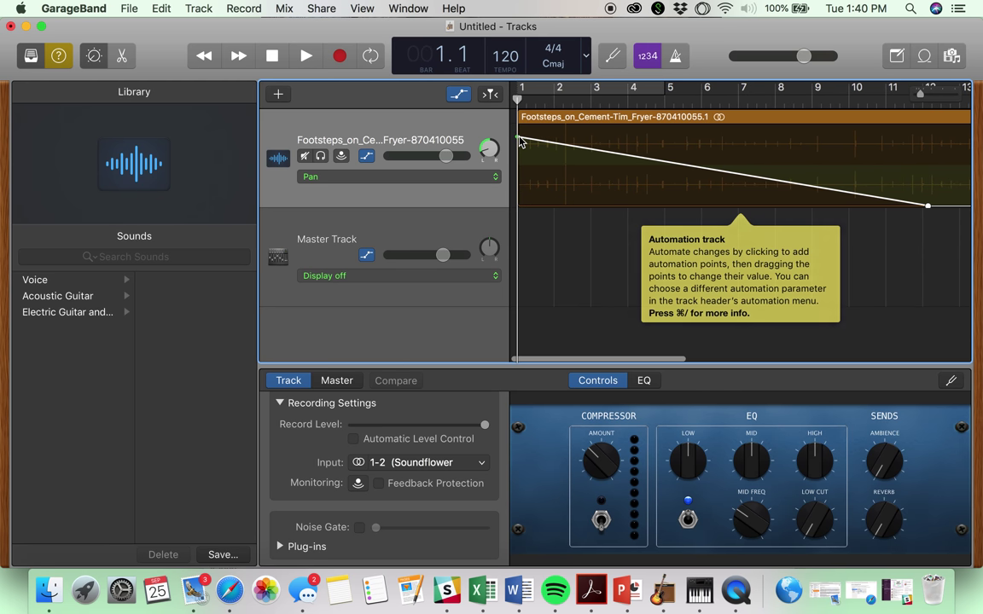
{"action": "left_click", "coordinate": [547, 142]}
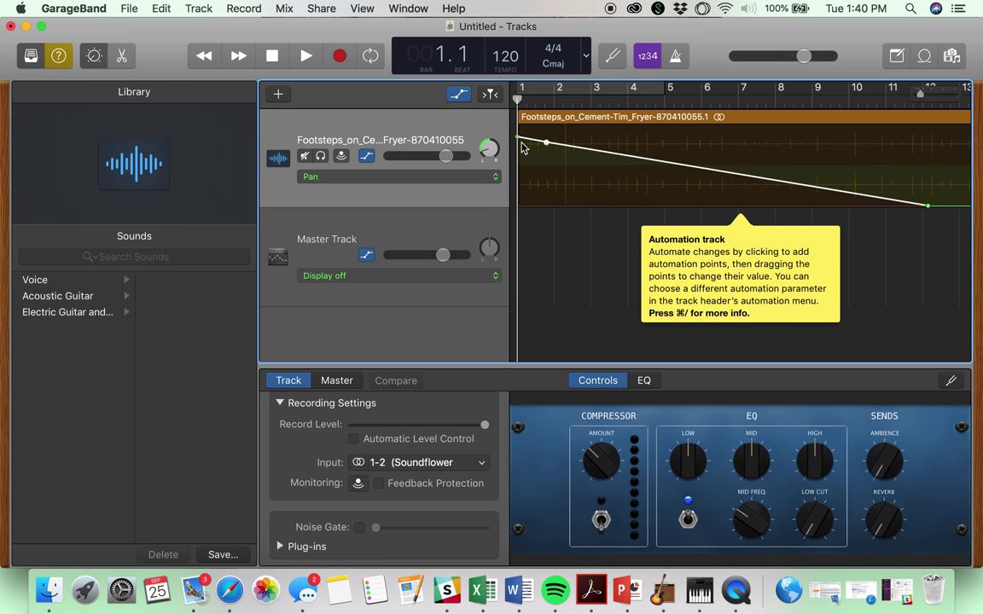
Step: Lower the pan automation point just before bar 2 of the footsteps track and play the clip until about bar 7
{"action": "left_click_drag", "start_coordinate": [518, 138], "coordinate": [546, 157]}
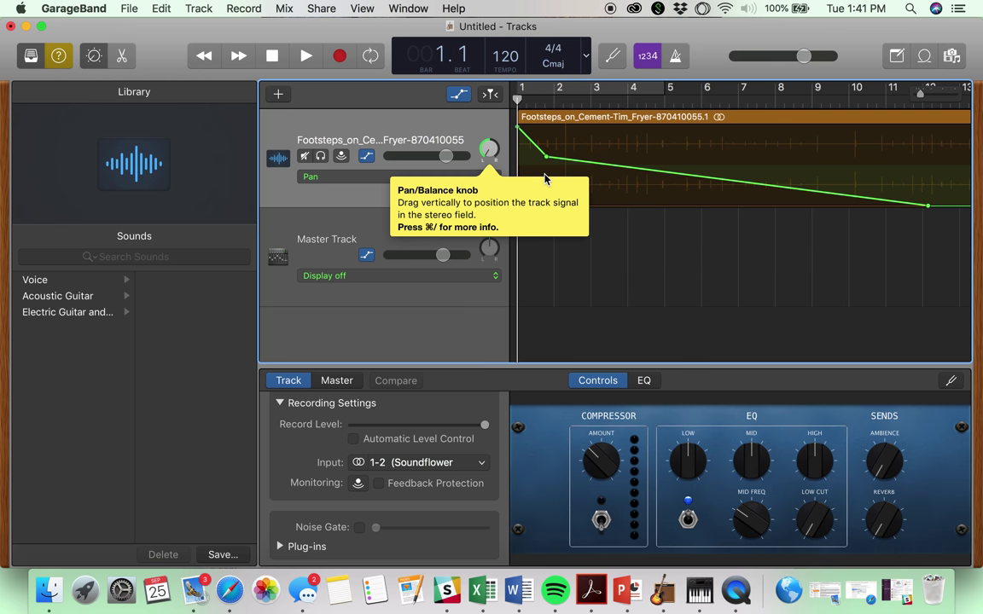
{"action": "key", "text": "space"}
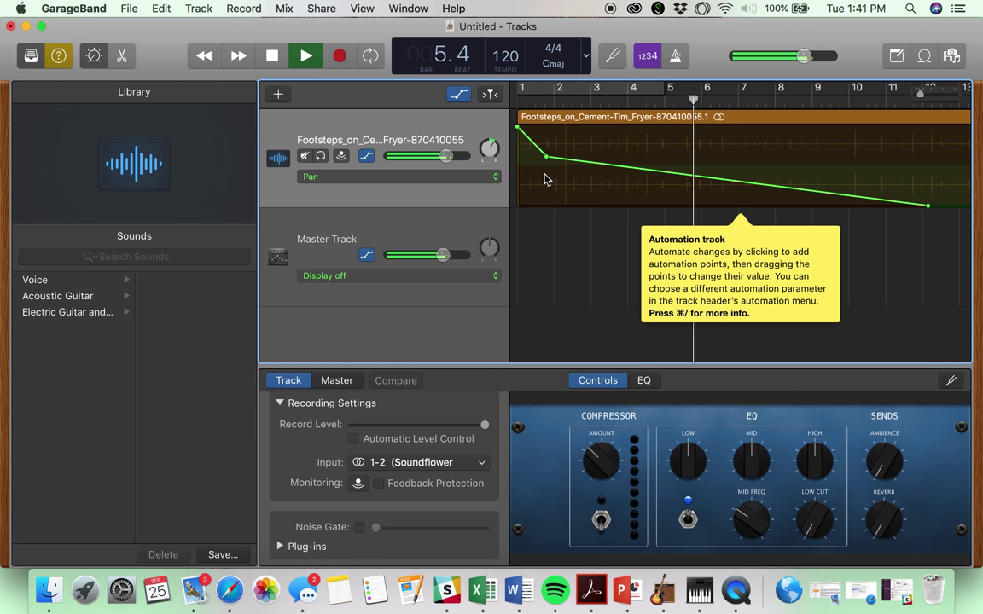
{"action": "mouse_move", "coordinate": [489, 179]}
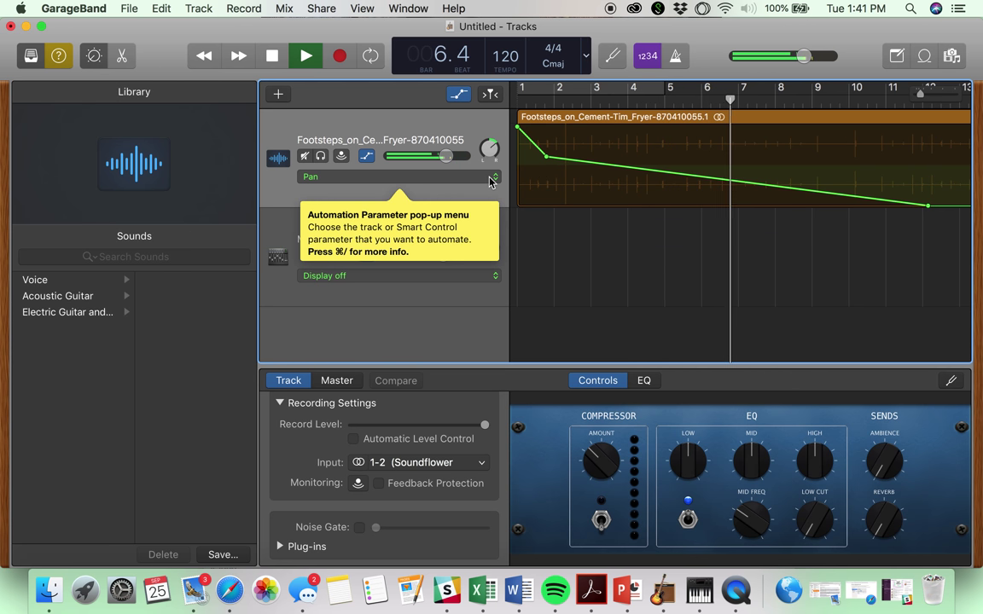
{"action": "key", "text": "space"}
Step: Switch the footsteps track's automation parameter to Volume and raise the track's volume slightly
{"action": "left_click", "coordinate": [492, 178]}
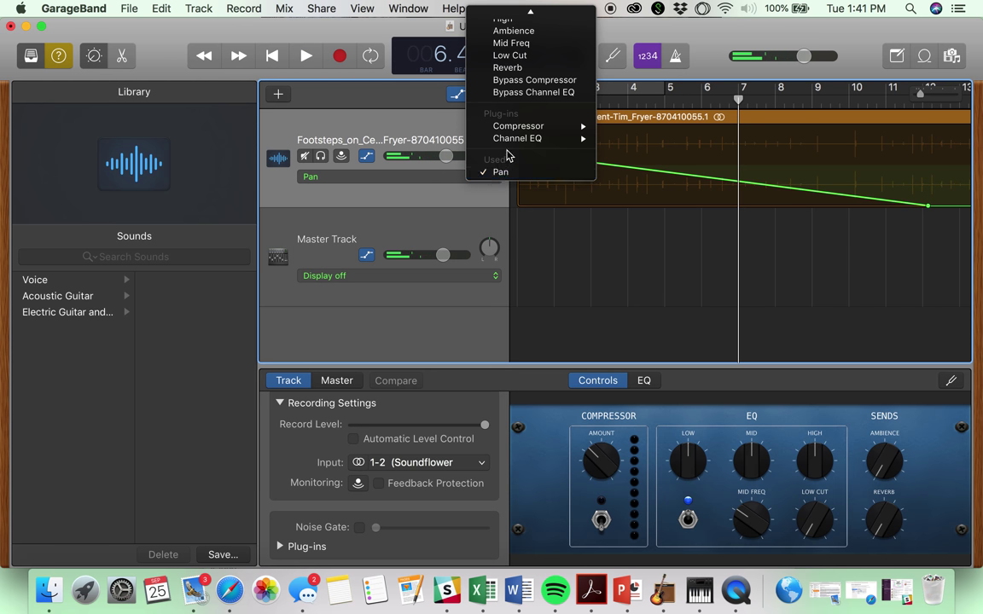
{"action": "scroll", "coordinate": [527, 70], "scroll_direction": "up", "scroll_amount": 5}
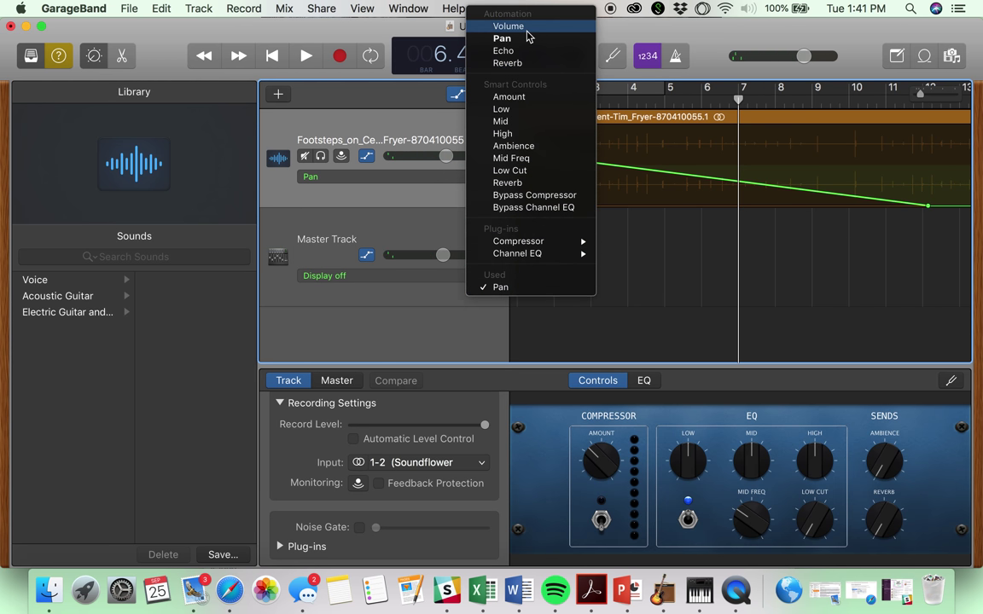
{"action": "left_click", "coordinate": [526, 27]}
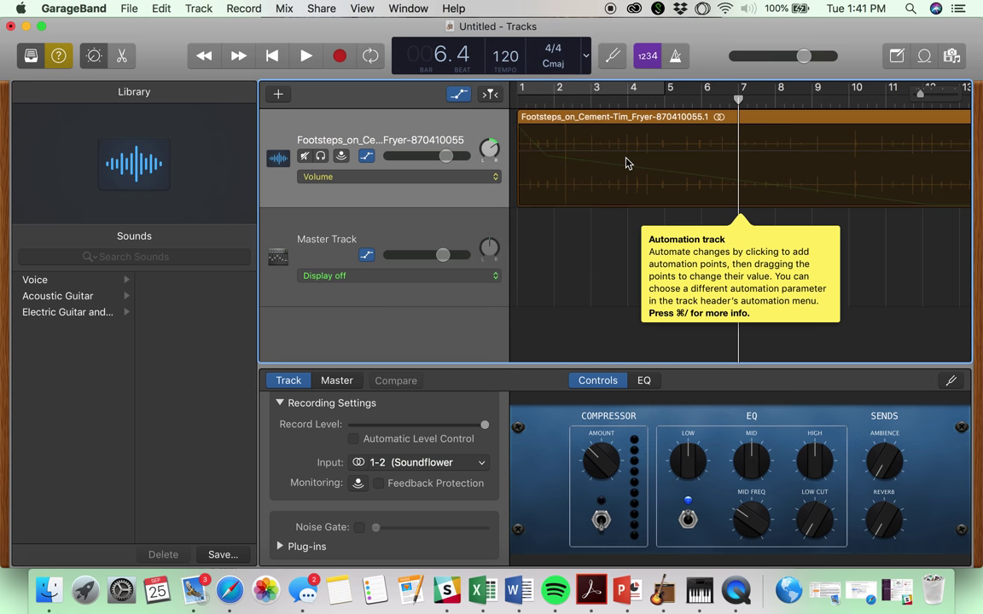
{"action": "scroll", "coordinate": [805, 243], "scroll_direction": "left", "scroll_amount": 5}
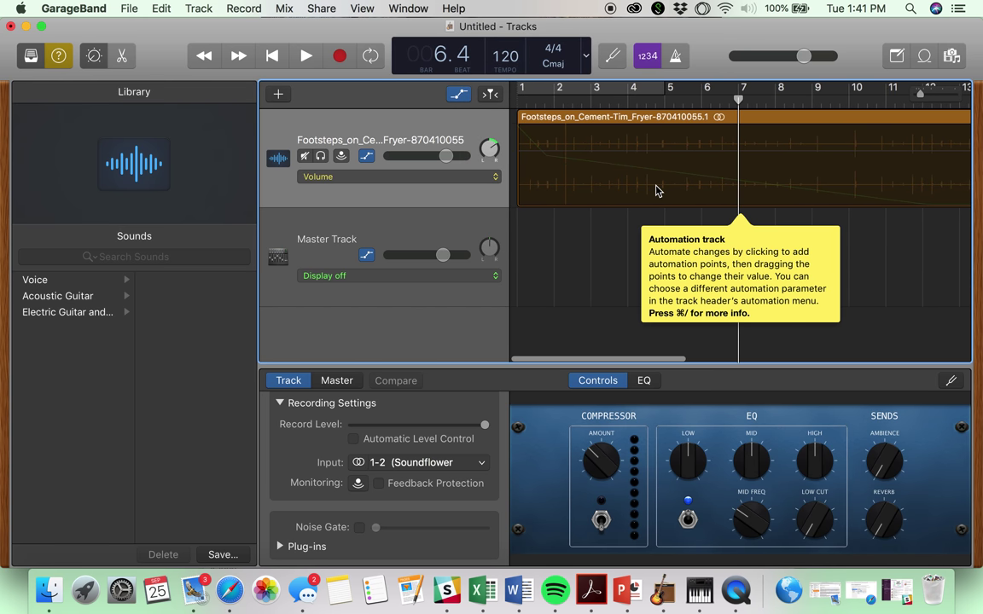
{"action": "left_click_drag", "start_coordinate": [446, 155], "coordinate": [452, 155]}
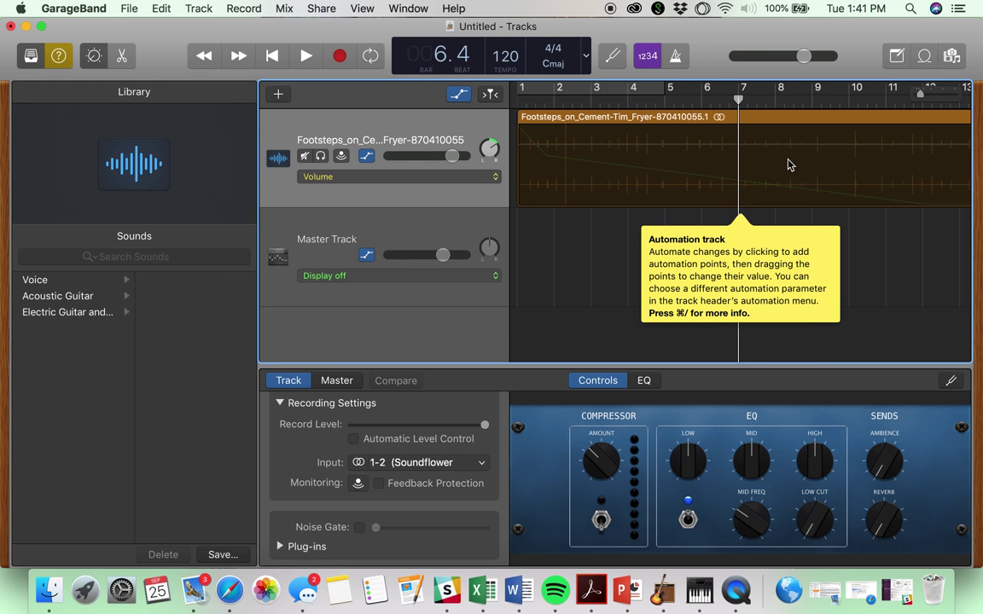
Step: Create a volume automation line on the footsteps track and raise its level slightly
{"action": "left_click", "coordinate": [786, 160]}
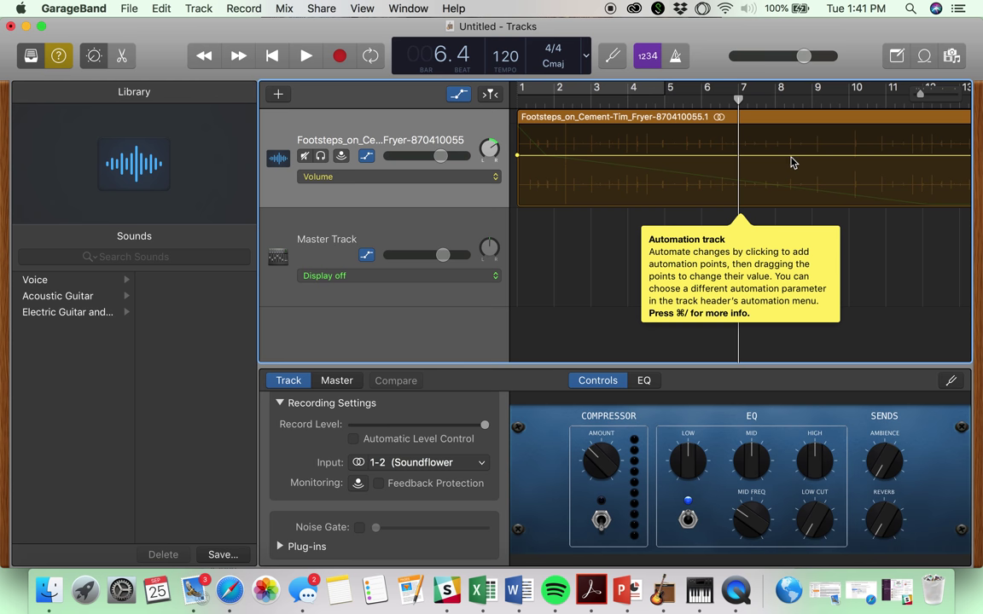
{"action": "left_click", "coordinate": [790, 159]}
{"action": "left_click_drag", "start_coordinate": [790, 159], "coordinate": [794, 150]}
{"action": "scroll", "coordinate": [863, 179], "scroll_direction": "right", "scroll_amount": 5}
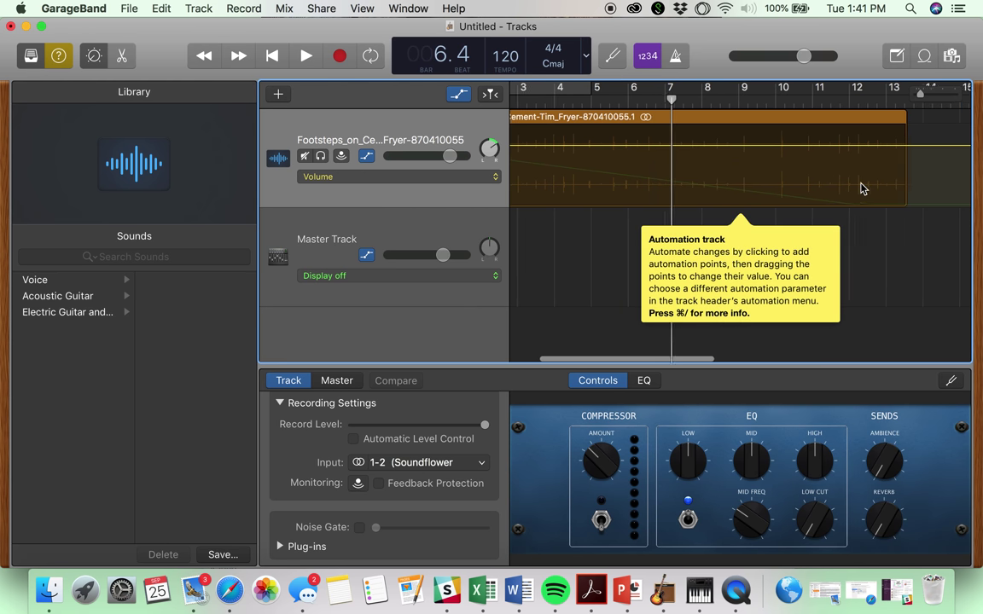
{"action": "scroll", "coordinate": [909, 154], "scroll_direction": "right", "scroll_amount": 3}
{"action": "mouse_move", "coordinate": [909, 147]}
{"action": "left_mouse_down"}
{"action": "mouse_move", "coordinate": [912, 185]}
{"action": "mouse_move", "coordinate": [912, 151]}
{"action": "left_mouse_up"}
{"action": "scroll", "coordinate": [912, 161], "scroll_direction": "right", "scroll_amount": 10}
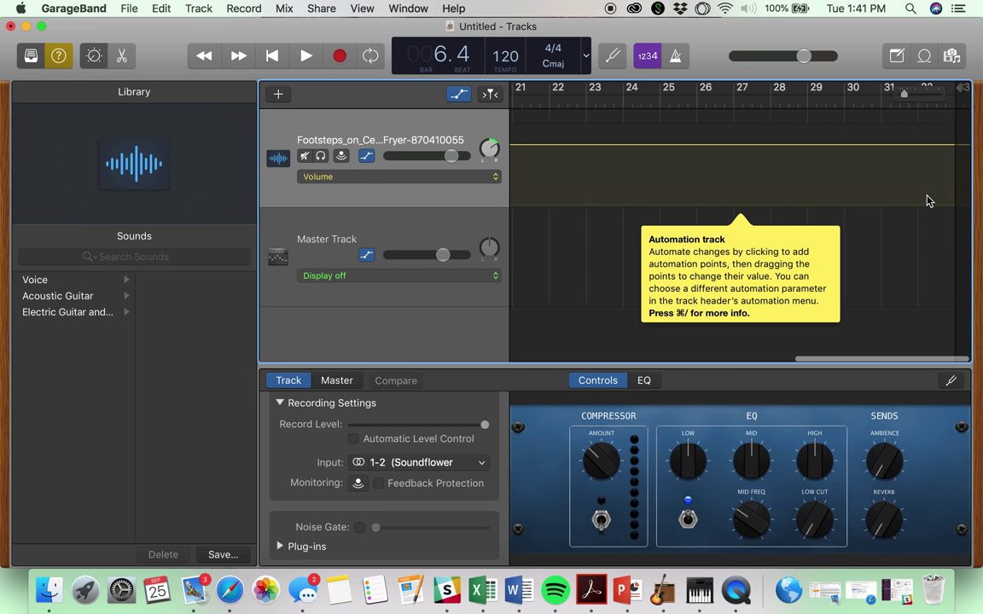
Step: Fade out the footsteps track by pulling a volume automation point at the clip's end, about bar 13.3, down to about -47 dB
{"action": "left_click", "coordinate": [878, 190]}
{"action": "scroll", "coordinate": [879, 191], "scroll_direction": "left", "scroll_amount": 1}
{"action": "scroll", "coordinate": [765, 202], "scroll_direction": "left", "scroll_amount": 10}
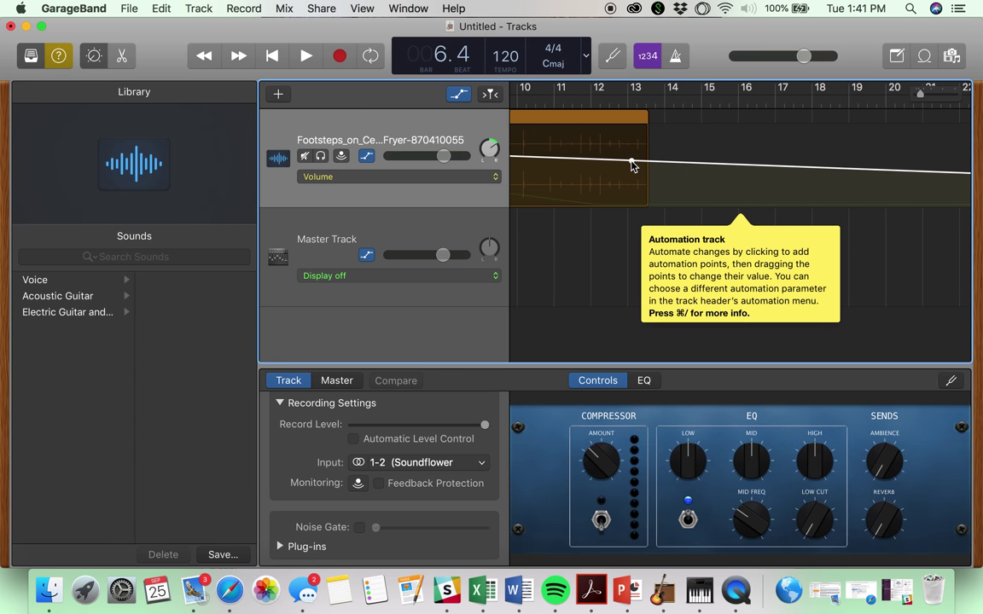
{"action": "left_click_drag", "start_coordinate": [631, 167], "coordinate": [647, 203]}
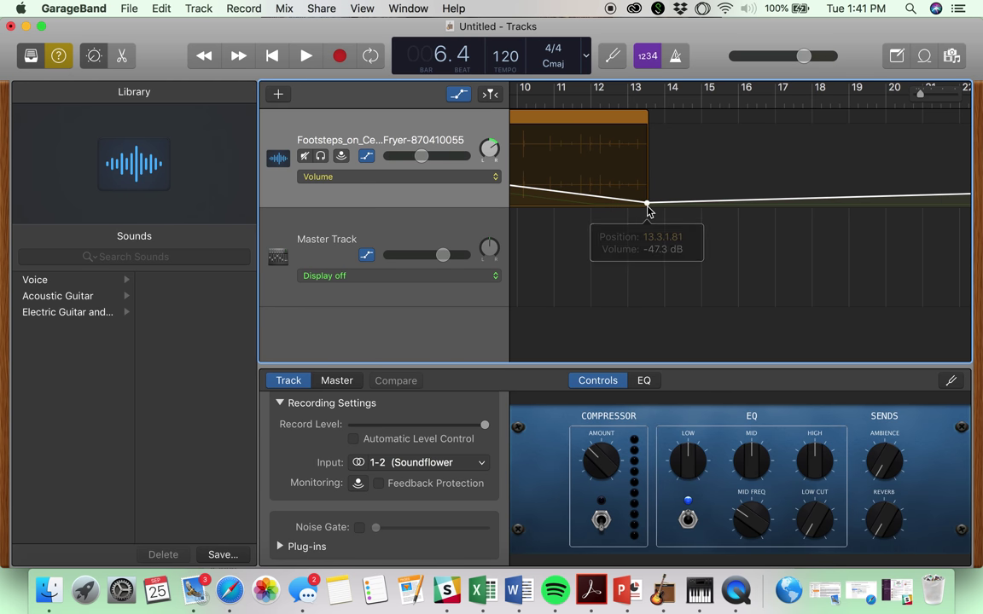
Step: Play the footsteps clip from bar 1 to hear the volume fade and stop at bar 7
{"action": "scroll", "coordinate": [664, 255], "scroll_direction": "left", "scroll_amount": 5}
{"action": "scroll", "coordinate": [664, 255], "scroll_direction": "left", "scroll_amount": 4}
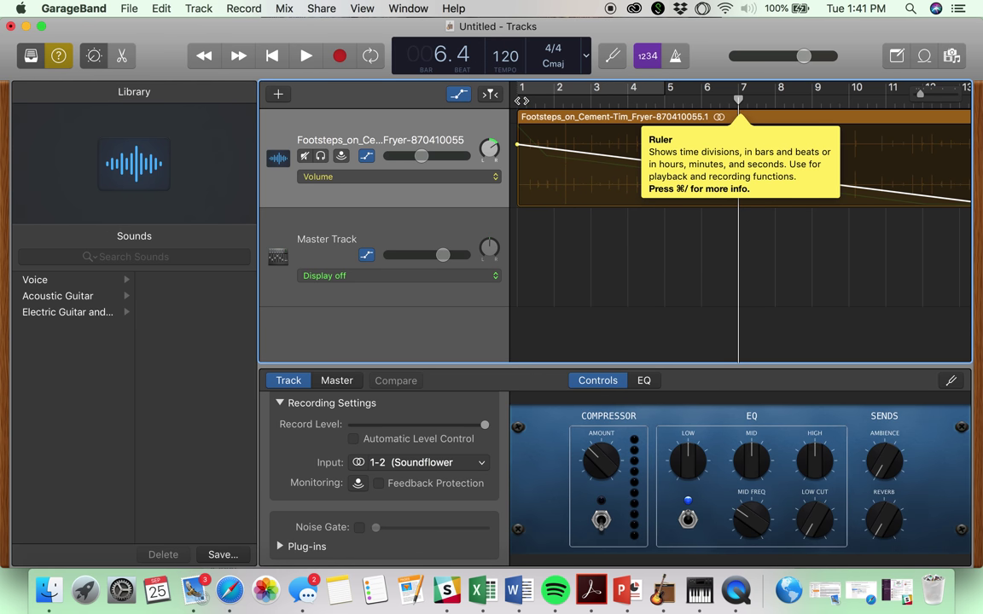
{"action": "left_click", "coordinate": [522, 100]}
{"action": "key", "text": "space"}
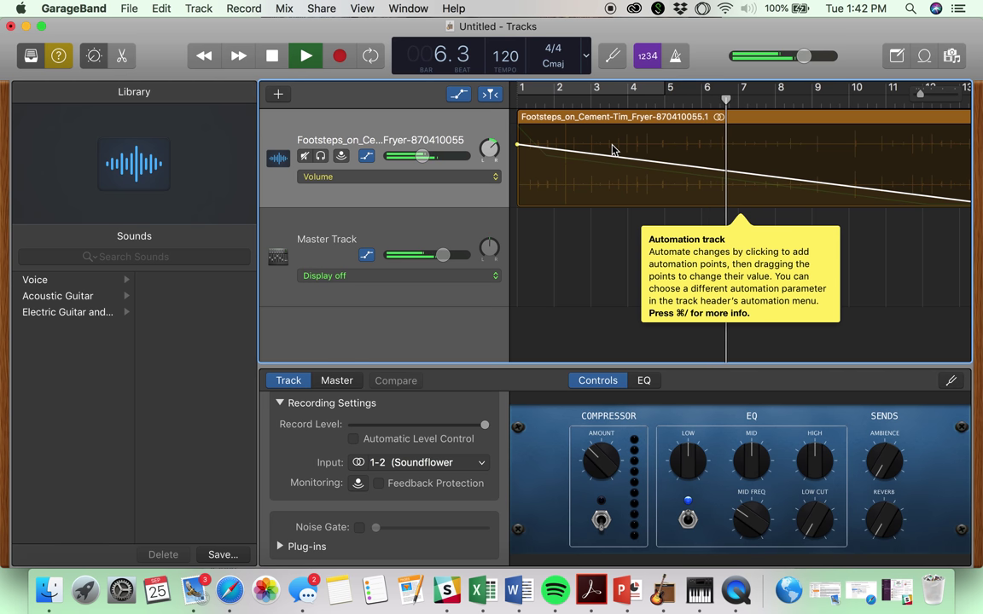
{"action": "key", "text": "space"}
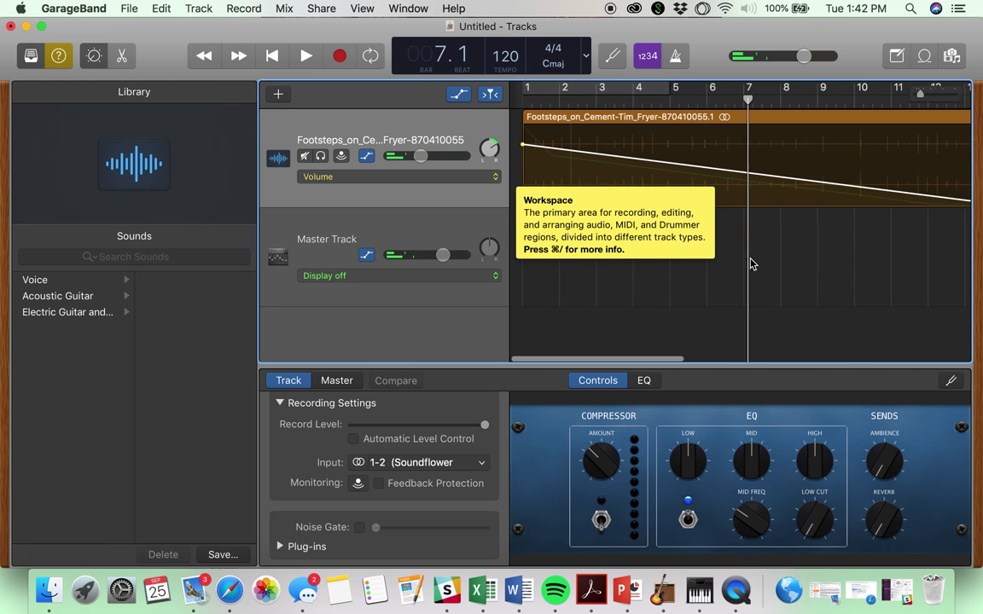
Step: Trim the end of the footsteps clip back to bar 8
{"action": "scroll", "coordinate": [740, 264], "scroll_direction": "right", "scroll_amount": 5}
{"action": "left_click", "coordinate": [863, 162]}
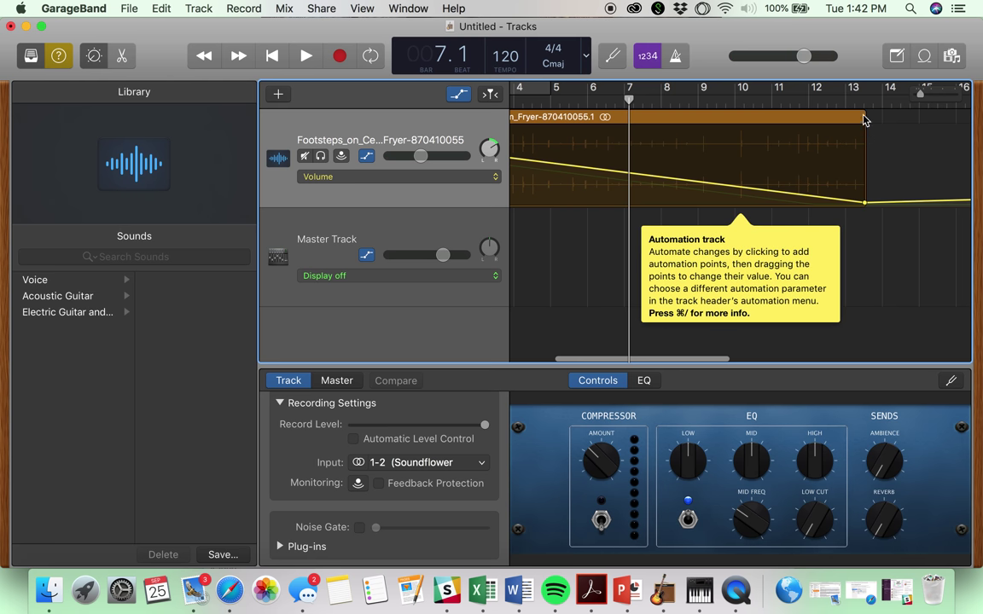
{"action": "left_click_drag", "start_coordinate": [863, 119], "coordinate": [663, 139]}
{"action": "scroll", "coordinate": [732, 260], "scroll_direction": "left", "scroll_amount": 3}
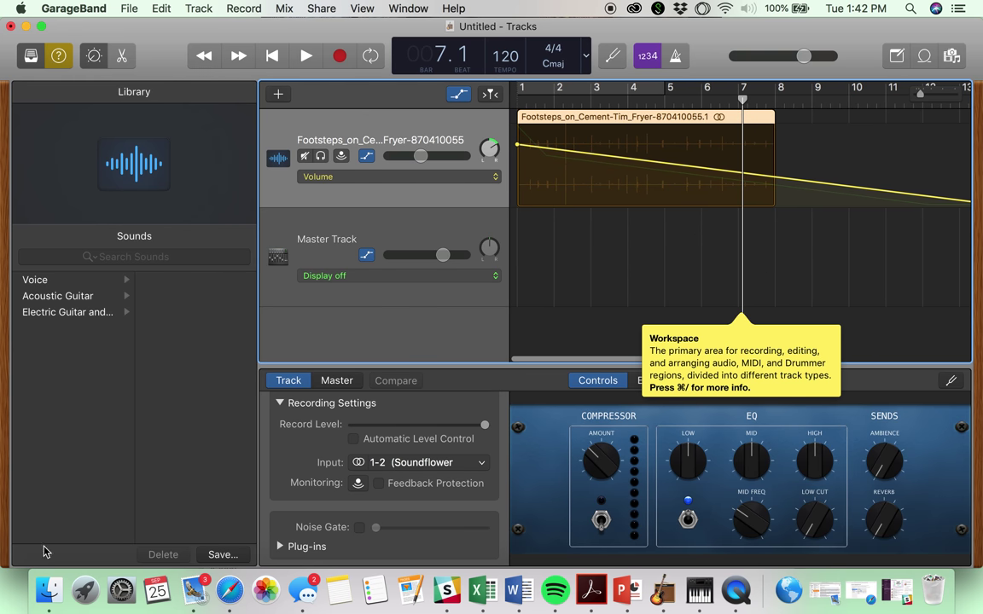
Step: Switch to Finder and import the Footsteps_on_Cement MP3 from horror_clips again, onto a new track starting at bar 8
{"action": "left_click", "coordinate": [48, 589]}
{"action": "left_click_drag", "start_coordinate": [687, 407], "coordinate": [776, 287]}
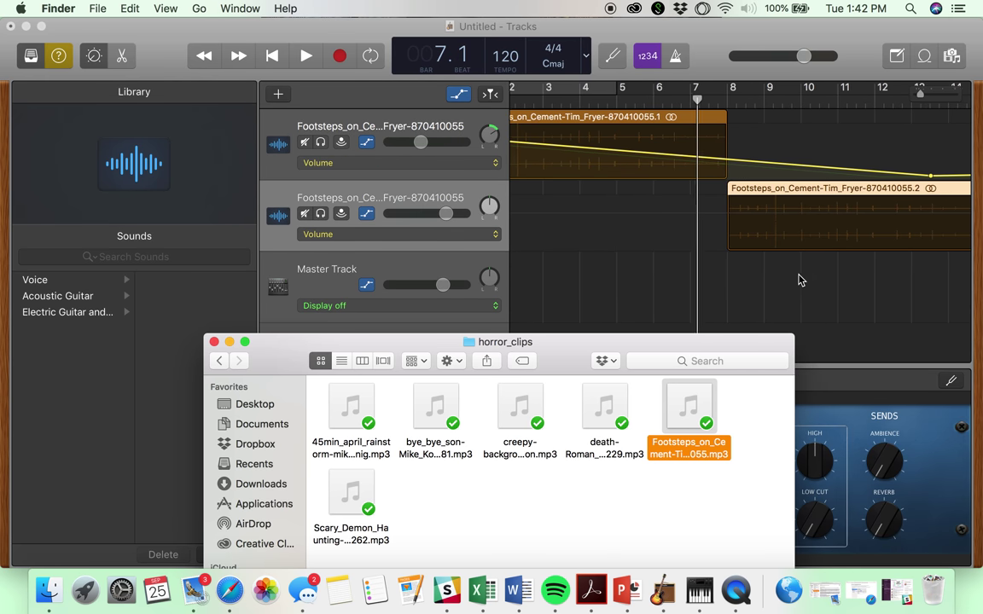
{"action": "scroll", "coordinate": [799, 280], "scroll_direction": "right", "scroll_amount": 5}
Step: Lower the second footsteps track's volume automation line to its minimum and add a +6.0 dB point just before bar 15
{"action": "left_click", "coordinate": [664, 236]}
{"action": "mouse_move", "coordinate": [667, 241]}
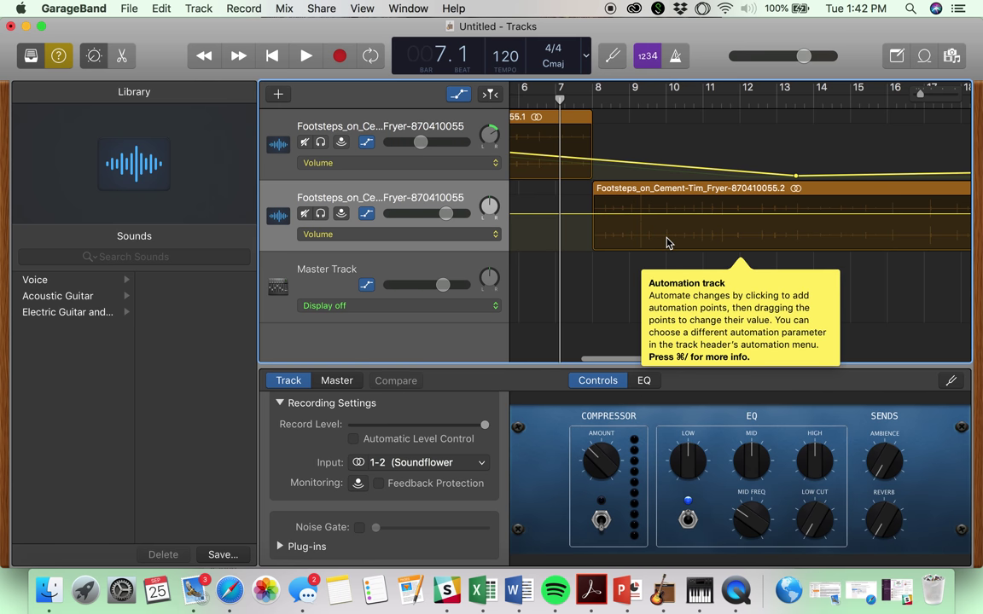
{"action": "scroll", "coordinate": [668, 241], "scroll_direction": "right", "scroll_amount": 5}
{"action": "scroll", "coordinate": [667, 243], "scroll_direction": "left", "scroll_amount": 3}
{"action": "scroll", "coordinate": [614, 234], "scroll_direction": "left", "scroll_amount": 1}
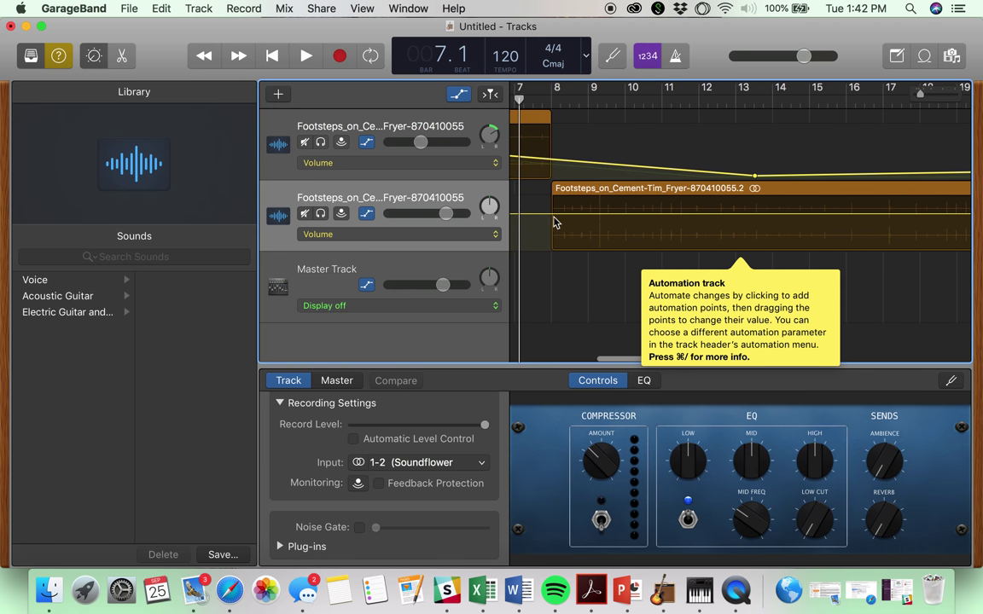
{"action": "left_click_drag", "start_coordinate": [555, 219], "coordinate": [557, 261]}
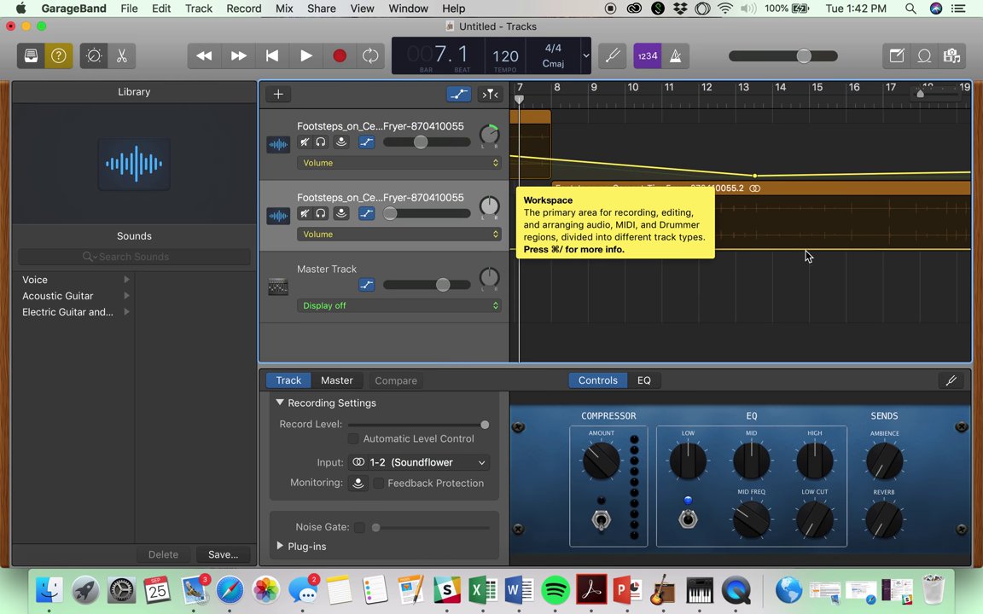
{"action": "left_click_drag", "start_coordinate": [805, 251], "coordinate": [804, 199]}
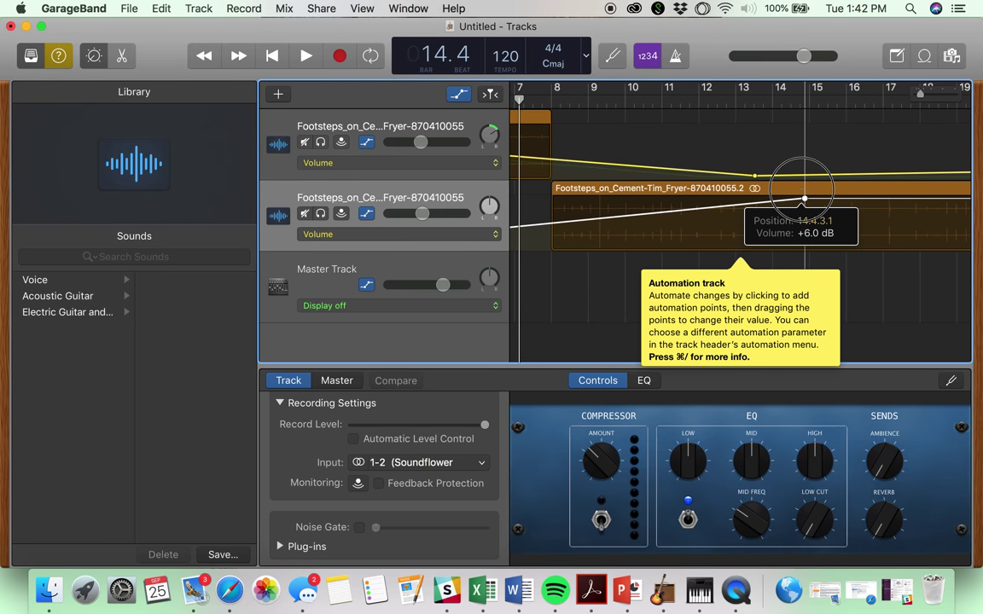
Step: Switch the second footsteps track's automation to Pan and pull a point just after bar 8 to the far right
{"action": "left_click", "coordinate": [458, 235]}
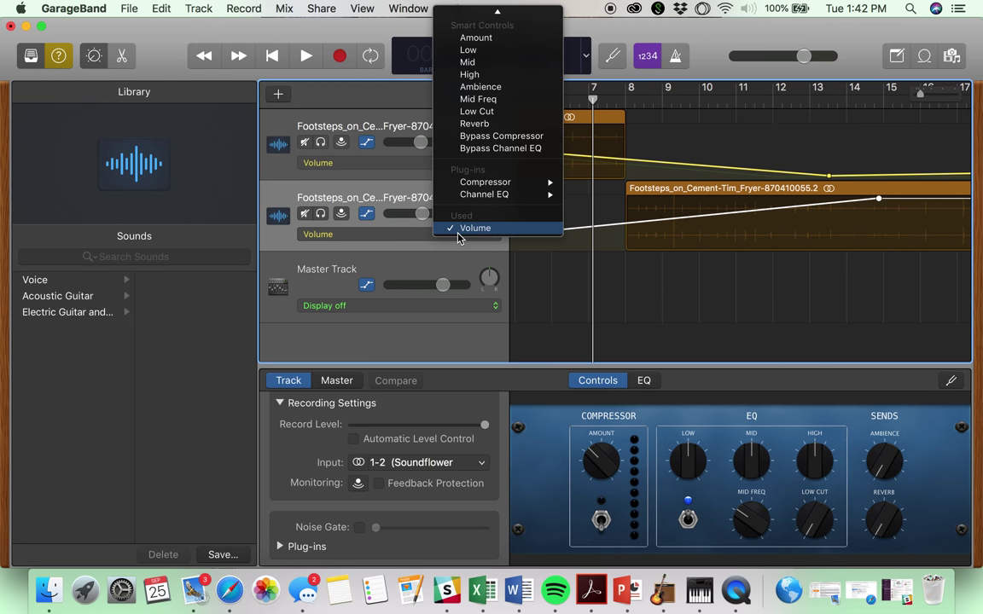
{"action": "scroll", "coordinate": [499, 37], "scroll_direction": "up", "scroll_amount": 3}
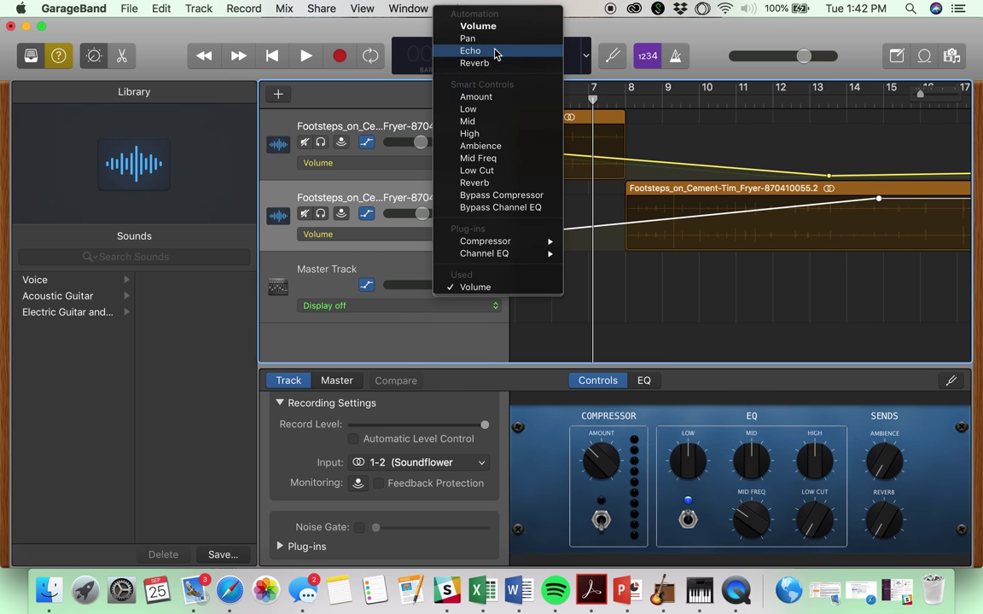
{"action": "left_click", "coordinate": [493, 39]}
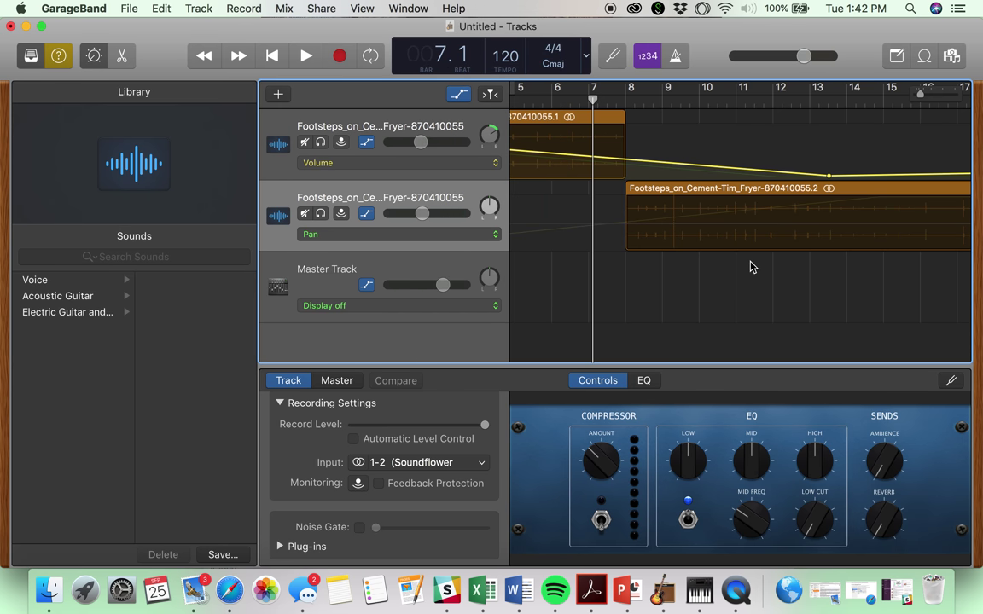
{"action": "scroll", "coordinate": [696, 270], "scroll_direction": "right", "scroll_amount": 3}
{"action": "left_click", "coordinate": [790, 229]}
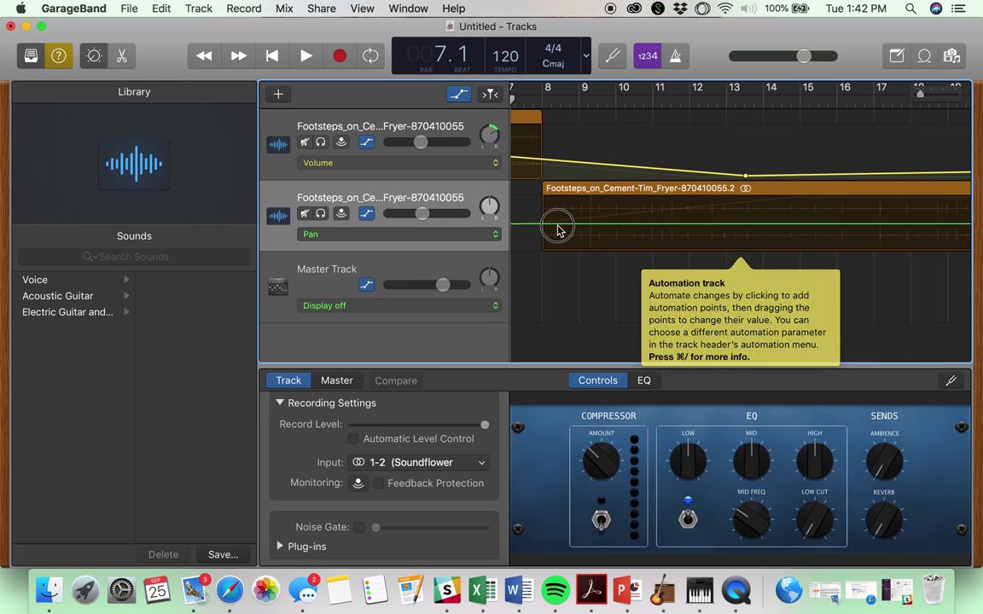
{"action": "left_click_drag", "start_coordinate": [557, 230], "coordinate": [557, 250]}
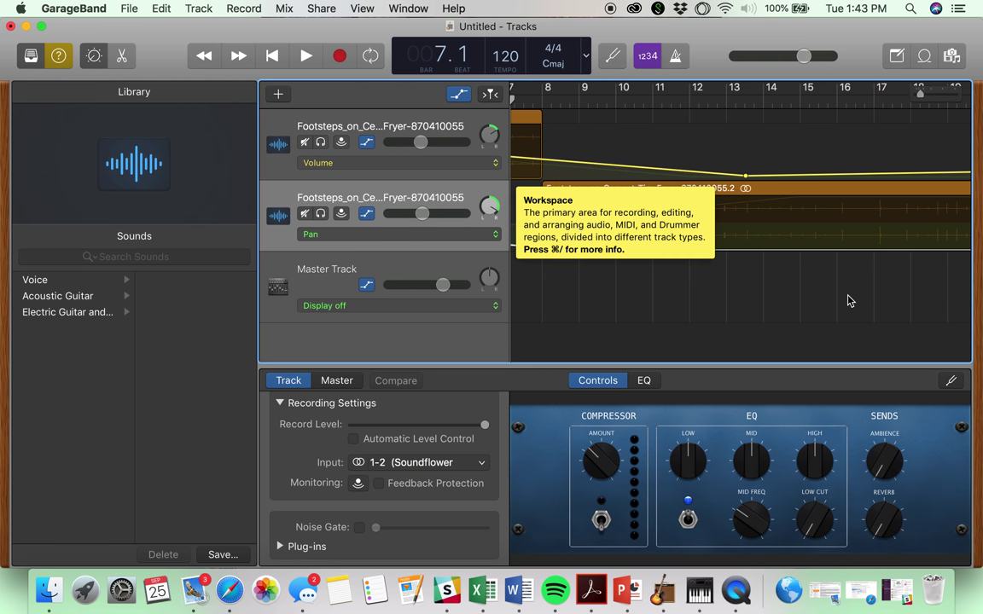
Step: Add a far-left pan automation point at bar 19 of the second footsteps track and align the far-right point with the clip's start at bar 8
{"action": "scroll", "coordinate": [849, 298], "scroll_direction": "right", "scroll_amount": 3}
{"action": "left_click_drag", "start_coordinate": [844, 250], "coordinate": [841, 197]}
{"action": "scroll", "coordinate": [855, 278], "scroll_direction": "left", "scroll_amount": 6}
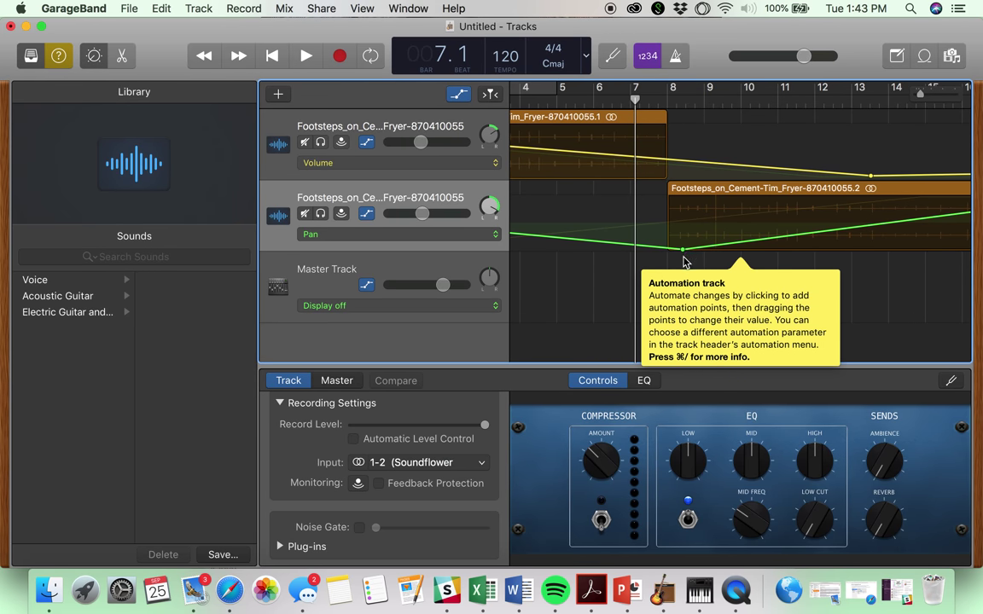
{"action": "left_click_drag", "start_coordinate": [683, 252], "coordinate": [670, 254]}
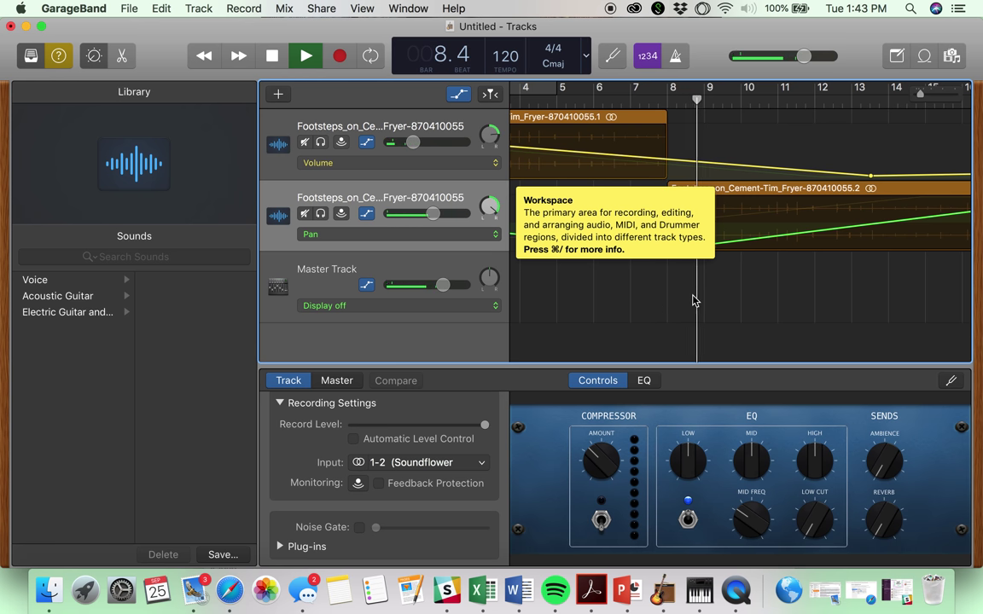
Step: Stop playback at bar 11 and trim the end of the second footsteps clip back to the playhead
{"action": "scroll", "coordinate": [693, 300], "scroll_direction": "right", "scroll_amount": 3}
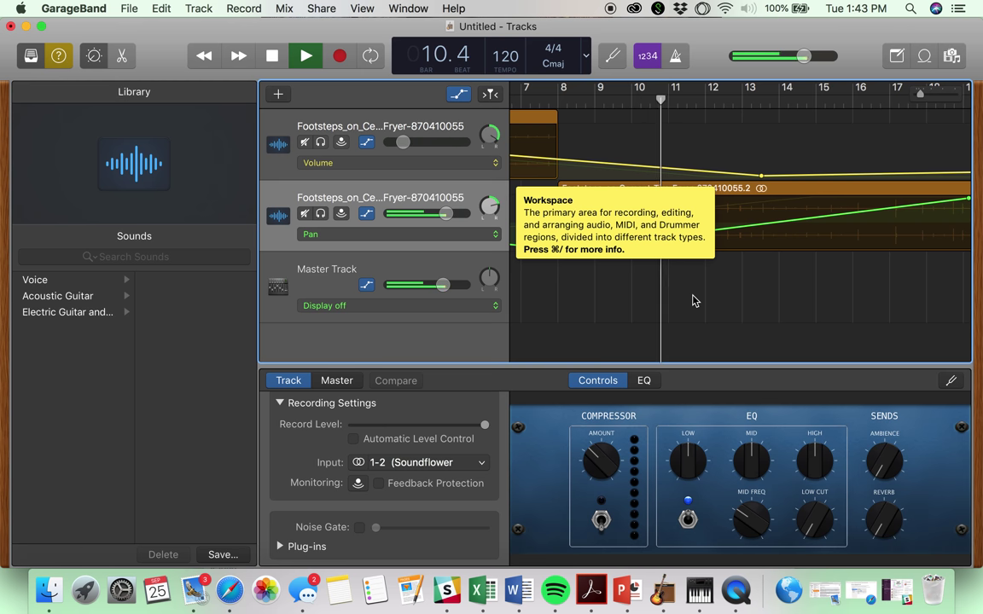
{"action": "key", "text": "space"}
{"action": "scroll", "coordinate": [836, 359], "scroll_direction": "right", "scroll_amount": 4}
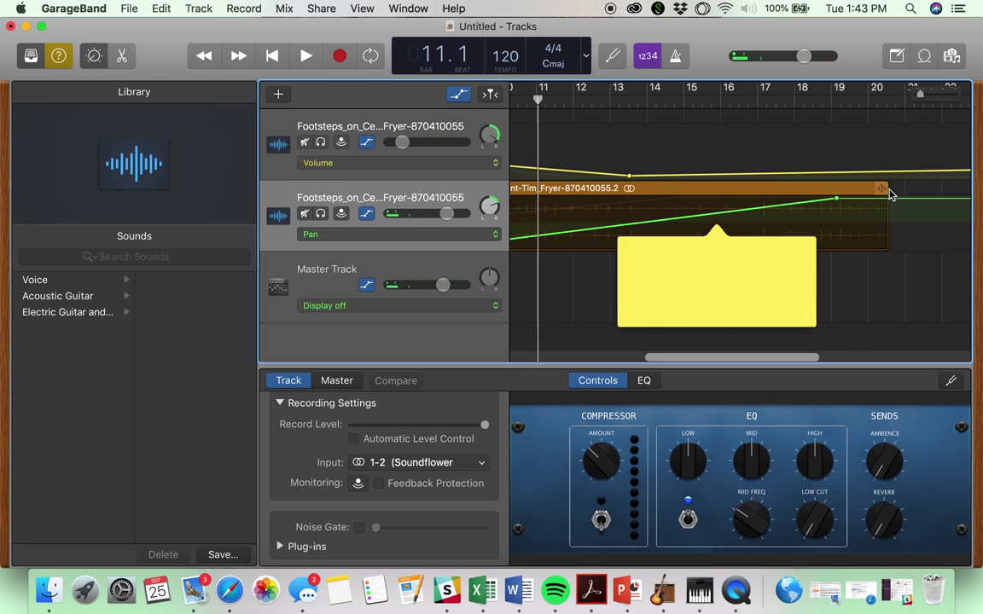
{"action": "left_click_drag", "start_coordinate": [879, 188], "coordinate": [526, 240]}
{"action": "scroll", "coordinate": [653, 307], "scroll_direction": "left", "scroll_amount": 5}
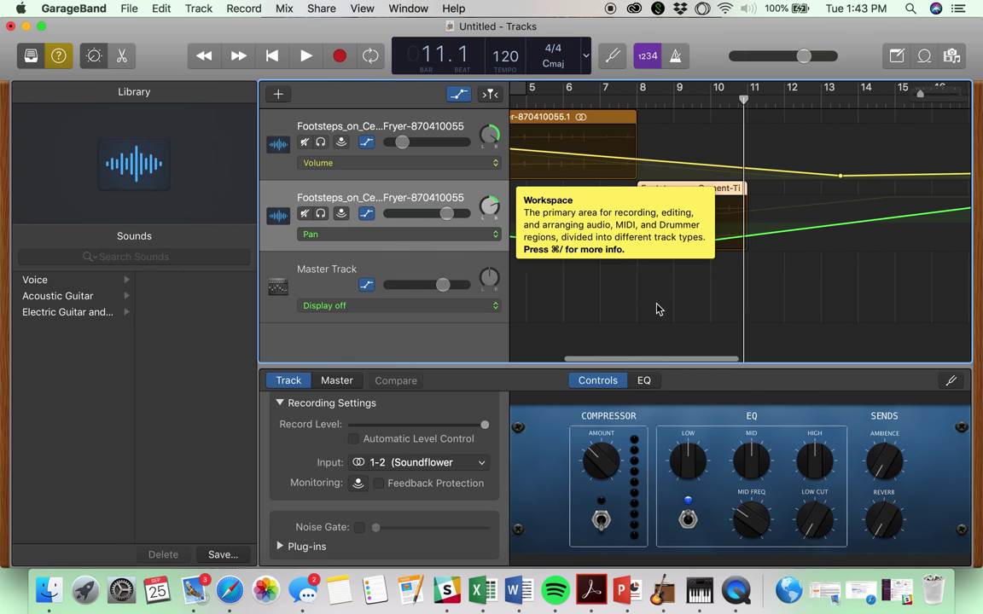
Step: Import the bye_bye_son clip from the horror_clips folder in Finder onto a new track at bar 11, and close the folder window
{"action": "left_click", "coordinate": [50, 590]}
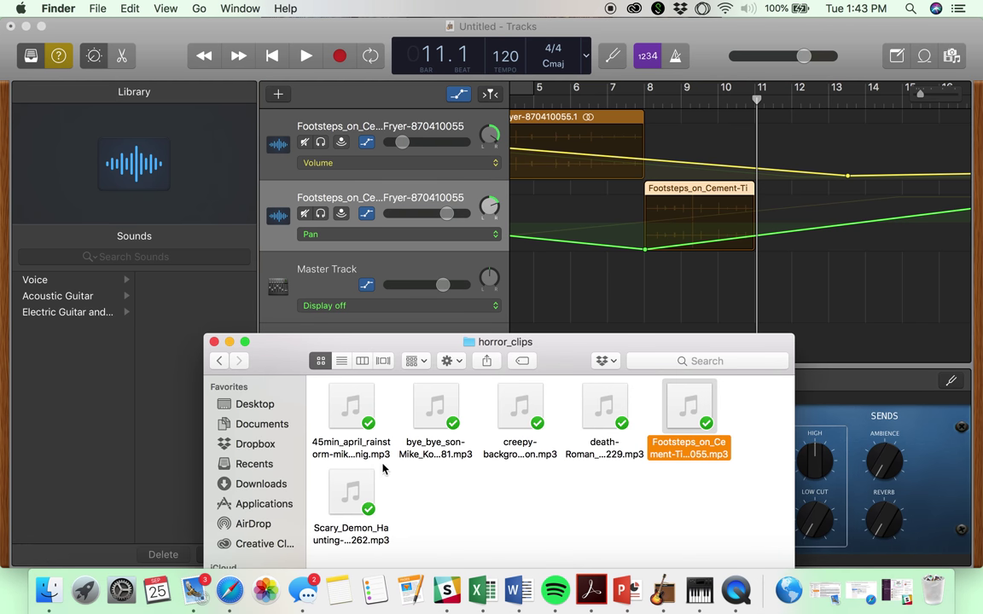
{"action": "left_click_drag", "start_coordinate": [434, 427], "coordinate": [756, 313]}
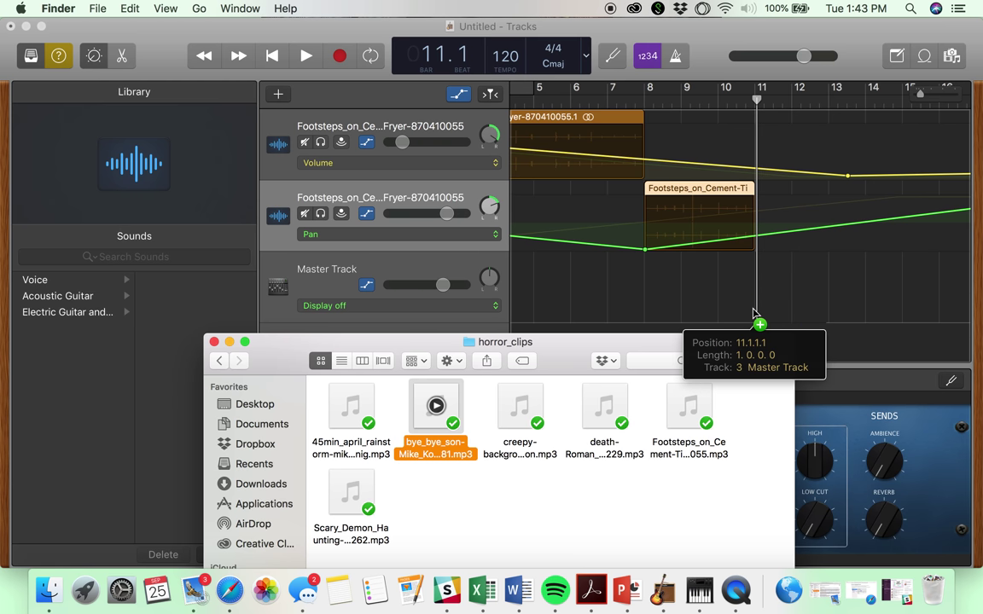
{"action": "scroll", "coordinate": [765, 306], "scroll_direction": "right", "scroll_amount": 1}
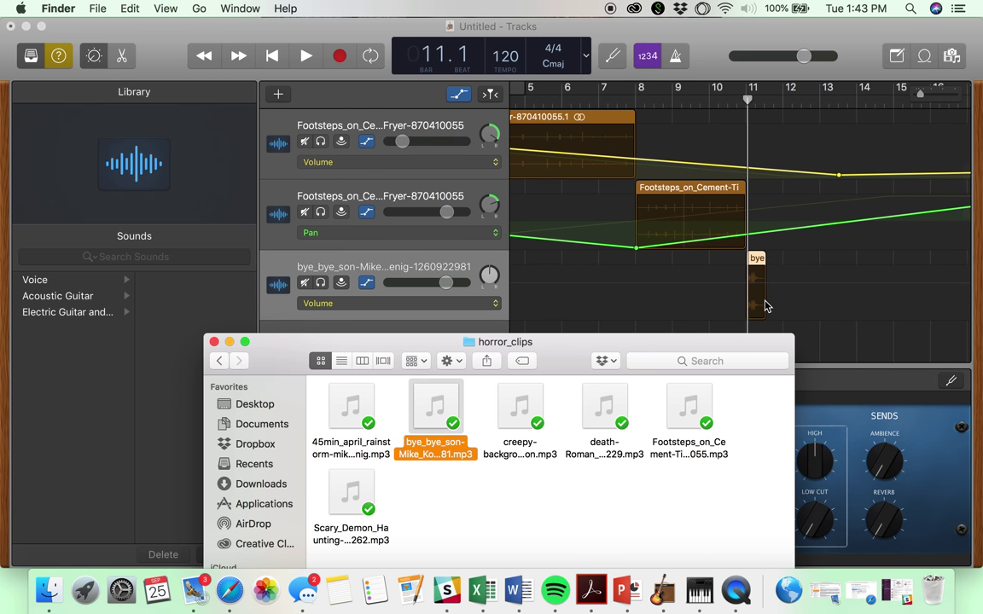
{"action": "scroll", "coordinate": [646, 306], "scroll_direction": "right", "scroll_amount": 1}
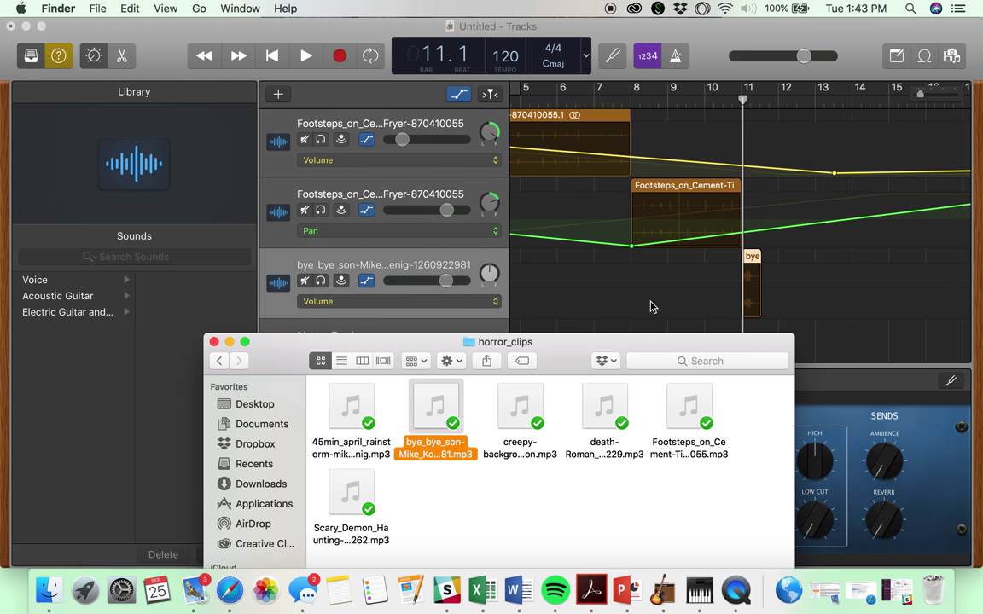
{"action": "left_click", "coordinate": [213, 341]}
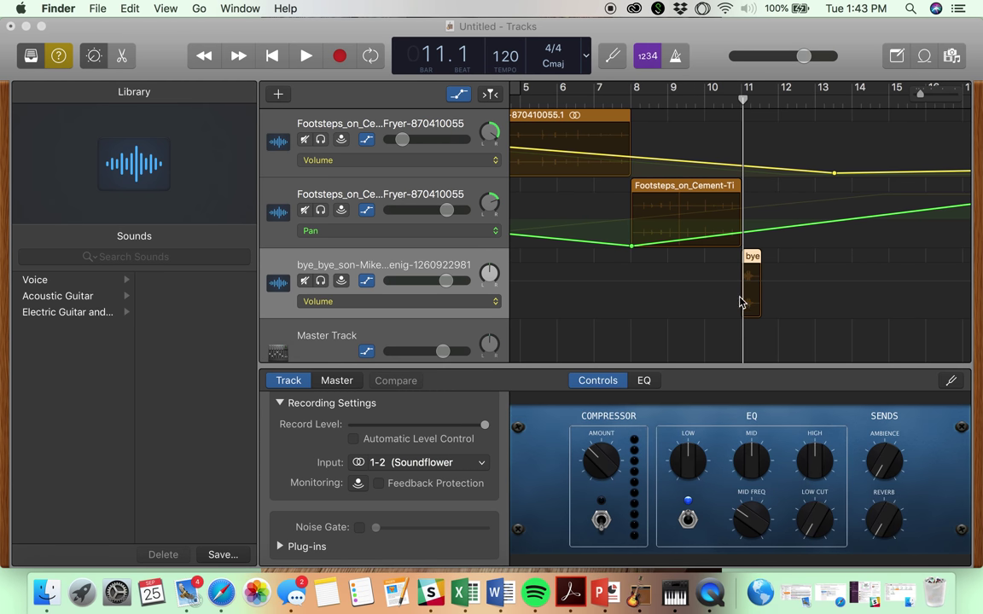
Step: Play the bye_bye_son clip from bar 11 and replay the transition into it from the preceding footsteps clip
{"action": "left_click", "coordinate": [748, 106]}
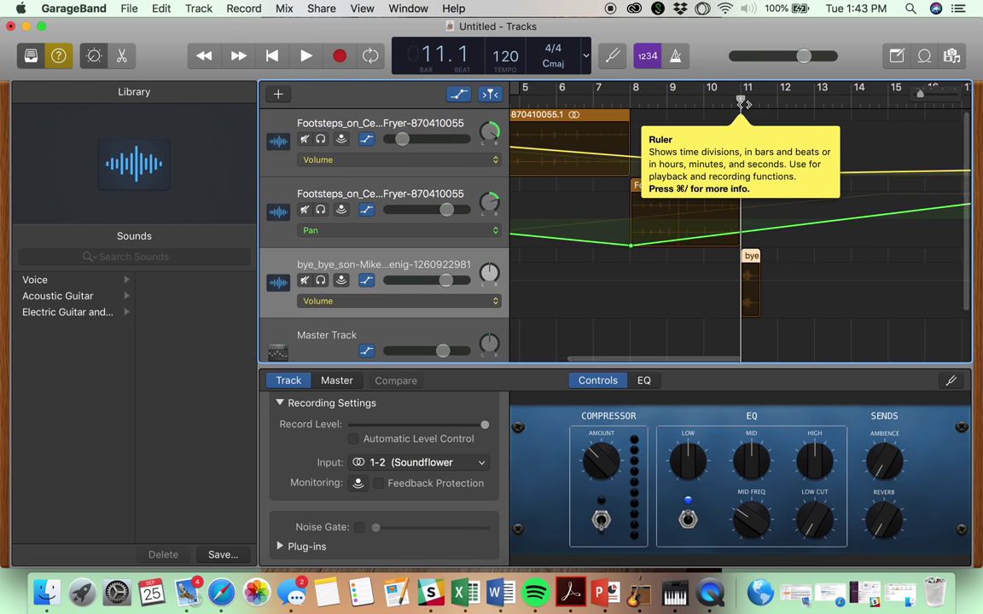
{"action": "scroll", "coordinate": [741, 107], "scroll_direction": "right", "scroll_amount": 2}
{"action": "key", "text": "space"}
{"action": "key", "text": "space"}
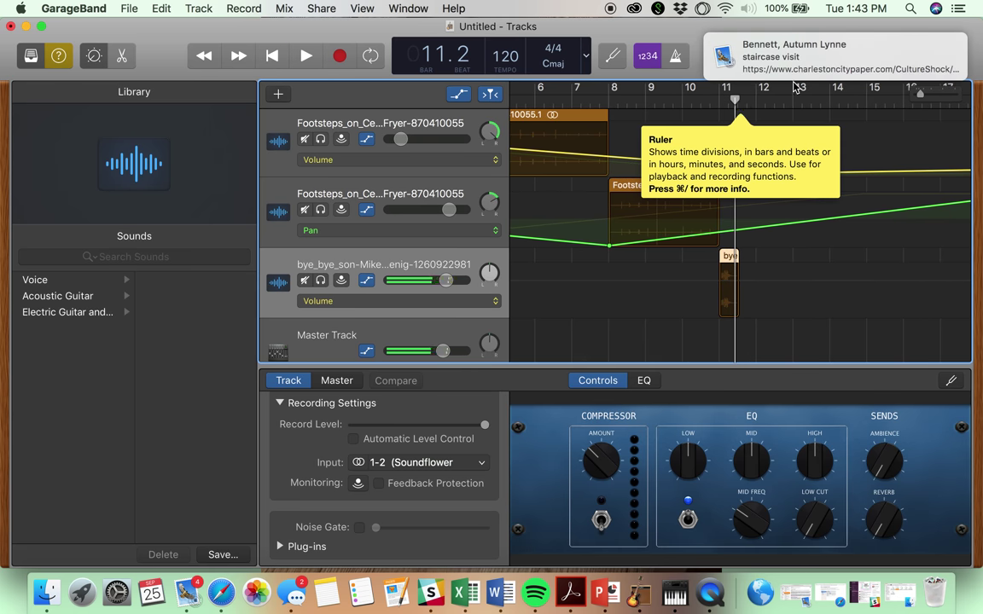
{"action": "scroll", "coordinate": [774, 142], "scroll_direction": "left", "scroll_amount": 2}
{"action": "left_click_drag", "start_coordinate": [752, 105], "coordinate": [581, 136]}
{"action": "key", "text": "space"}
{"action": "scroll", "coordinate": [583, 134], "scroll_direction": "left", "scroll_amount": 3}
{"action": "scroll", "coordinate": [735, 321], "scroll_direction": "right", "scroll_amount": 5}
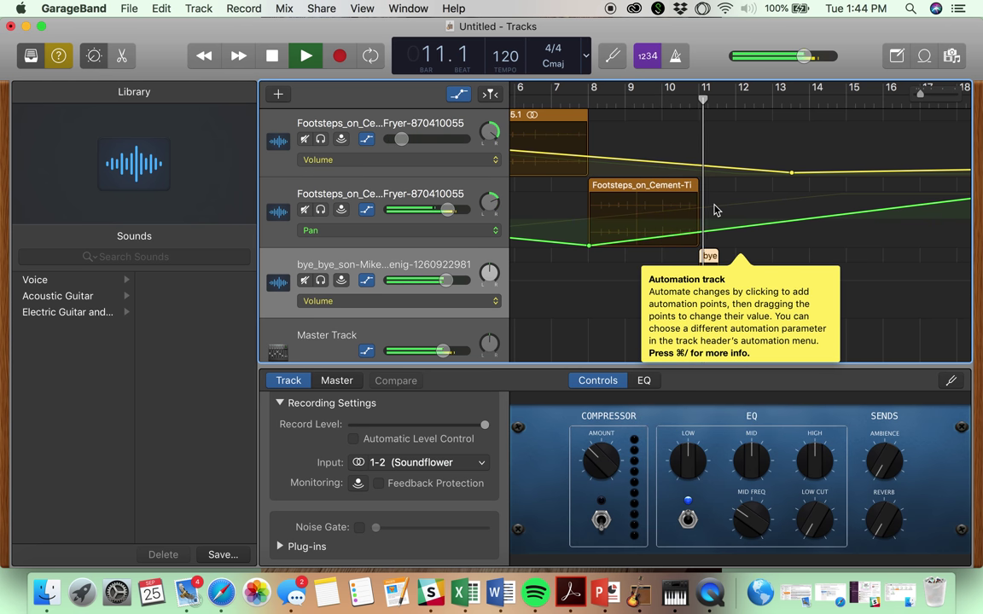
{"action": "key", "text": "space"}
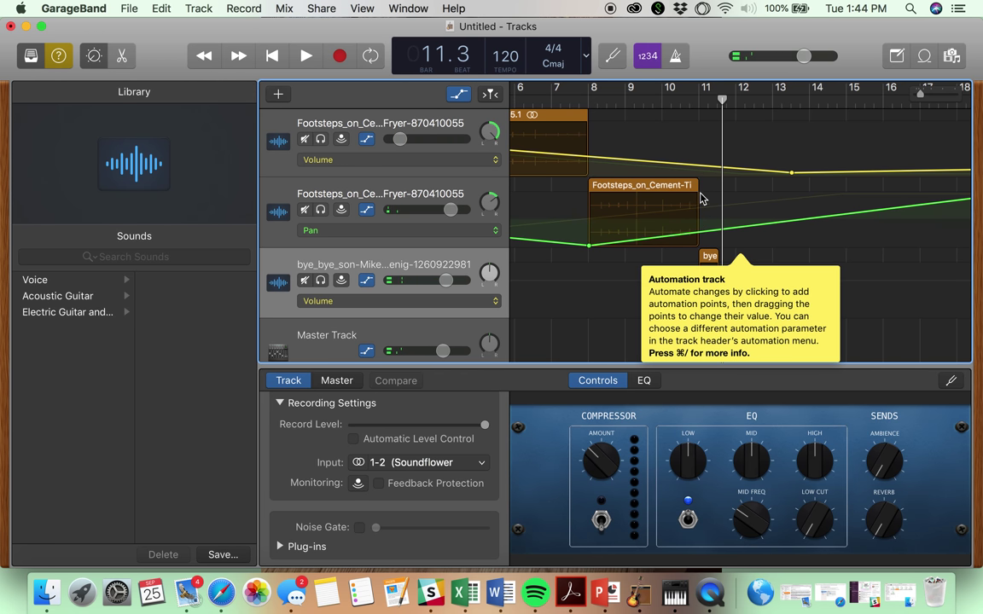
Step: Trim the end of the second footsteps clip to slightly before bar 11 and check the gap by playing from bar 9
{"action": "left_click", "coordinate": [693, 188]}
{"action": "left_click_drag", "start_coordinate": [693, 187], "coordinate": [681, 187]}
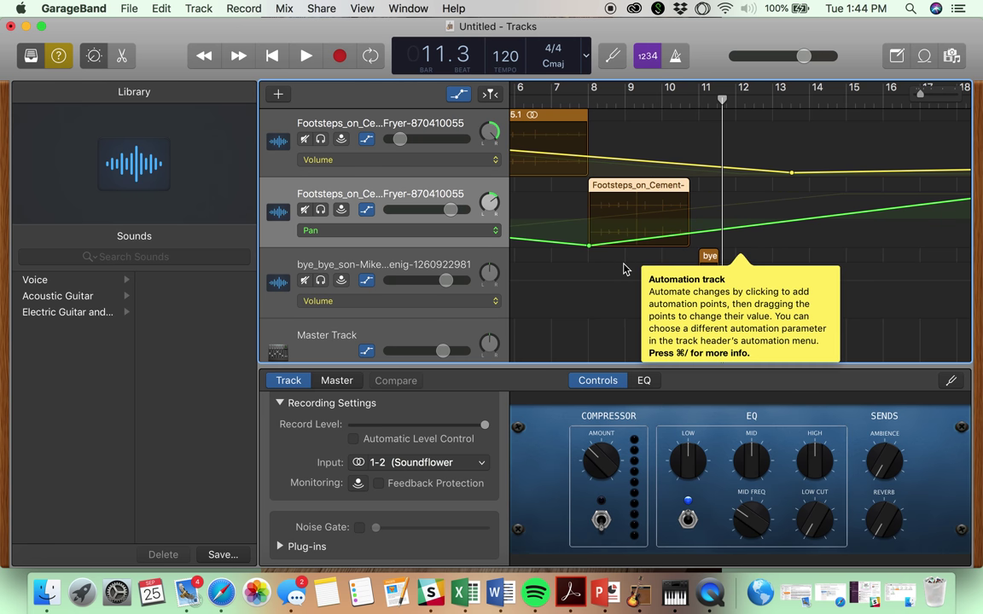
{"action": "scroll", "coordinate": [623, 270], "scroll_direction": "left", "scroll_amount": 2}
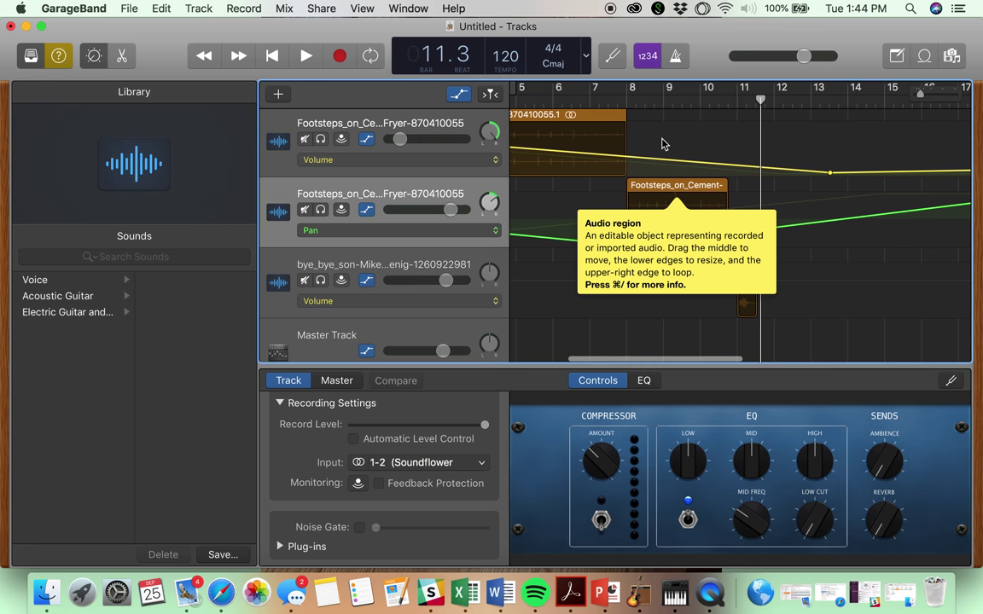
{"action": "left_click", "coordinate": [669, 87]}
{"action": "key", "text": "space"}
{"action": "scroll", "coordinate": [799, 250], "scroll_direction": "left", "scroll_amount": 1}
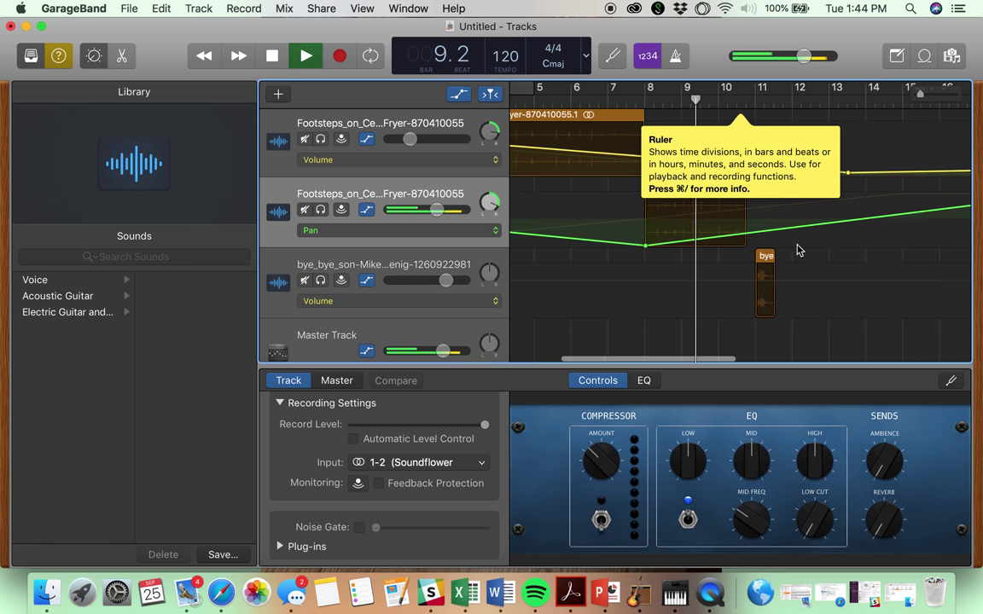
{"action": "scroll", "coordinate": [799, 250], "scroll_direction": "right", "scroll_amount": 2}
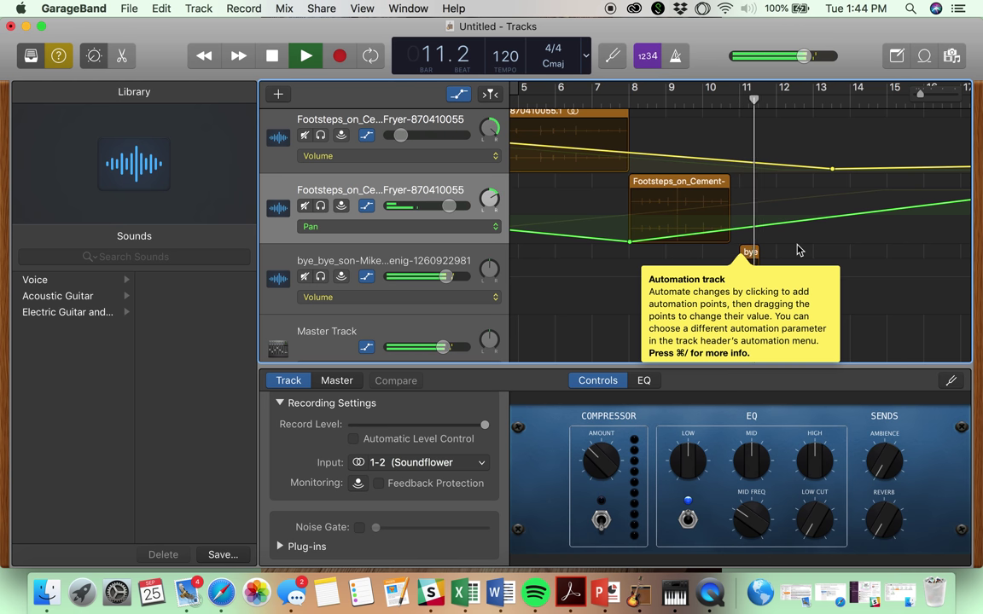
{"action": "key", "text": "space"}
Step: Import the 45min_april_rainstorm clip from the horror_clips folder onto a new track at bar 6 and lower its volume line to mid-height
{"action": "scroll", "coordinate": [718, 219], "scroll_direction": "left", "scroll_amount": 2}
{"action": "scroll", "coordinate": [717, 219], "scroll_direction": "down", "scroll_amount": 1}
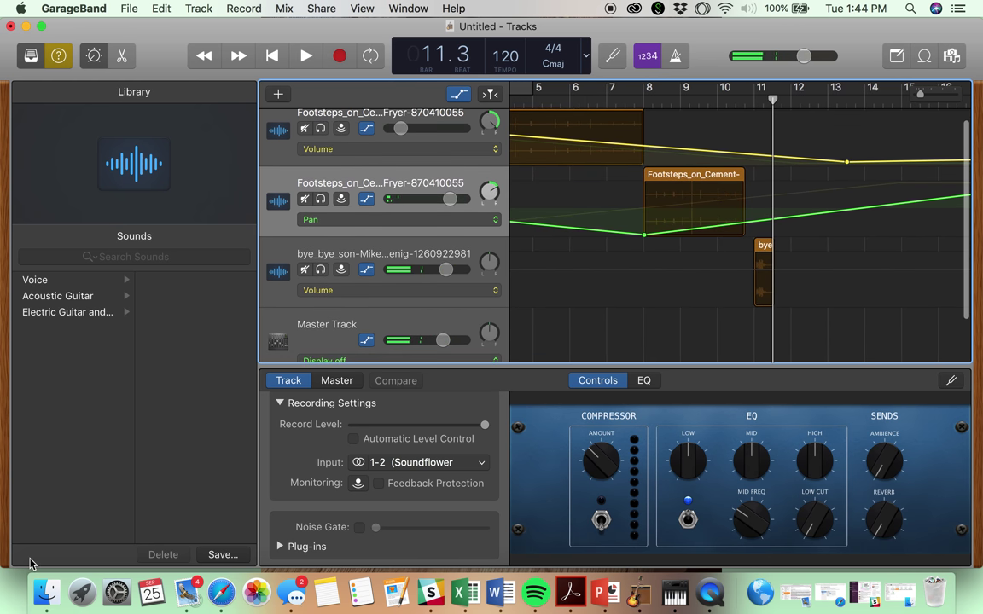
{"action": "left_click", "coordinate": [40, 597]}
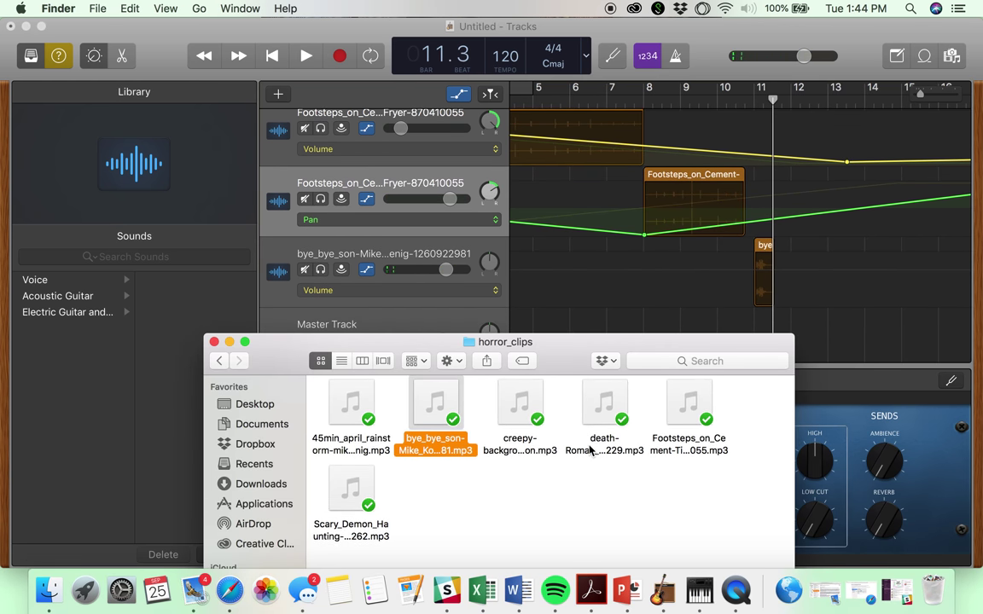
{"action": "left_click_drag", "start_coordinate": [351, 404], "coordinate": [569, 322]}
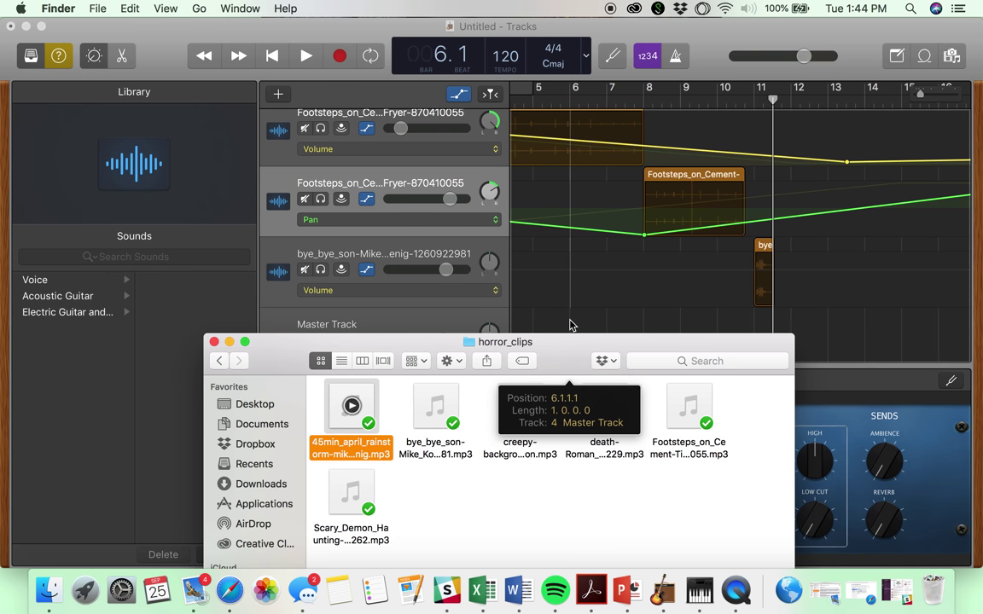
{"action": "left_click", "coordinate": [227, 342]}
{"action": "left_click_drag", "start_coordinate": [603, 325], "coordinate": [631, 283]}
{"action": "scroll", "coordinate": [697, 331], "scroll_direction": "down", "scroll_amount": 2}
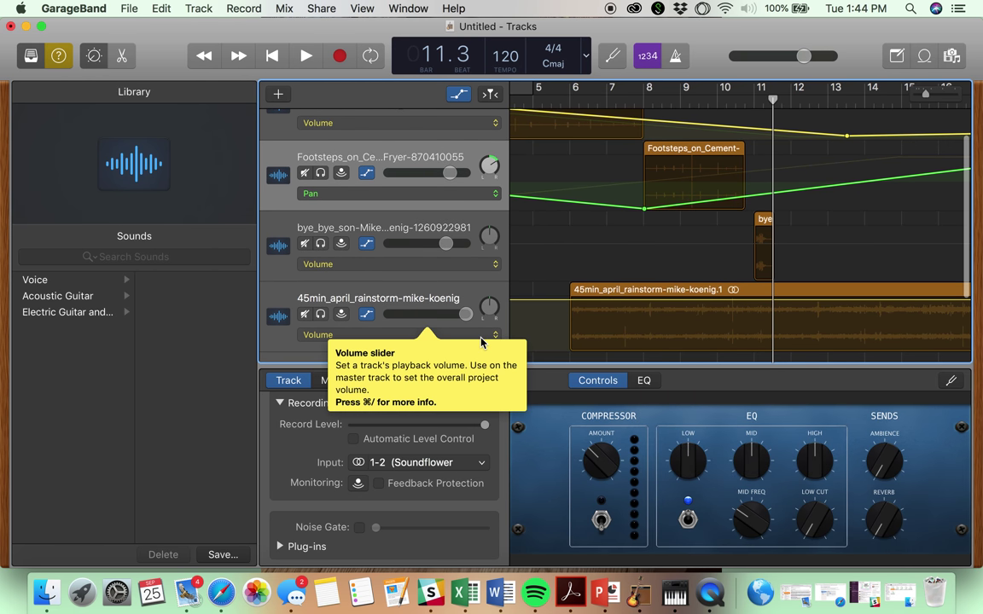
{"action": "left_click_drag", "start_coordinate": [580, 301], "coordinate": [592, 314]}
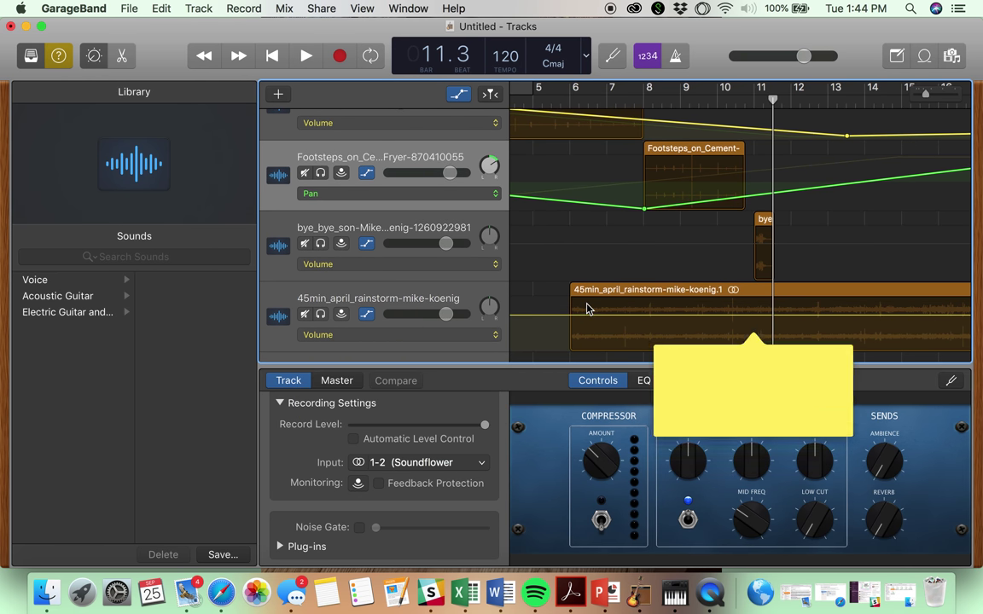
{"action": "left_click", "coordinate": [469, 335]}
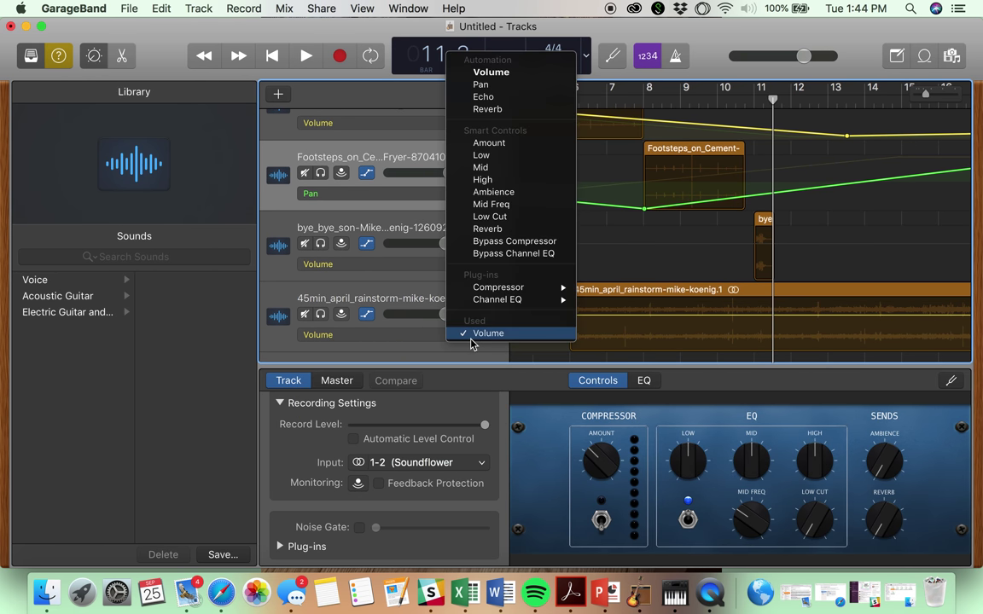
{"action": "left_click", "coordinate": [360, 342]}
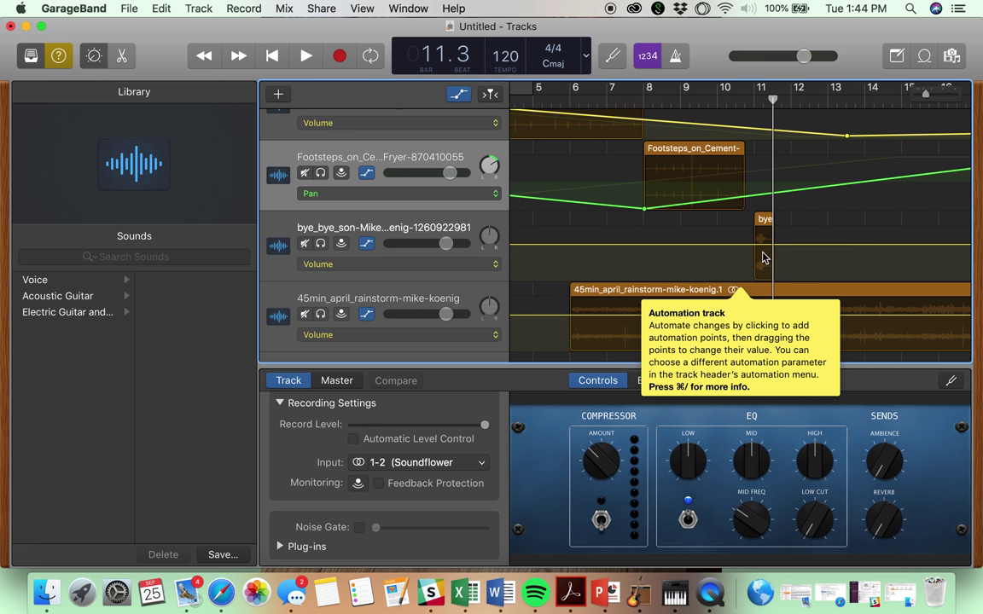
Step: Switch the bye_bye_son track's automation to Ambience and add a point near the clip's start at bar 11, raised towards the maximum
{"action": "left_click", "coordinate": [418, 265]}
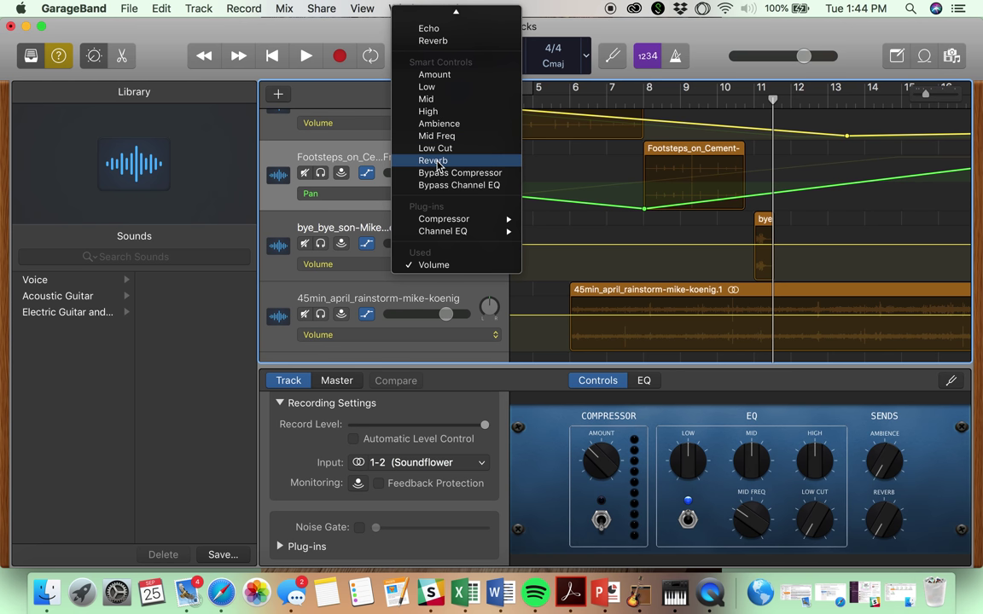
{"action": "left_click", "coordinate": [443, 123]}
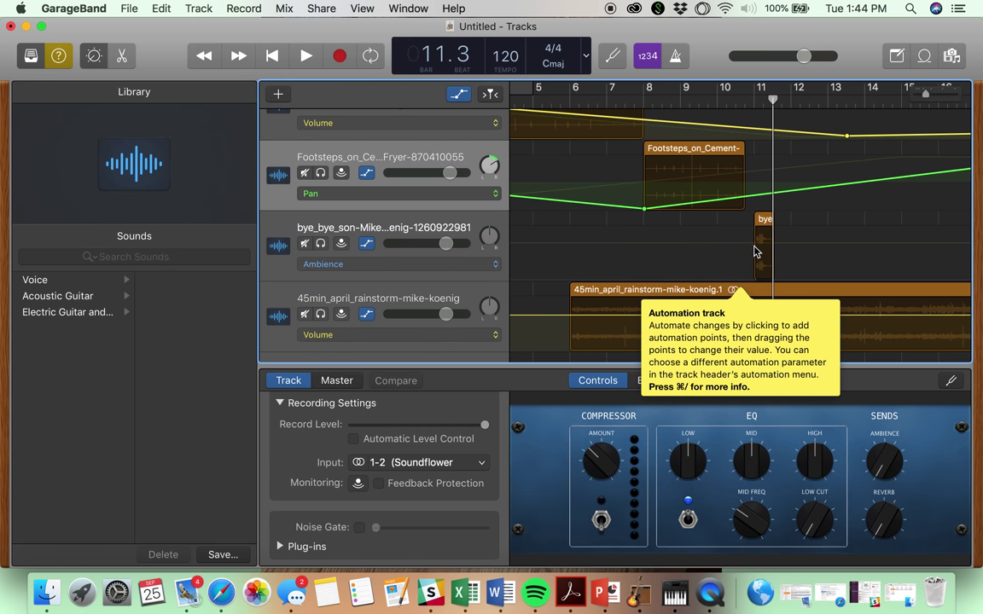
{"action": "left_click", "coordinate": [760, 252]}
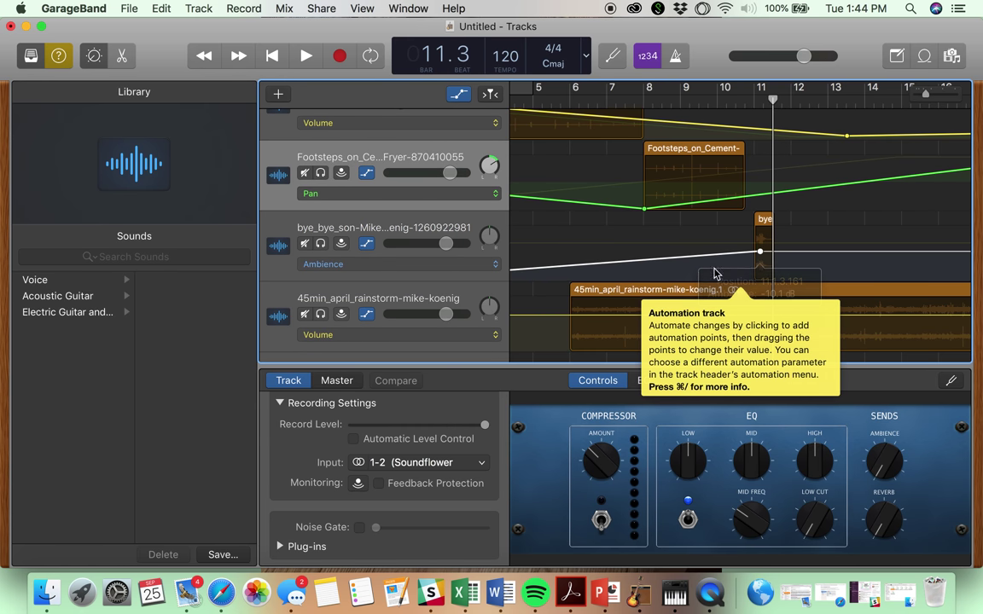
{"action": "left_click_drag", "start_coordinate": [760, 253], "coordinate": [760, 228]}
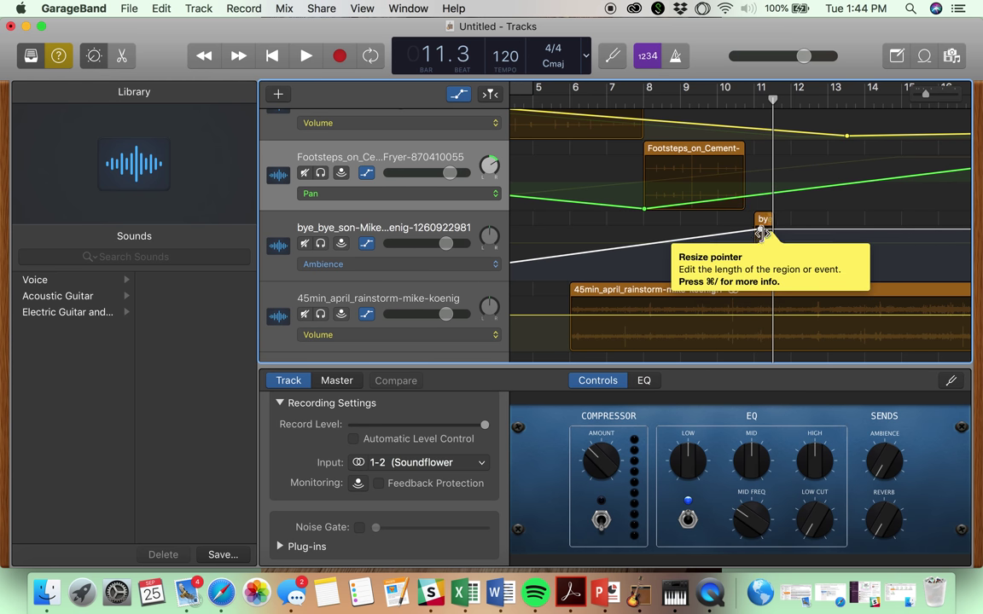
Step: Play the scene from bar 7 to about bar 10 to hear the rainstorm with the footsteps
{"action": "left_click", "coordinate": [611, 94]}
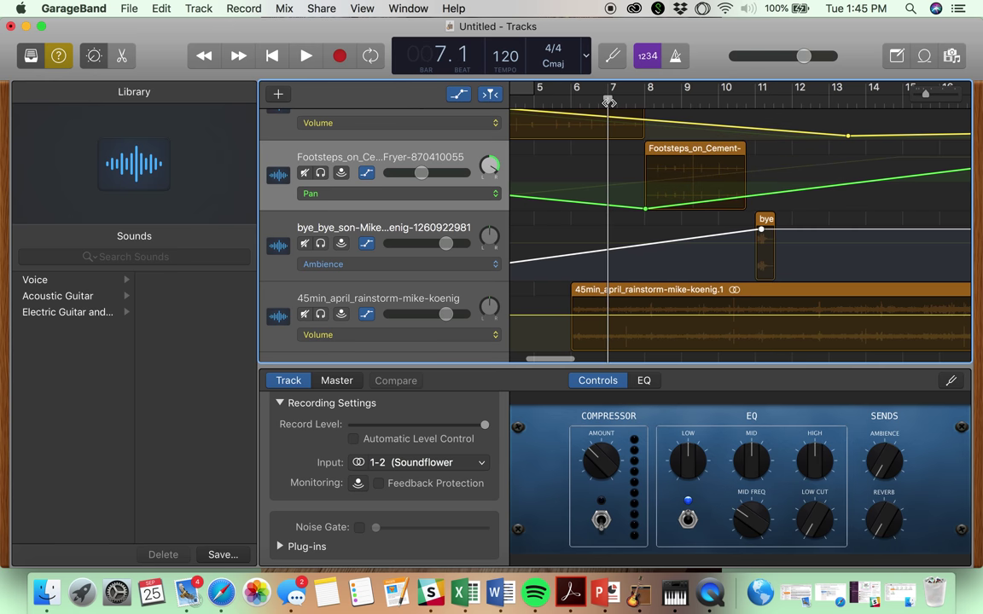
{"action": "key", "text": "space"}
{"action": "scroll", "coordinate": [742, 230], "scroll_direction": "left", "scroll_amount": 2}
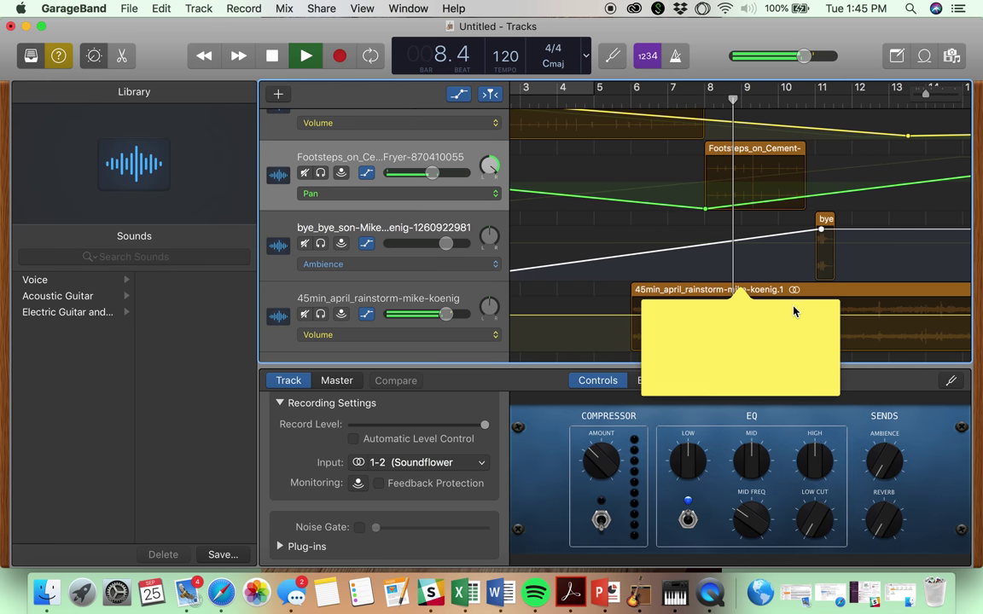
{"action": "scroll", "coordinate": [713, 275], "scroll_direction": "right", "scroll_amount": 1}
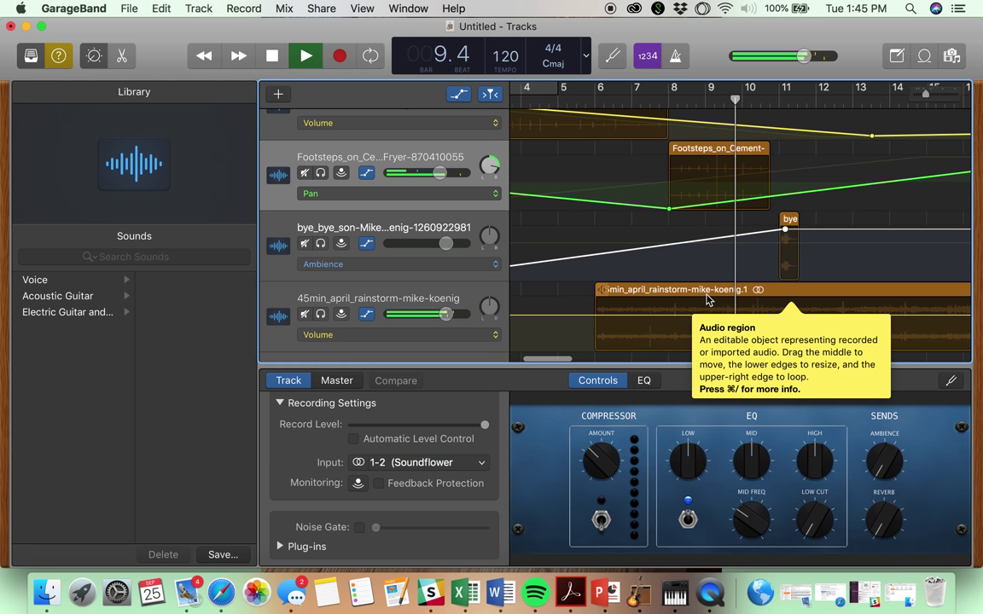
{"action": "key", "text": "space"}
Step: Move the rainstorm clip to start at bar 1 and reduce its track volume
{"action": "left_click_drag", "start_coordinate": [706, 286], "coordinate": [441, 301]}
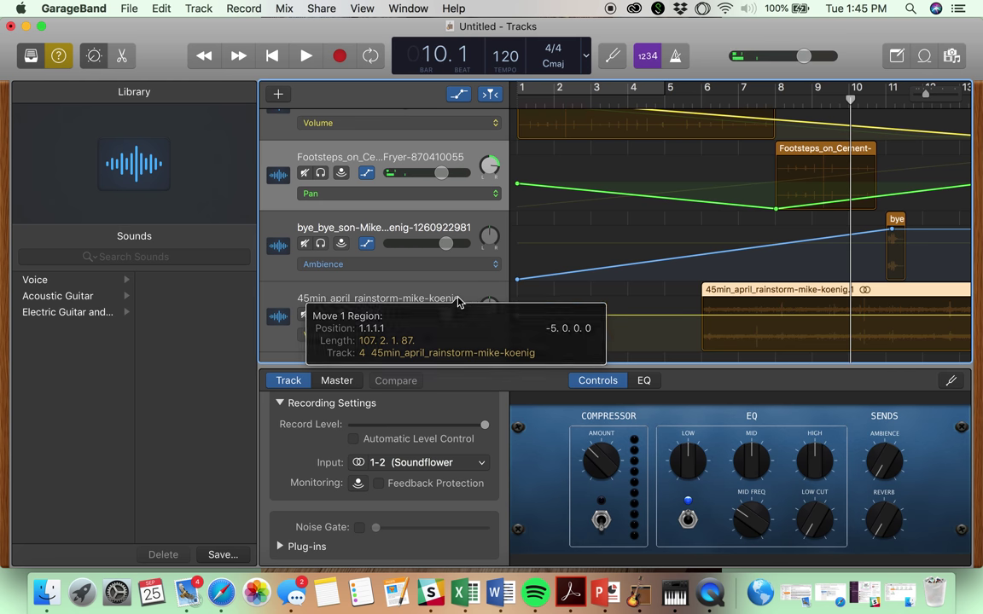
{"action": "left_click_drag", "start_coordinate": [727, 296], "coordinate": [522, 304]}
{"action": "left_click_drag", "start_coordinate": [445, 314], "coordinate": [422, 314]}
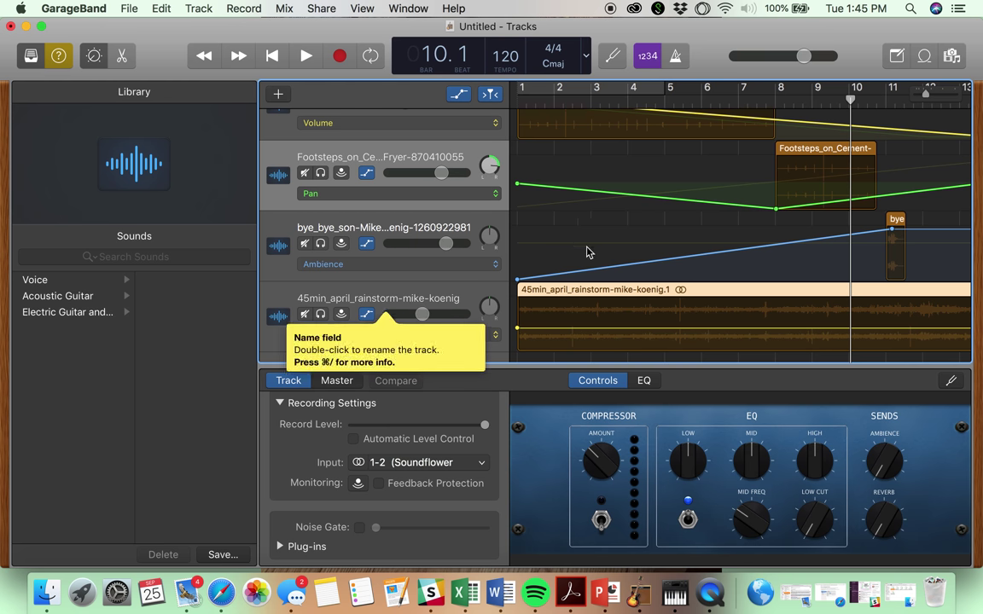
Step: Play the scene from bar 4 to about bar 9 to check the quieter rainstorm
{"action": "left_click", "coordinate": [629, 96]}
{"action": "scroll", "coordinate": [715, 180], "scroll_direction": "right", "scroll_amount": 3}
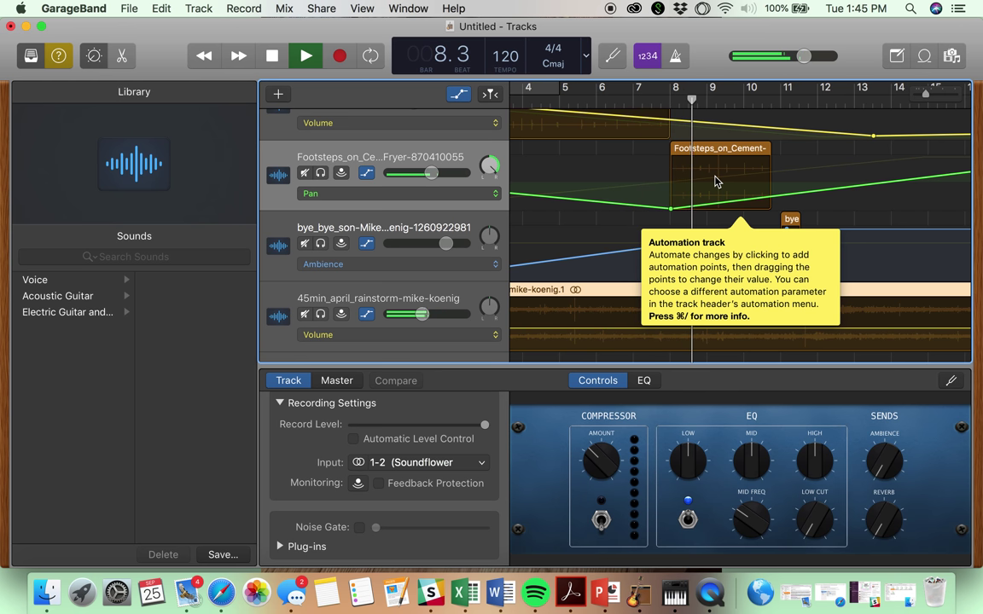
{"action": "scroll", "coordinate": [715, 180], "scroll_direction": "down", "scroll_amount": 3}
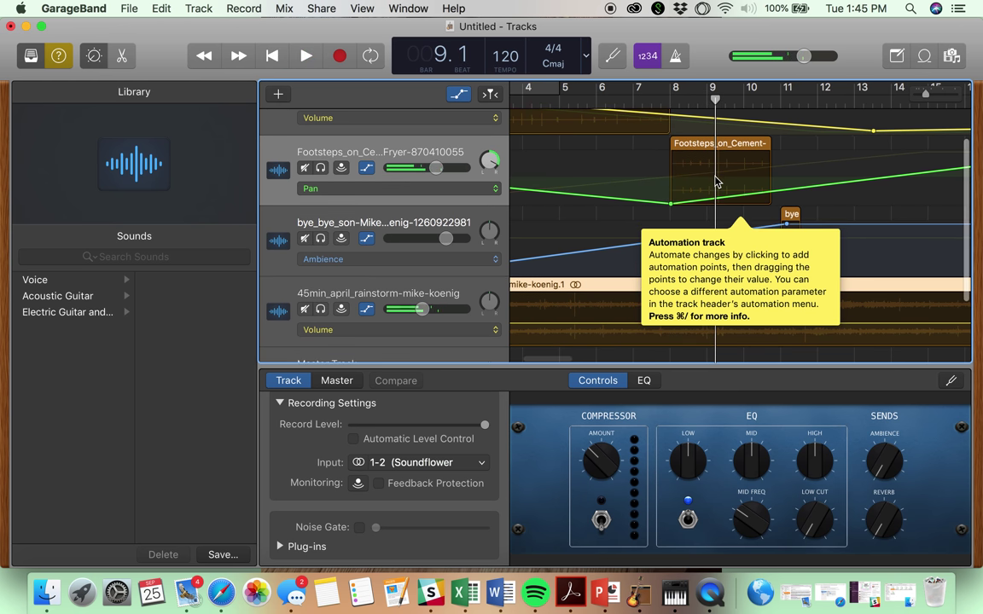
Step: Import the creepy-background clip from the horror_clips folder in Finder onto a new track just after bar 6
{"action": "scroll", "coordinate": [664, 296], "scroll_direction": "down", "scroll_amount": 3}
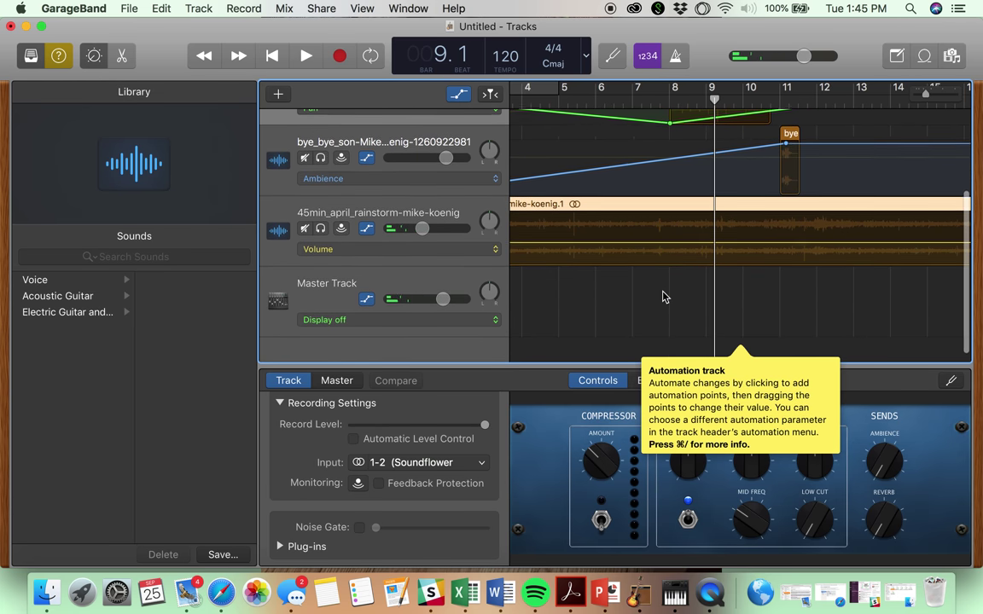
{"action": "left_click", "coordinate": [44, 569]}
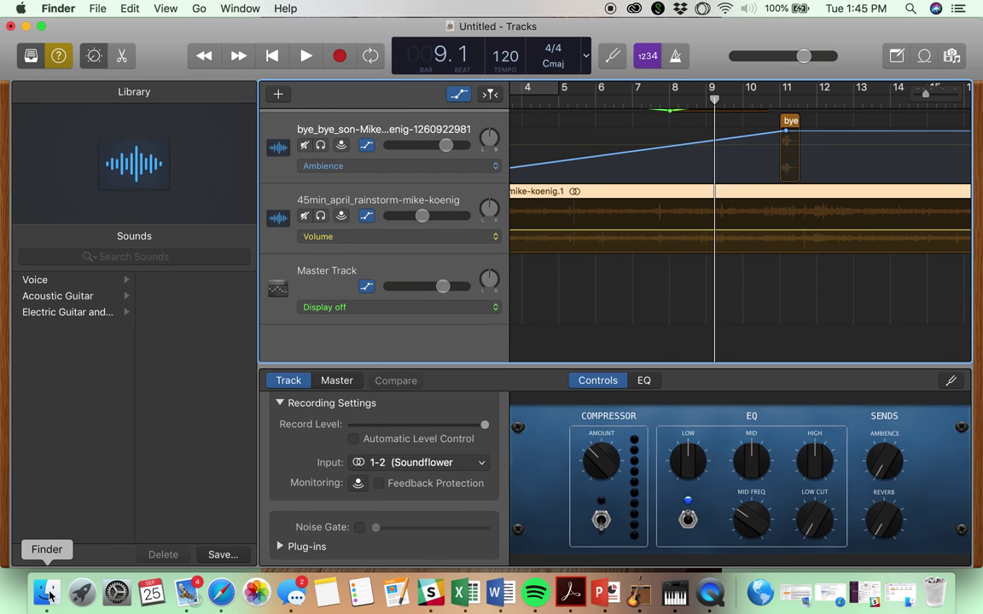
{"action": "mouse_move", "coordinate": [515, 426]}
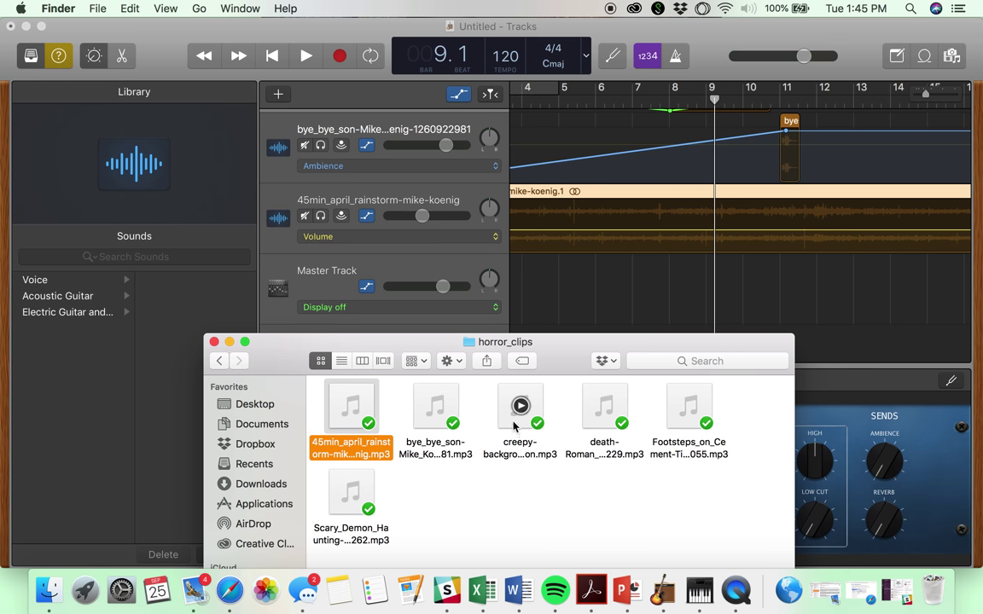
{"action": "left_click_drag", "start_coordinate": [518, 418], "coordinate": [609, 291]}
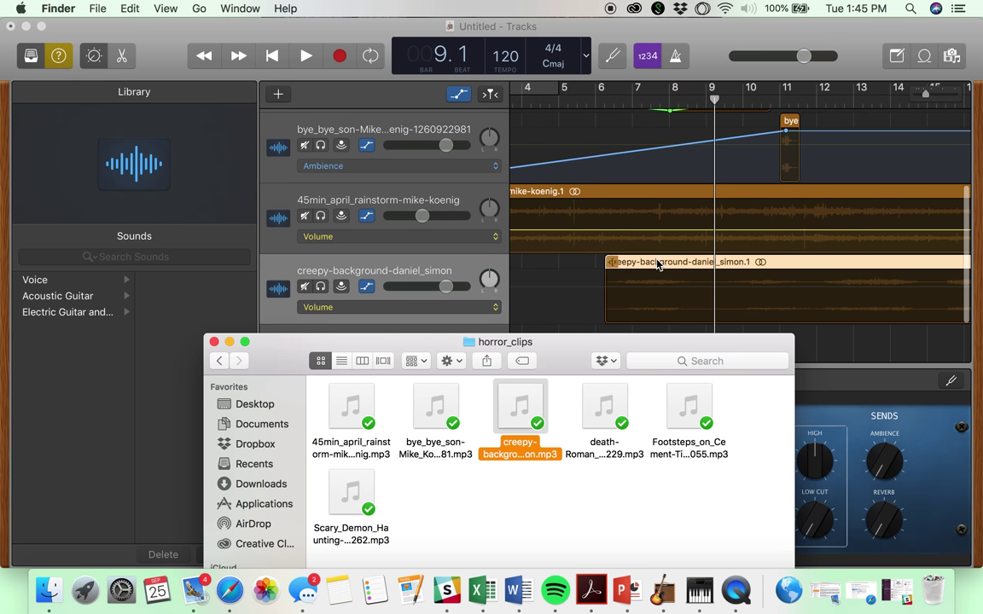
Step: Move the creepy-background clip back so that it starts at bar 1
{"action": "left_click_drag", "start_coordinate": [646, 263], "coordinate": [418, 273]}
{"action": "left_click_drag", "start_coordinate": [729, 266], "coordinate": [484, 300]}
{"action": "left_click_drag", "start_coordinate": [748, 261], "coordinate": [549, 273]}
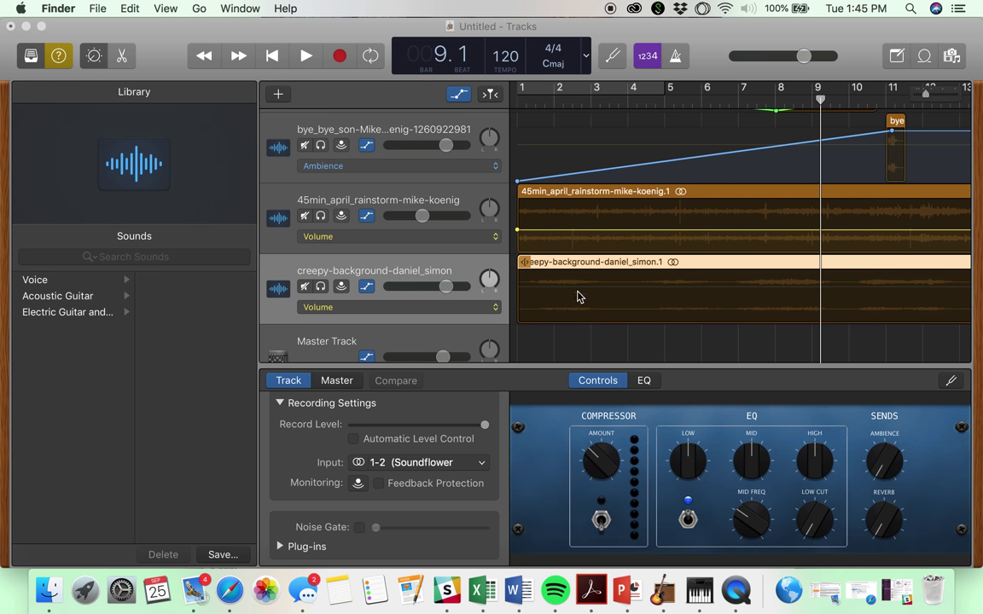
Step: Automate Amount on the creepy-background track, rising from bar 1 to about bar 3.5 and dropping sharply there
{"action": "left_click", "coordinate": [404, 298]}
{"action": "left_click", "coordinate": [467, 305]}
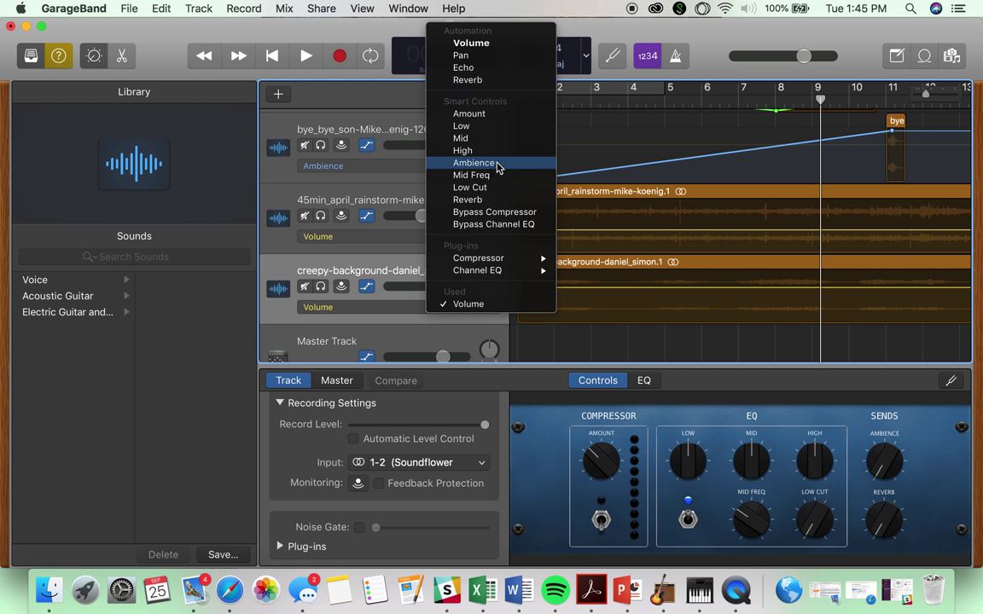
{"action": "left_click", "coordinate": [503, 118]}
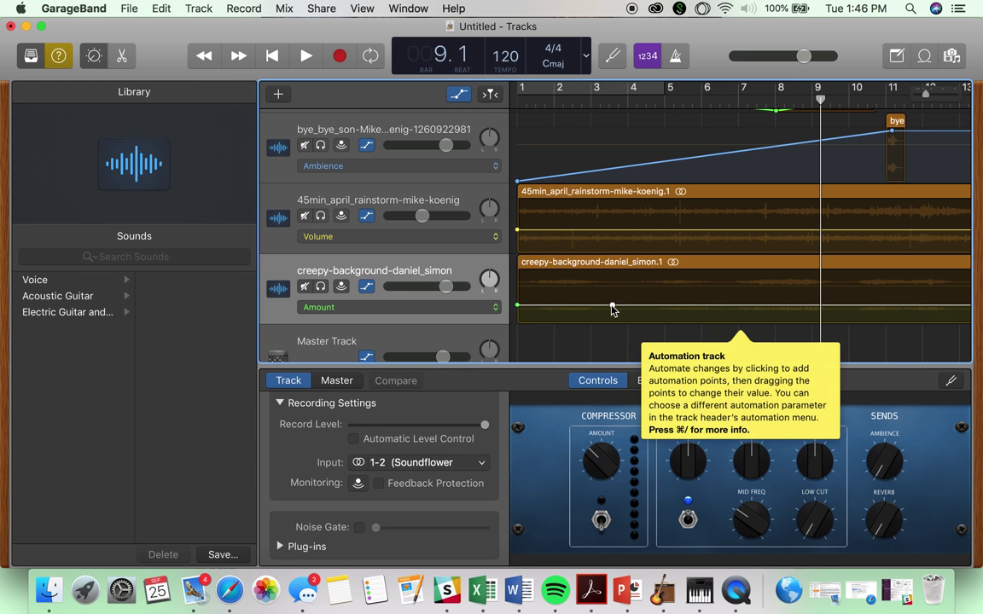
{"action": "left_click", "coordinate": [612, 304]}
{"action": "left_click_drag", "start_coordinate": [612, 304], "coordinate": [611, 291]}
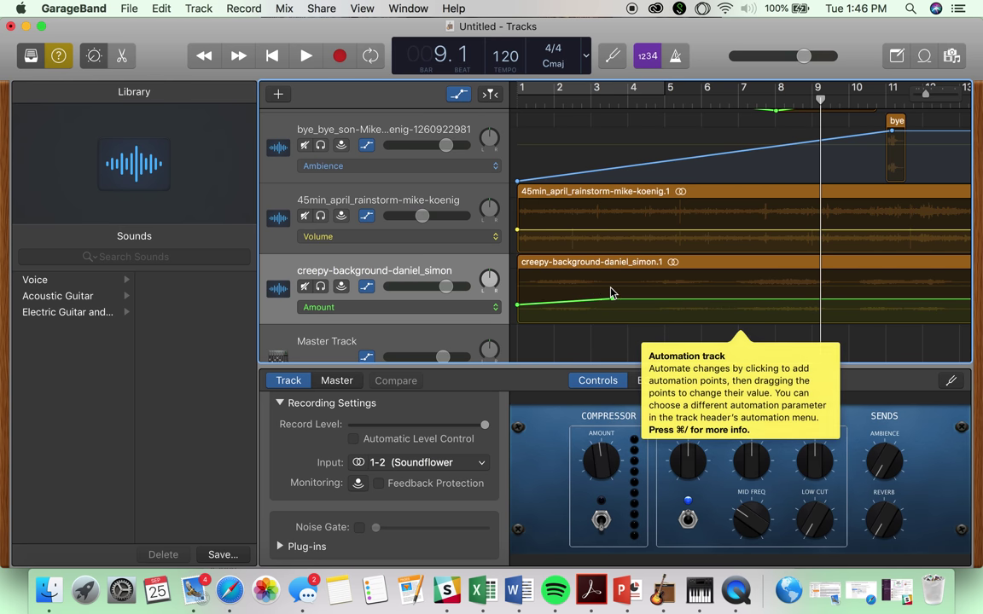
{"action": "left_click", "coordinate": [610, 291]}
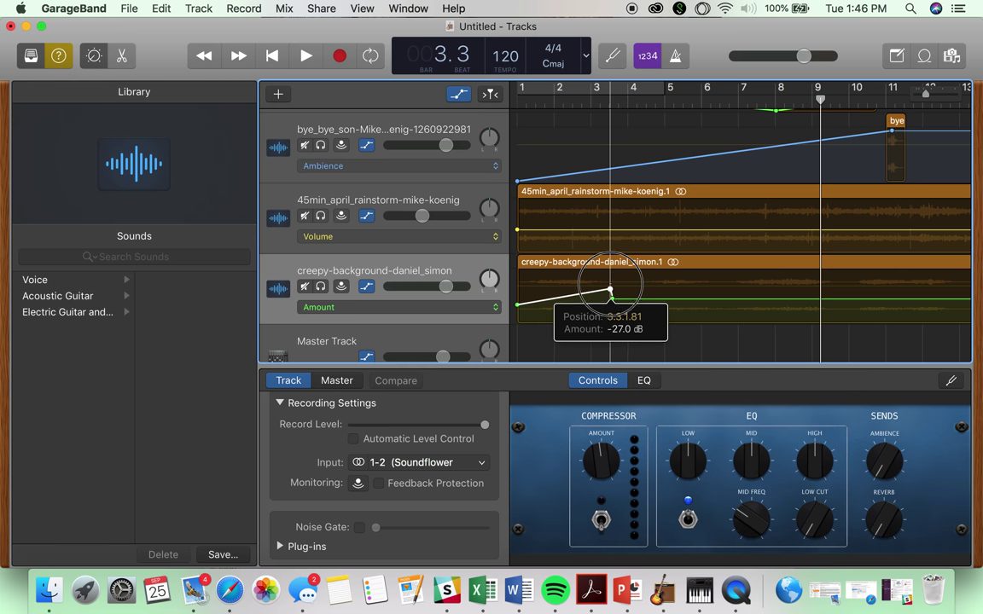
{"action": "left_click_drag", "start_coordinate": [610, 285], "coordinate": [611, 310]}
Step: Extend the Amount curve with a peak near bar 7, a dip from about bar 10 to 13, and a rise to about bar 23
{"action": "left_click_drag", "start_coordinate": [750, 311], "coordinate": [713, 315]}
{"action": "scroll", "coordinate": [783, 293], "scroll_direction": "right", "scroll_amount": 5}
{"action": "left_click", "coordinate": [809, 316]}
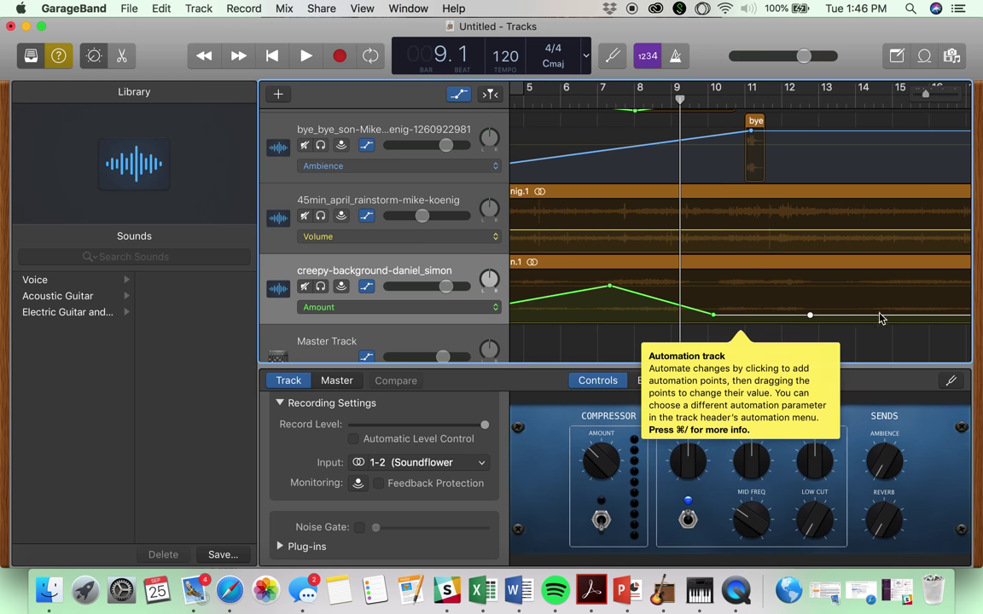
{"action": "scroll", "coordinate": [863, 318], "scroll_direction": "right", "scroll_amount": 10}
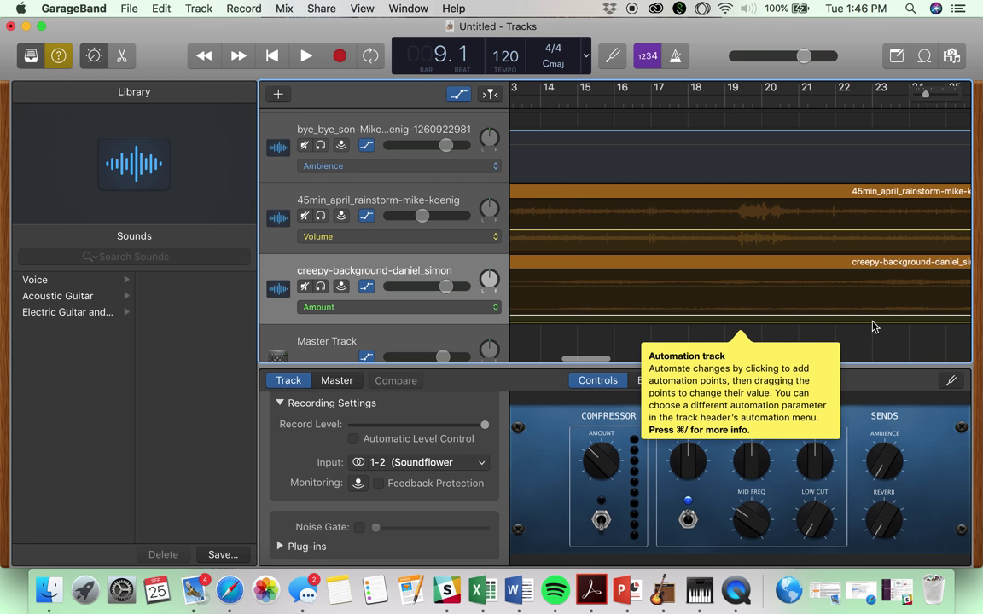
{"action": "left_click_drag", "start_coordinate": [871, 317], "coordinate": [872, 280]}
{"action": "scroll", "coordinate": [953, 292], "scroll_direction": "left", "scroll_amount": 10}
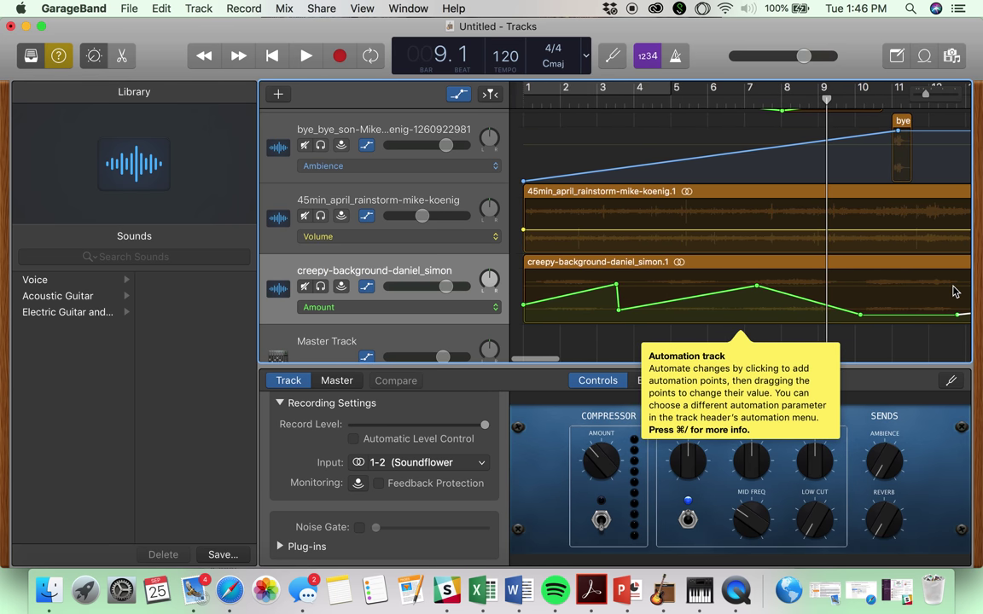
Step: Play the scene from bar 1 to about bar 11 with looping turned off to hear the creepy background
{"action": "left_click", "coordinate": [554, 87]}
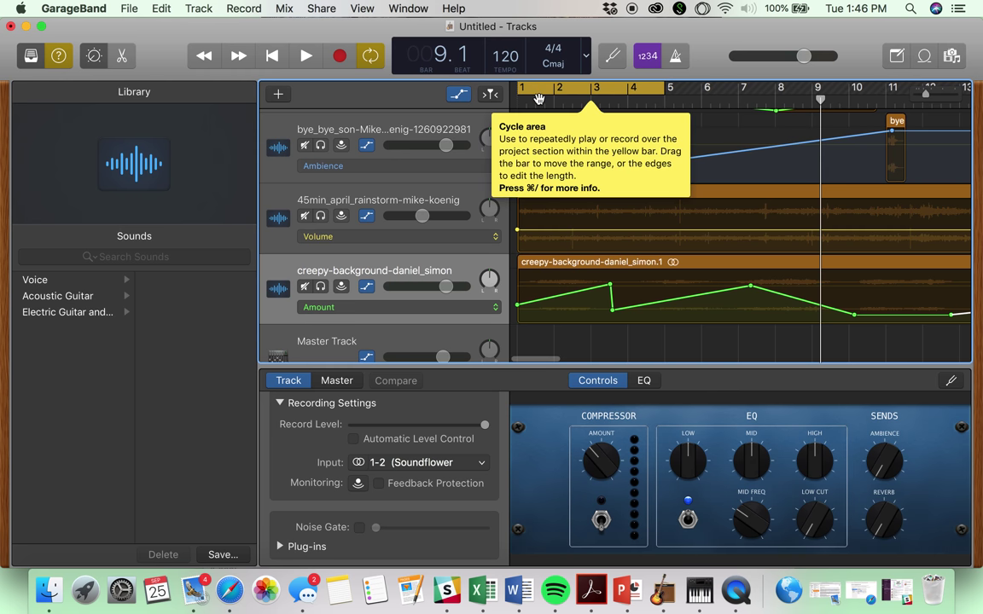
{"action": "left_click", "coordinate": [535, 102]}
{"action": "key", "text": "space"}
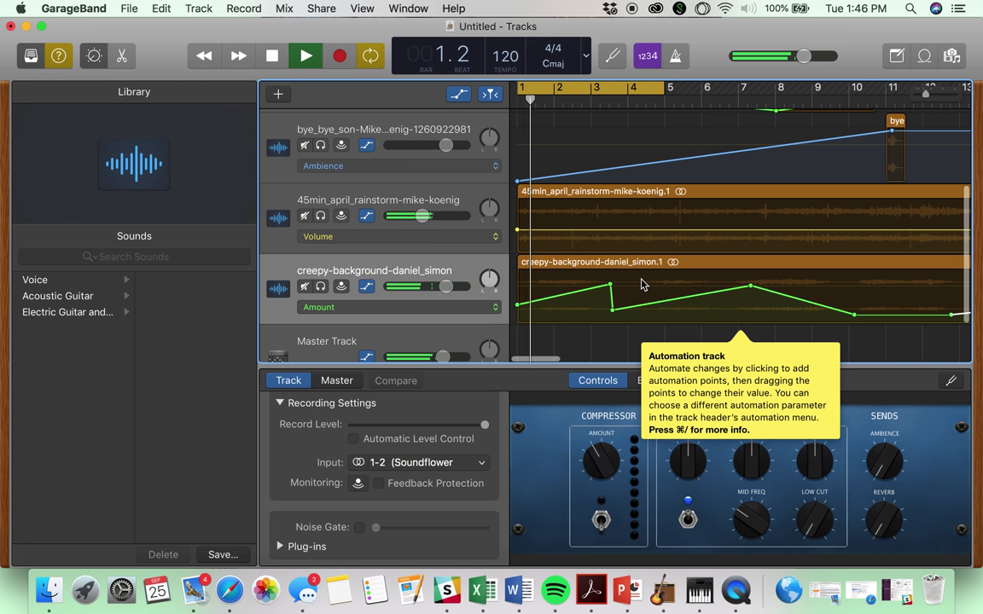
{"action": "left_click", "coordinate": [654, 87]}
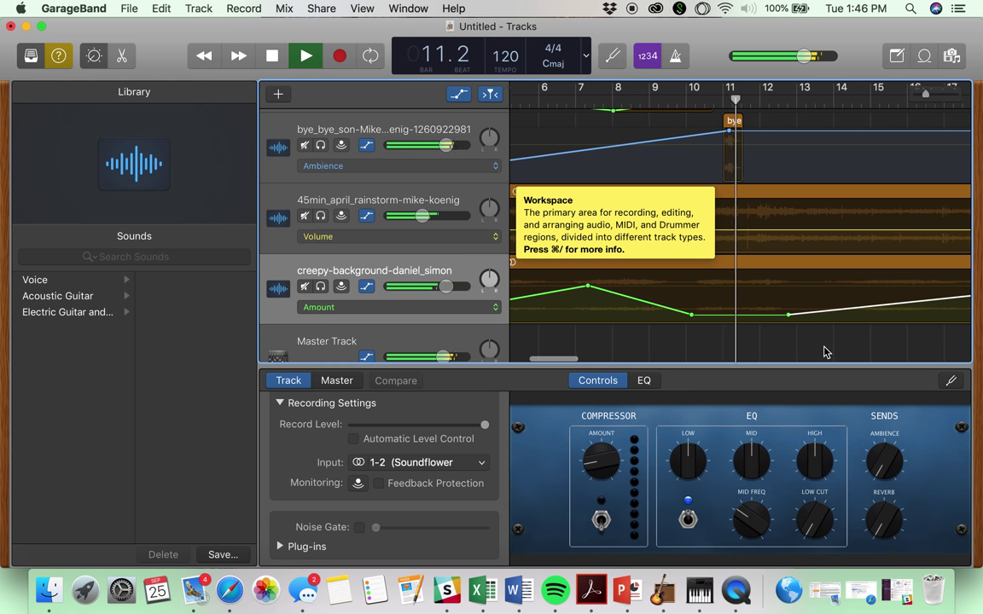
{"action": "key", "text": "space"}
Step: Automate the creepy-background track's volume to fade out by about bar 11 and rise again to about bar 16
{"action": "left_click", "coordinate": [494, 308]}
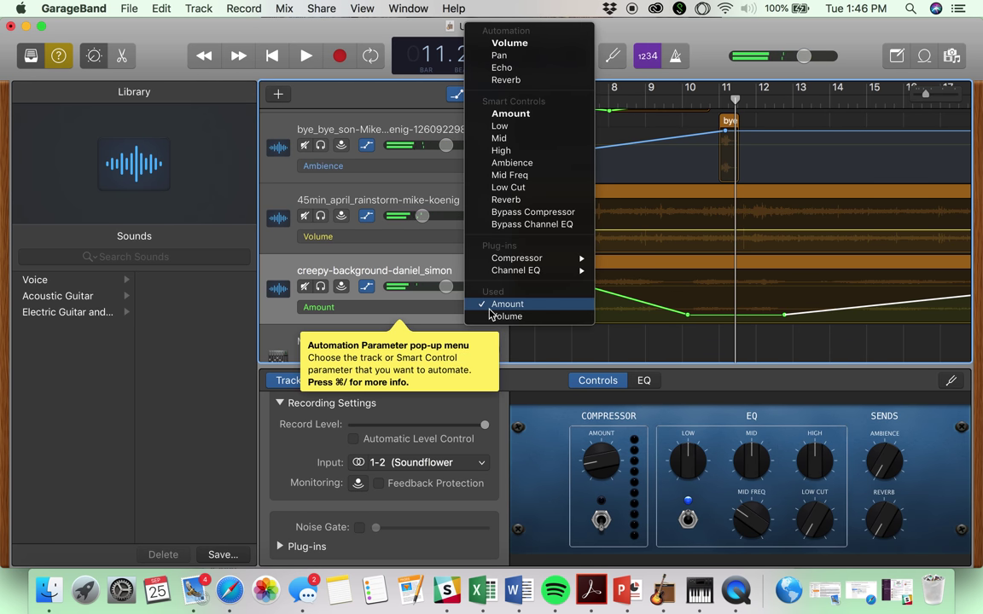
{"action": "left_click", "coordinate": [544, 41]}
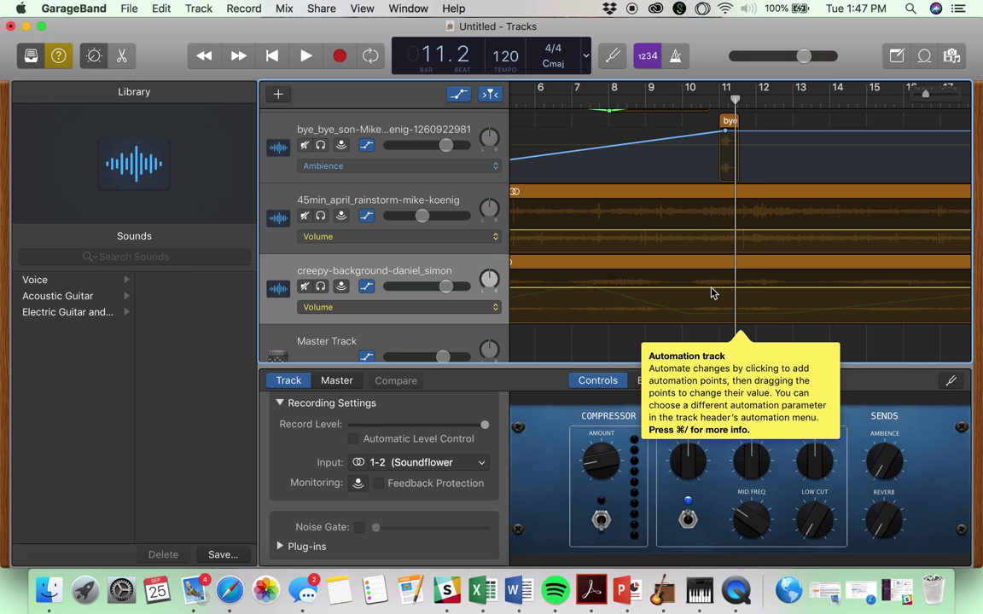
{"action": "left_click_drag", "start_coordinate": [717, 293], "coordinate": [717, 322]}
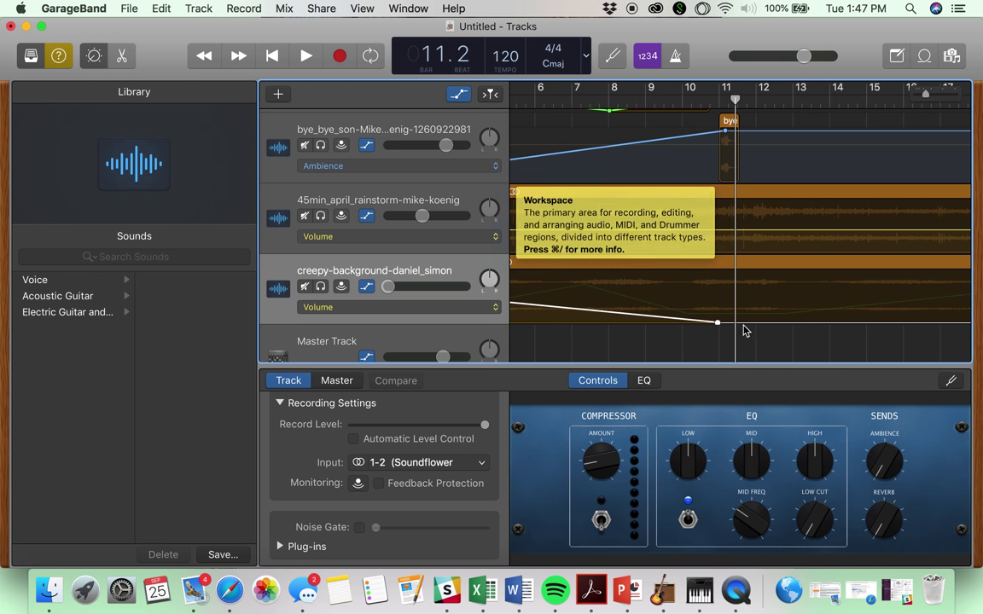
{"action": "left_click", "coordinate": [746, 320]}
{"action": "left_click_drag", "start_coordinate": [746, 320], "coordinate": [919, 281]}
Step: Play the scene from bar 11 to about bar 15 to hear the creepy background fade back in
{"action": "key", "text": "space"}
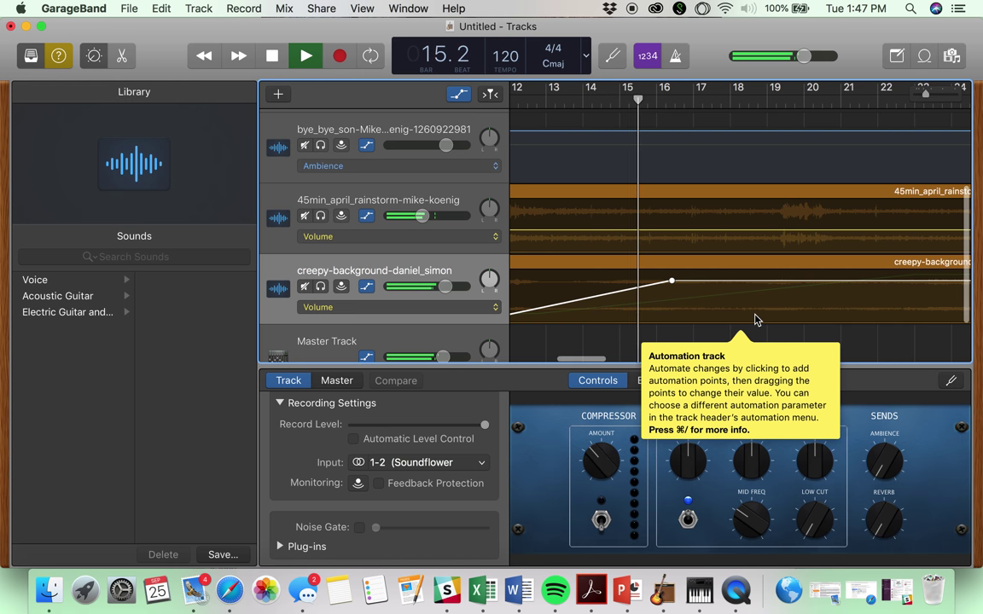
{"action": "key", "text": "space"}
{"action": "scroll", "coordinate": [754, 319], "scroll_direction": "left", "scroll_amount": 5}
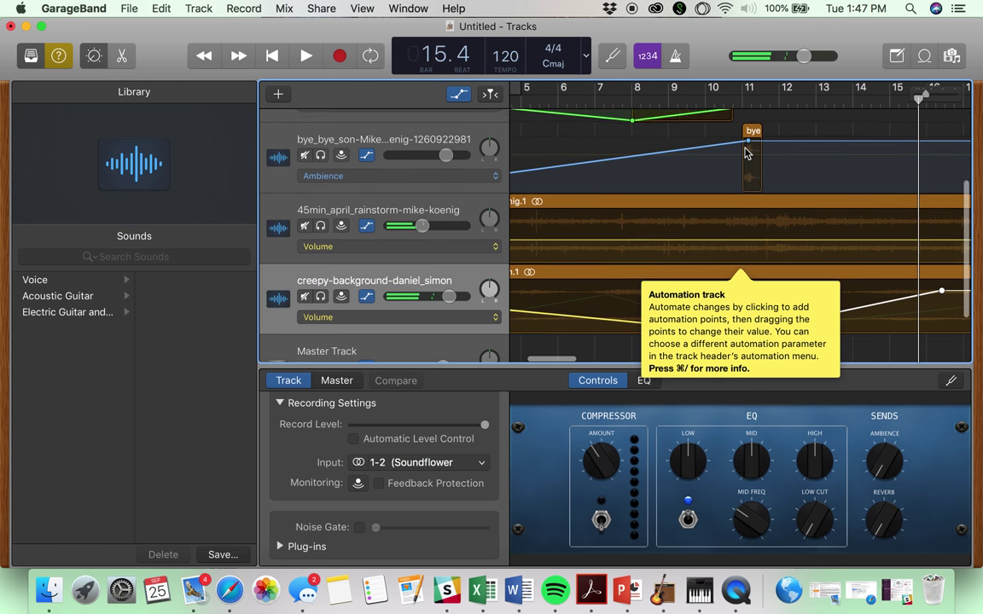
{"action": "scroll", "coordinate": [745, 152], "scroll_direction": "up", "scroll_amount": 3}
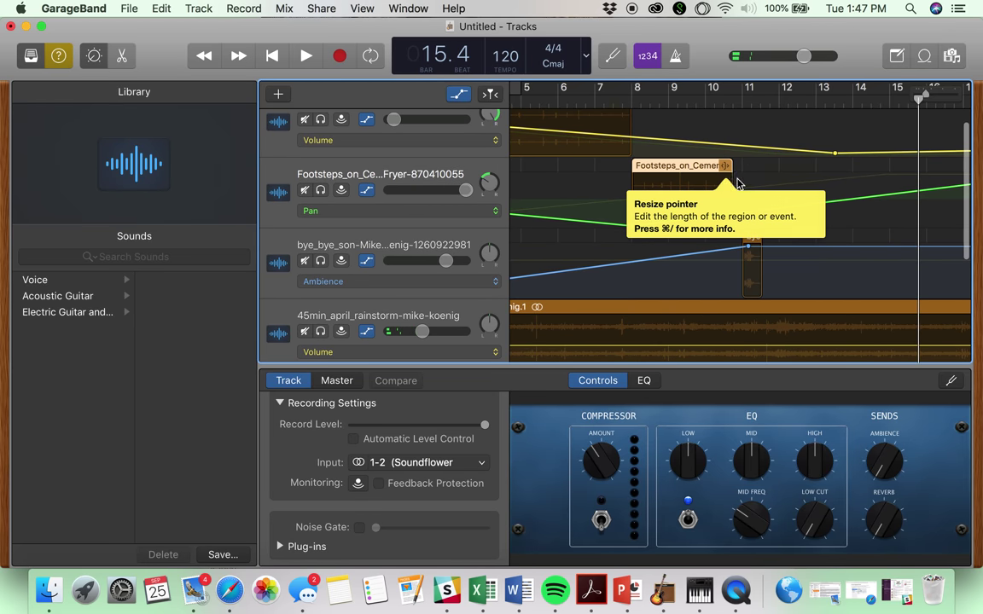
{"action": "right_click", "coordinate": [724, 188]}
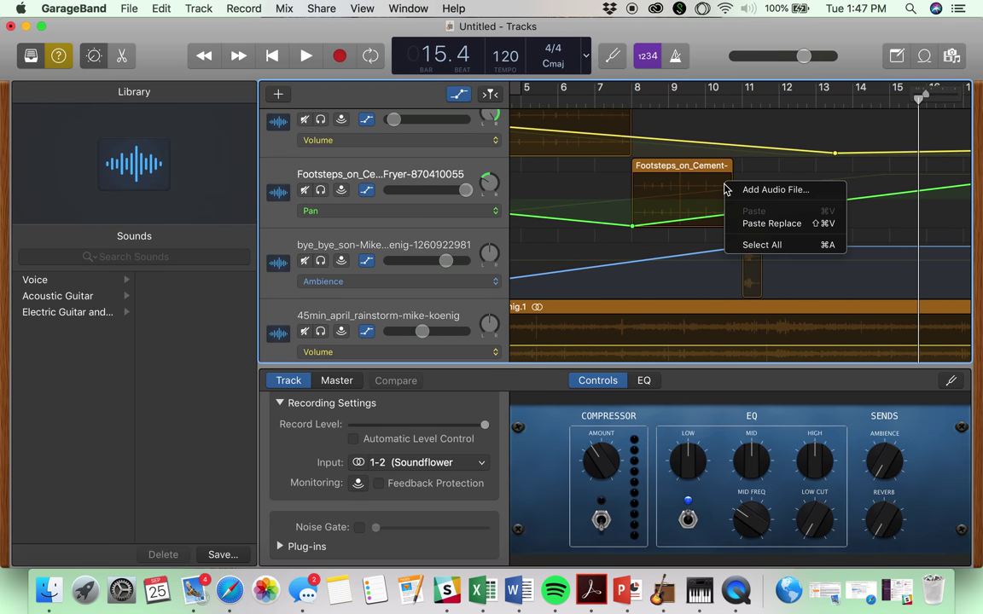
{"action": "left_click", "coordinate": [708, 202]}
{"action": "left_click", "coordinate": [718, 198]}
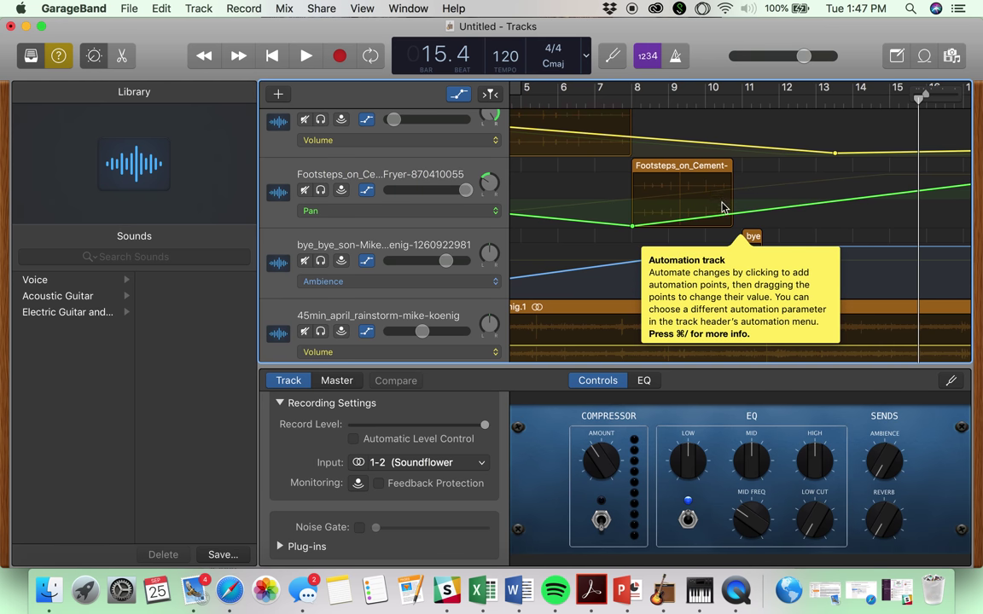
Step: Import the Footsteps_on_Cement clip from the horror_clips folder in Finder onto a new track, starting at the playhead just before bar 16
{"action": "scroll", "coordinate": [768, 244], "scroll_direction": "down", "scroll_amount": 4}
{"action": "scroll", "coordinate": [768, 244], "scroll_direction": "right", "scroll_amount": 5}
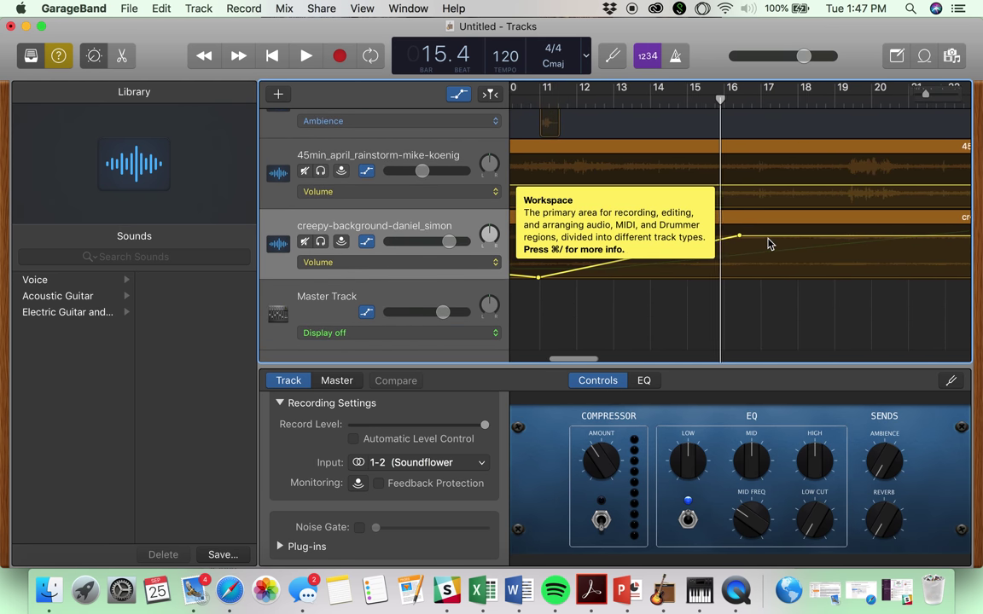
{"action": "scroll", "coordinate": [766, 264], "scroll_direction": "down", "scroll_amount": 1}
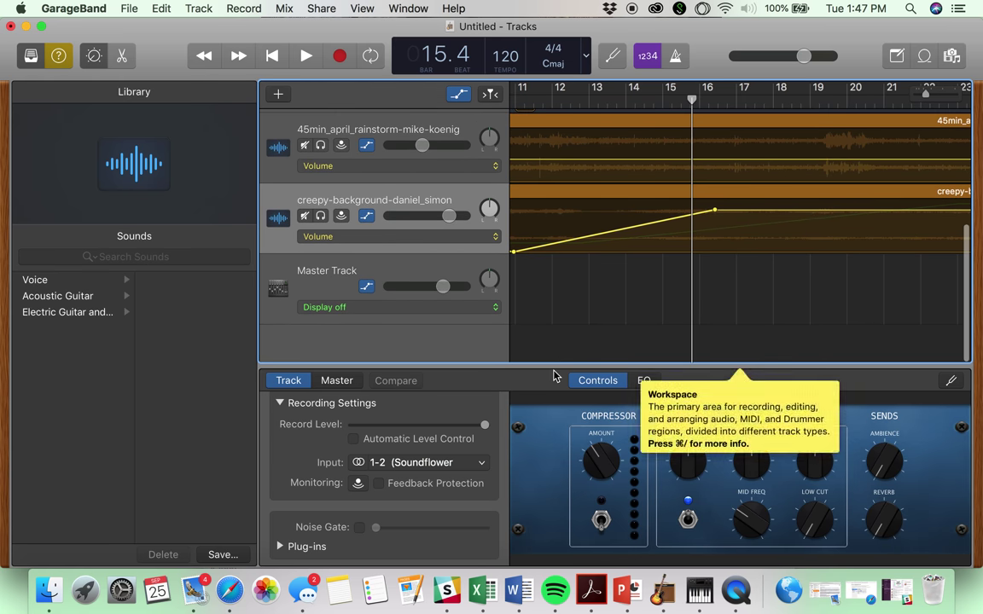
{"action": "left_click", "coordinate": [47, 592]}
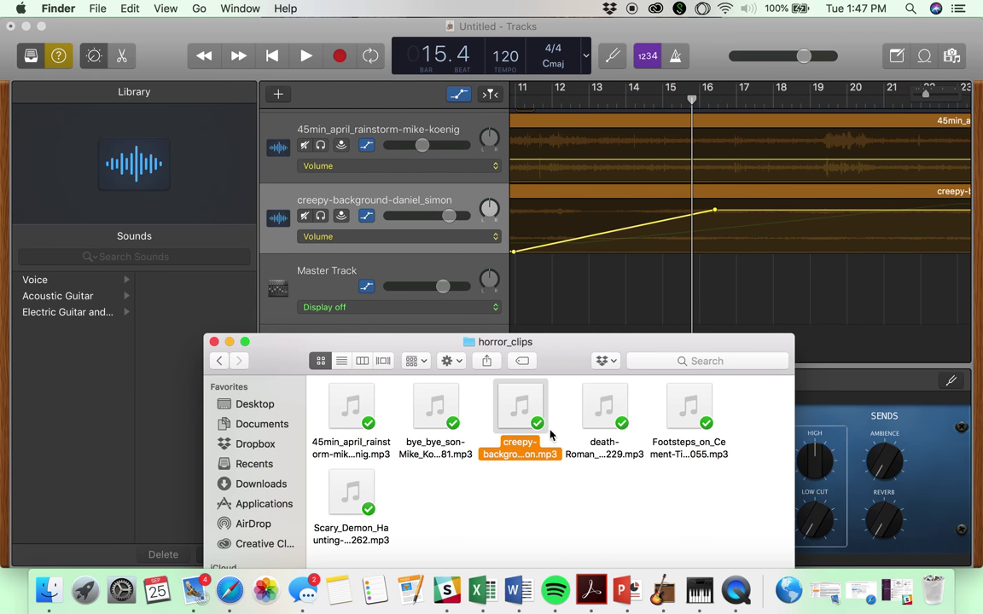
{"action": "left_click_drag", "start_coordinate": [672, 420], "coordinate": [815, 311]}
{"action": "scroll", "coordinate": [819, 298], "scroll_direction": "right", "scroll_amount": 5}
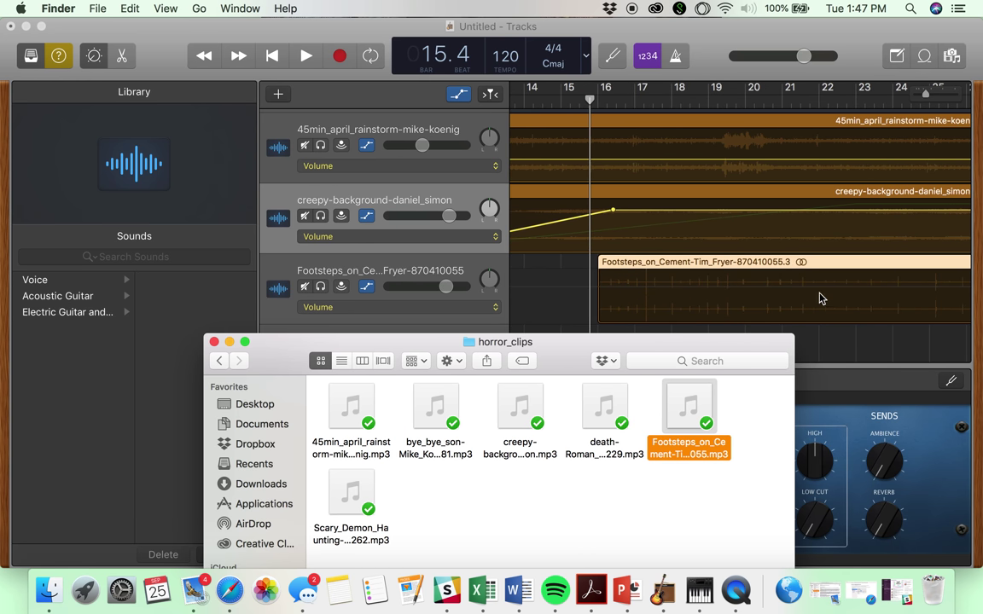
{"action": "left_click_drag", "start_coordinate": [831, 269], "coordinate": [807, 268]}
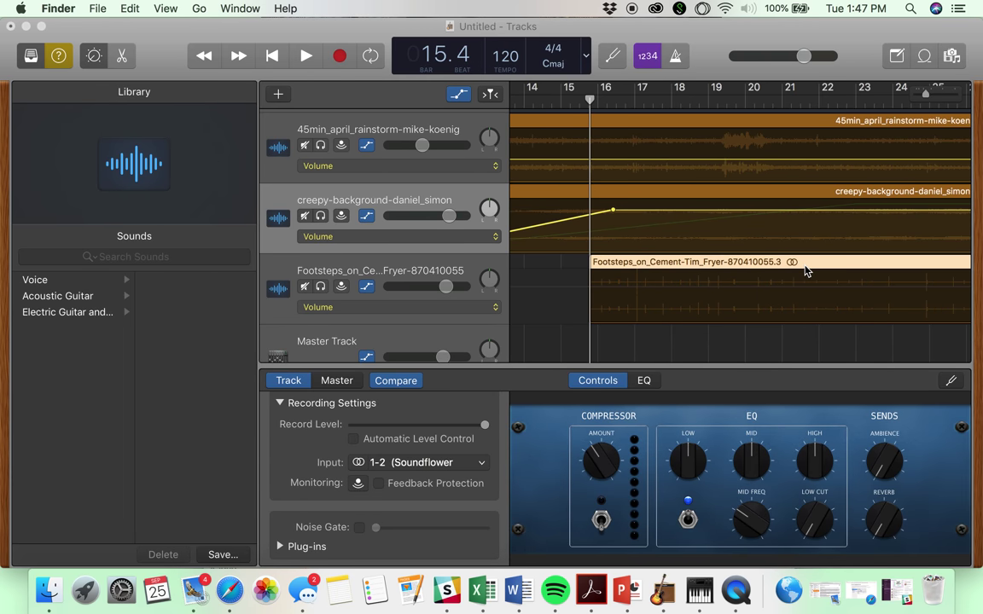
Step: Automate Reverb on the new footsteps track, rising to about bar 17.5, and play the scene to about bar 18
{"action": "left_click", "coordinate": [394, 307]}
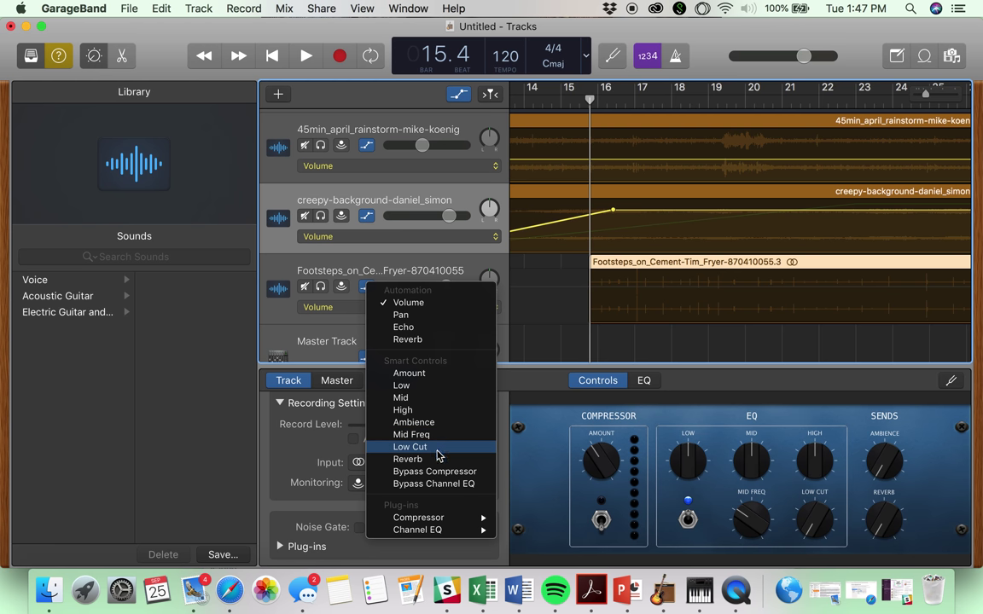
{"action": "key", "text": "Escape"}
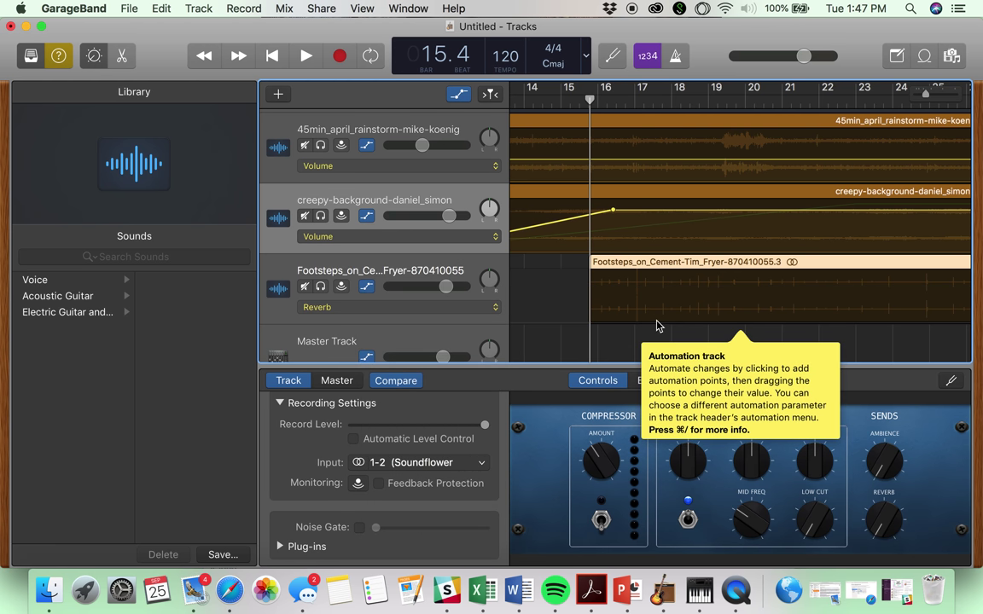
{"action": "left_click", "coordinate": [661, 312]}
{"action": "left_click_drag", "start_coordinate": [663, 310], "coordinate": [661, 285]}
{"action": "mouse_move", "coordinate": [574, 316]}
{"action": "key", "text": "space"}
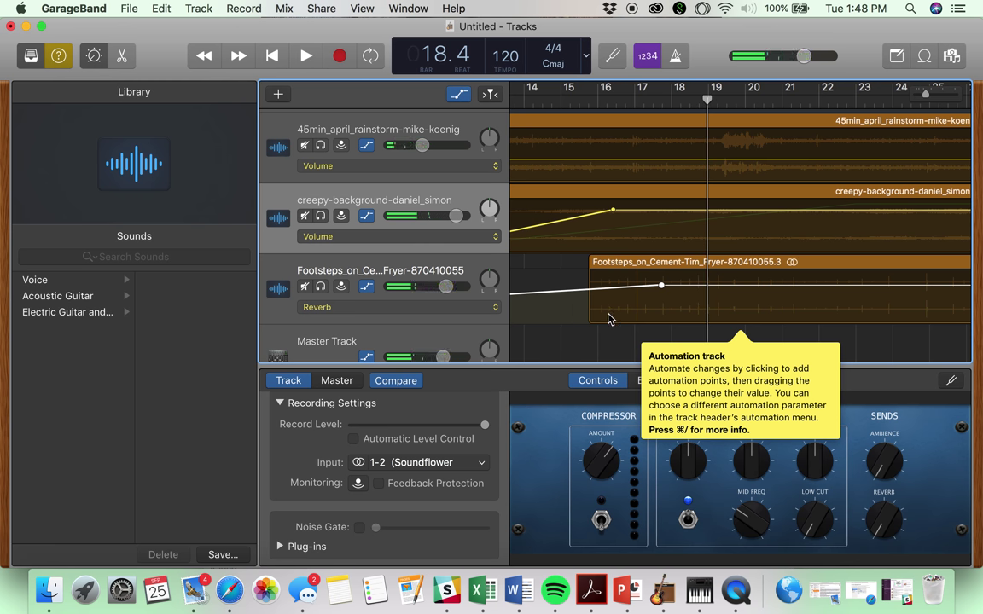
Step: Automate the new footsteps track's volume from silence at the clip's start to loud at its end near bar 28
{"action": "left_click", "coordinate": [463, 308]}
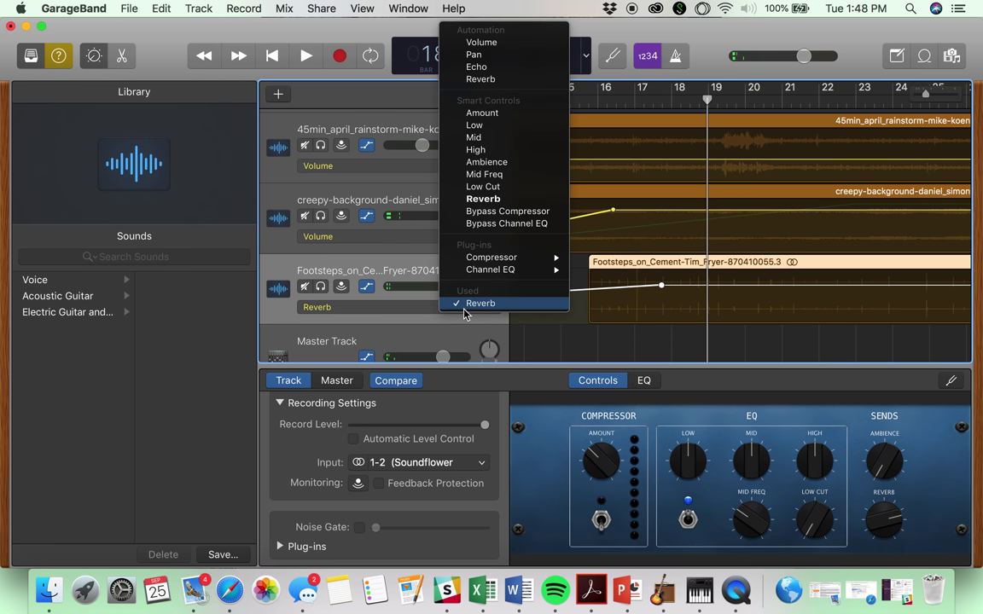
{"action": "left_click", "coordinate": [507, 42]}
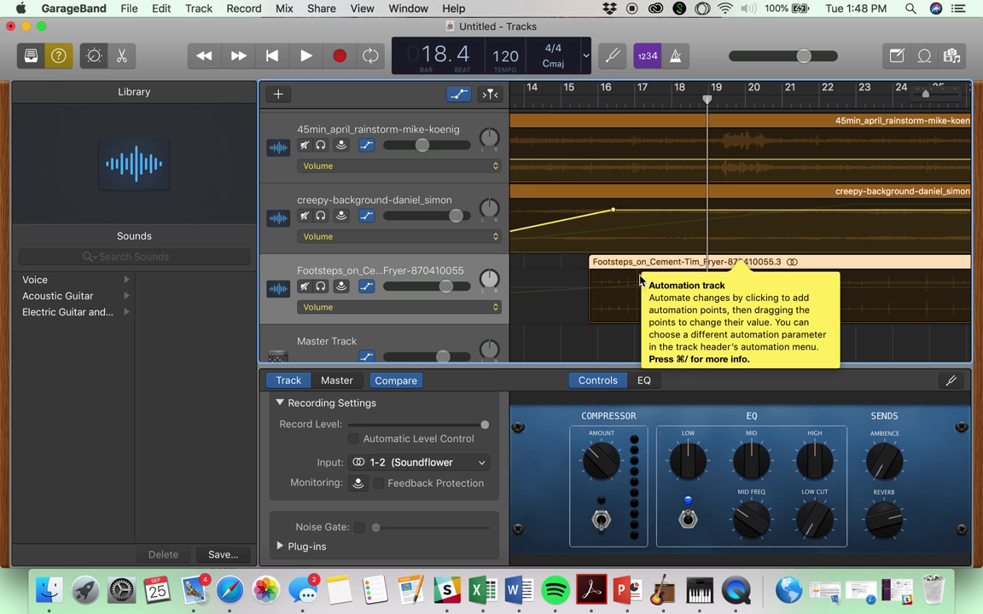
{"action": "left_click", "coordinate": [642, 301]}
{"action": "left_click_drag", "start_coordinate": [641, 301], "coordinate": [588, 325]}
{"action": "scroll", "coordinate": [625, 329], "scroll_direction": "right", "scroll_amount": 10}
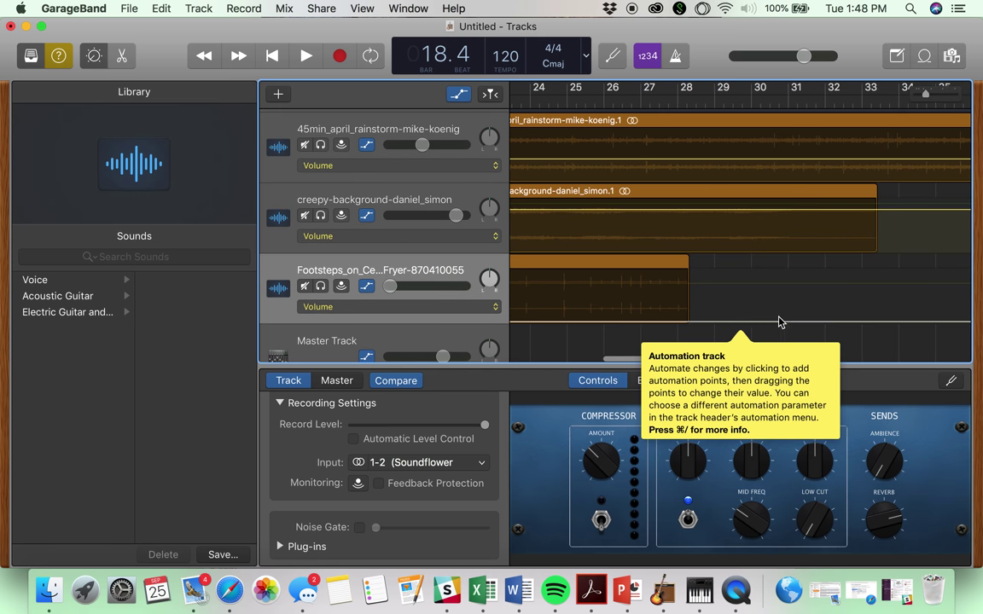
{"action": "left_click", "coordinate": [689, 324]}
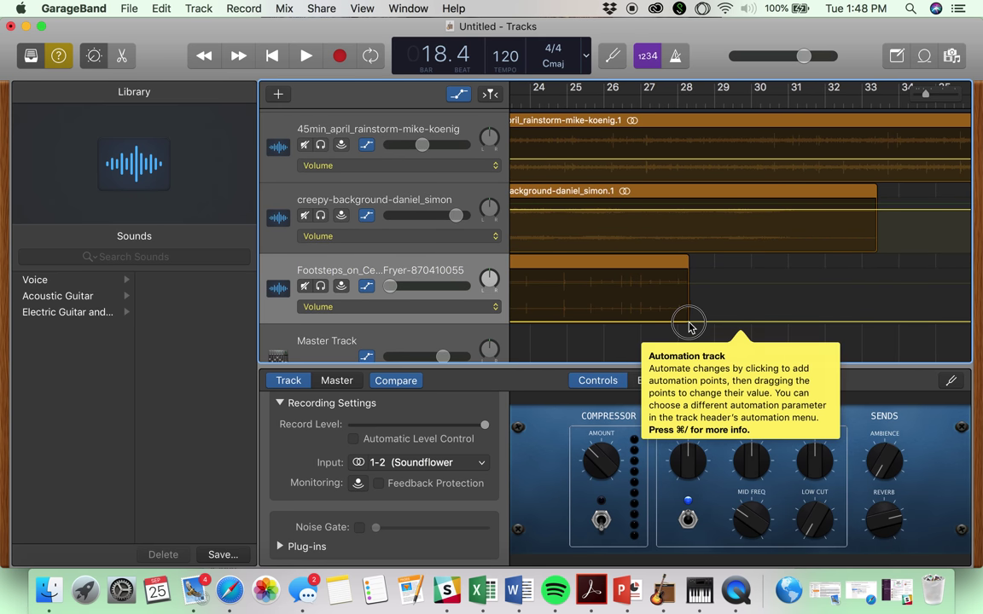
{"action": "left_click_drag", "start_coordinate": [688, 324], "coordinate": [688, 271]}
Step: While playing the scene, add volume points at about bars 19 and 20 and raise them so the footsteps get loud sooner
{"action": "key", "text": "space"}
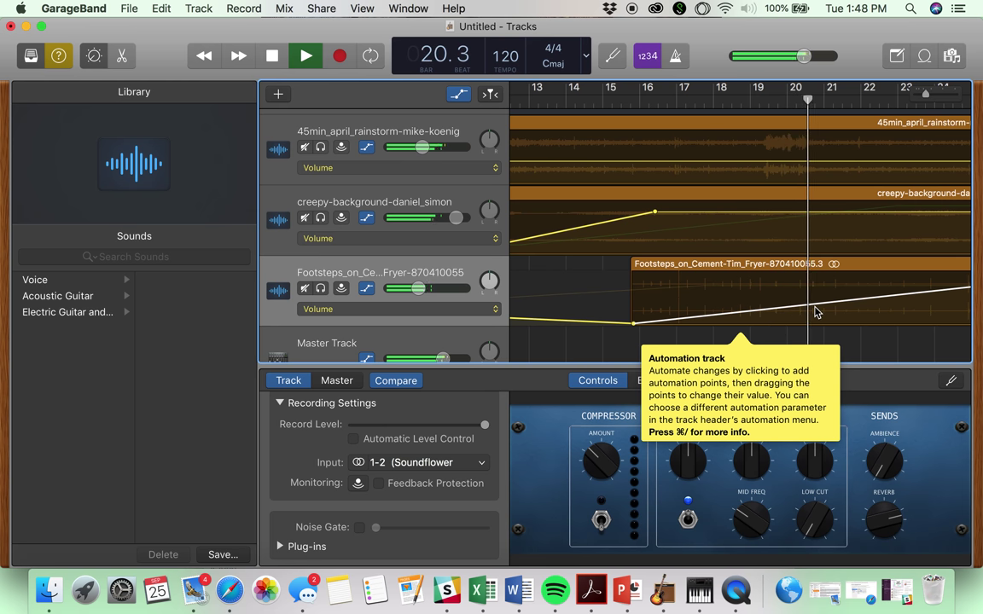
{"action": "left_click", "coordinate": [771, 310]}
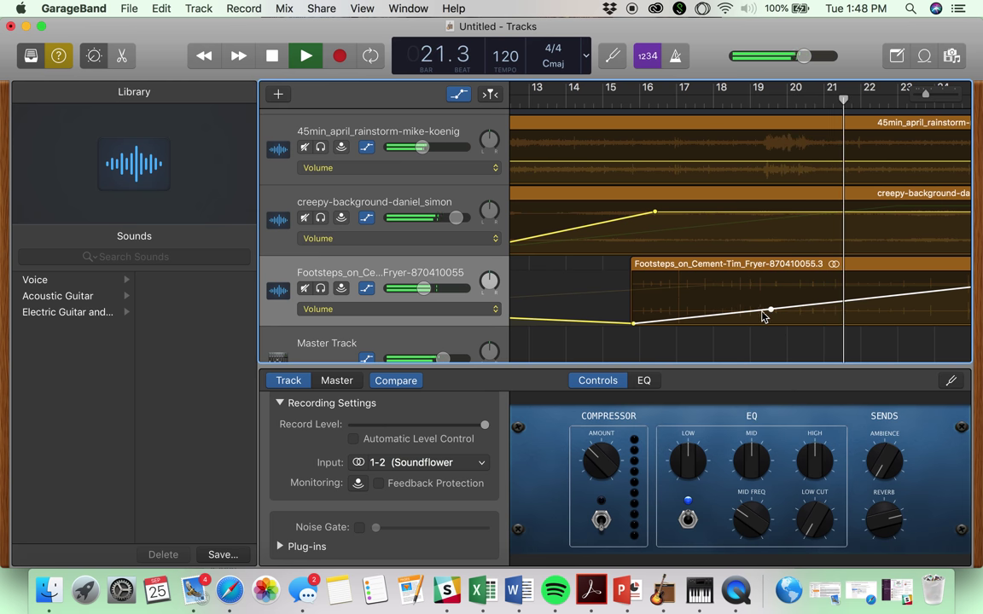
{"action": "left_click", "coordinate": [743, 314]}
{"action": "left_click_drag", "start_coordinate": [743, 314], "coordinate": [792, 279]}
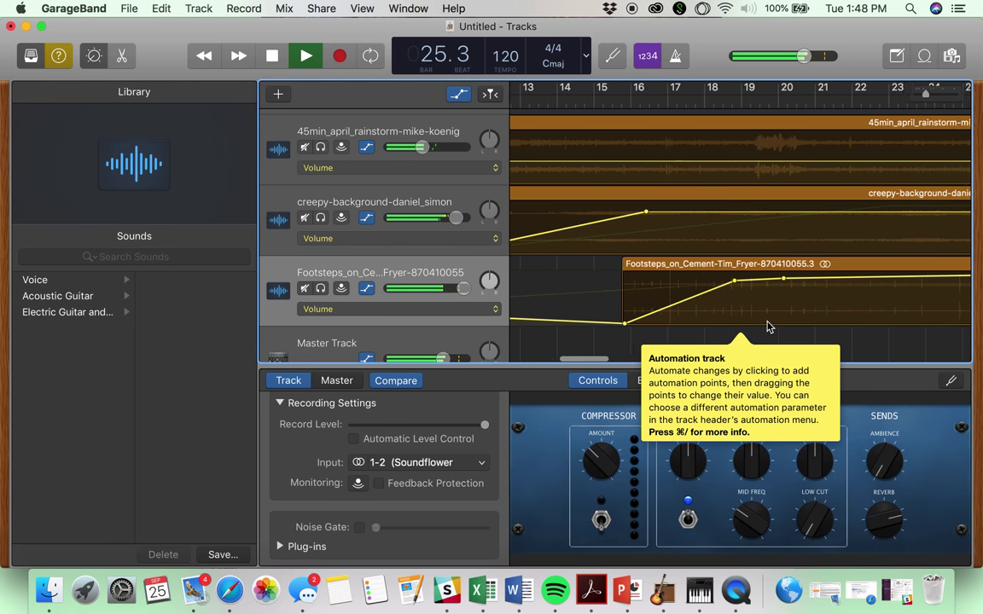
{"action": "scroll", "coordinate": [766, 327], "scroll_direction": "right", "scroll_amount": 5}
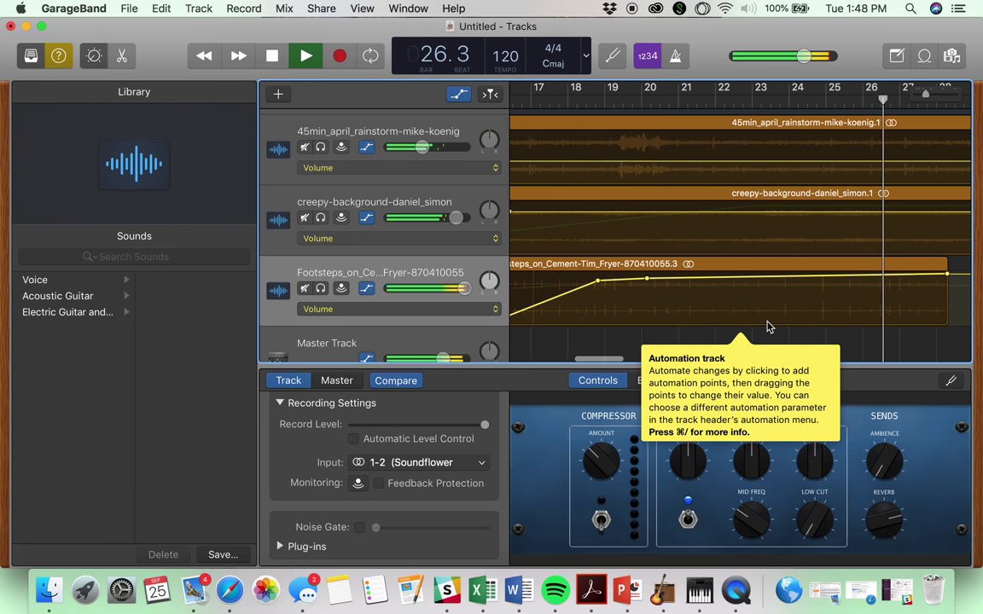
Step: Stop playback and import the Scary_Demon_Haunting clip from the horror_clips folder in Finder onto a new track, starting at about bar 27.5
{"action": "scroll", "coordinate": [766, 327], "scroll_direction": "right", "scroll_amount": 2}
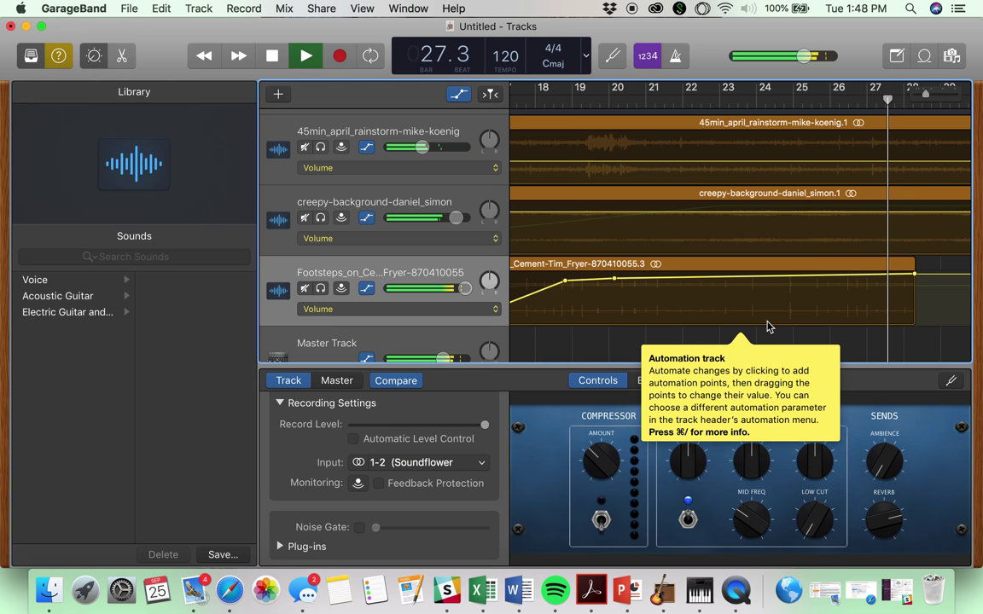
{"action": "key", "text": "space"}
{"action": "scroll", "coordinate": [768, 330], "scroll_direction": "down", "scroll_amount": 2}
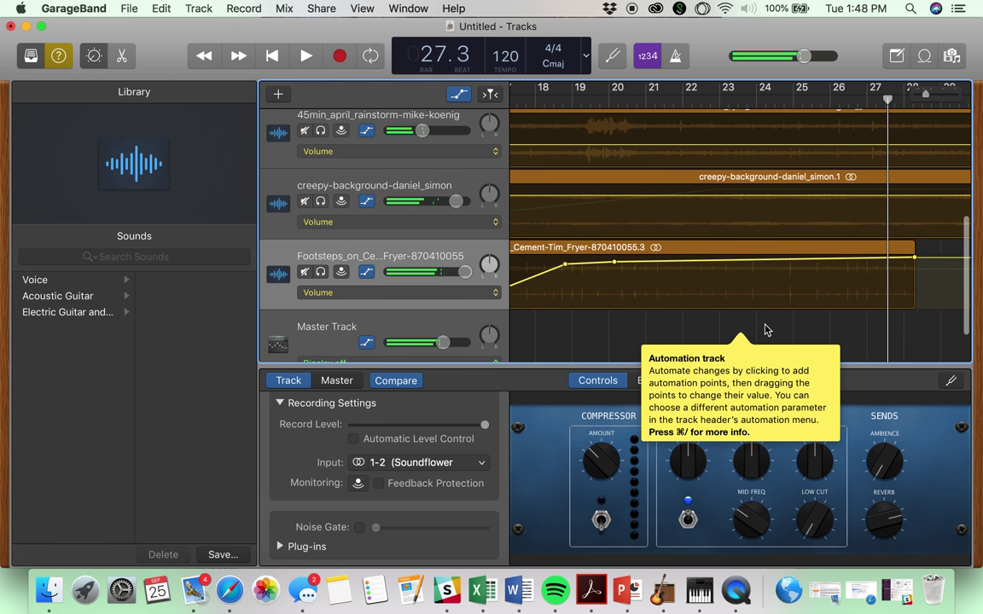
{"action": "left_click", "coordinate": [40, 601]}
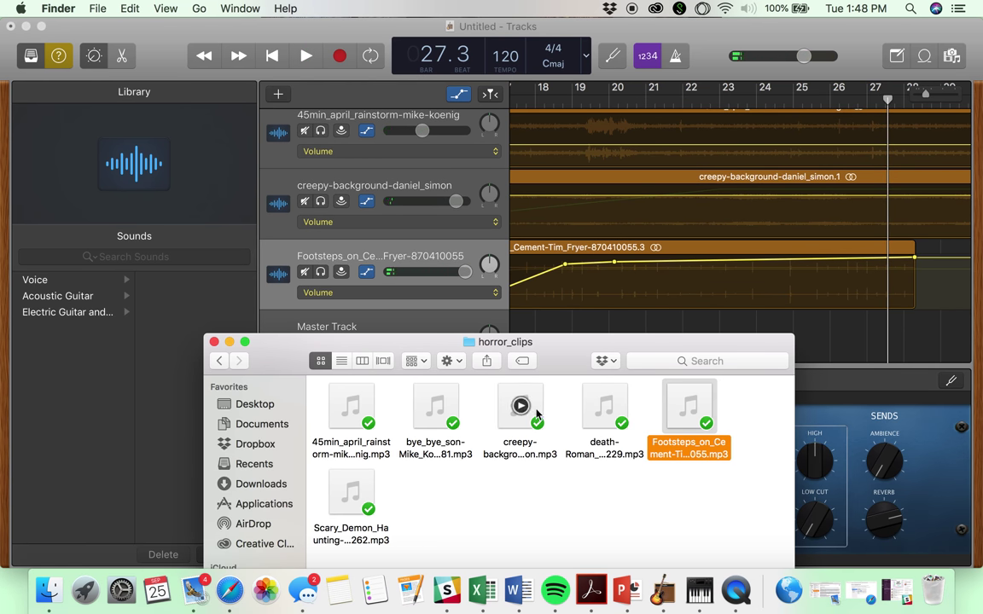
{"action": "left_click_drag", "start_coordinate": [352, 492], "coordinate": [891, 334]}
{"action": "scroll", "coordinate": [892, 337], "scroll_direction": "right", "scroll_amount": 5}
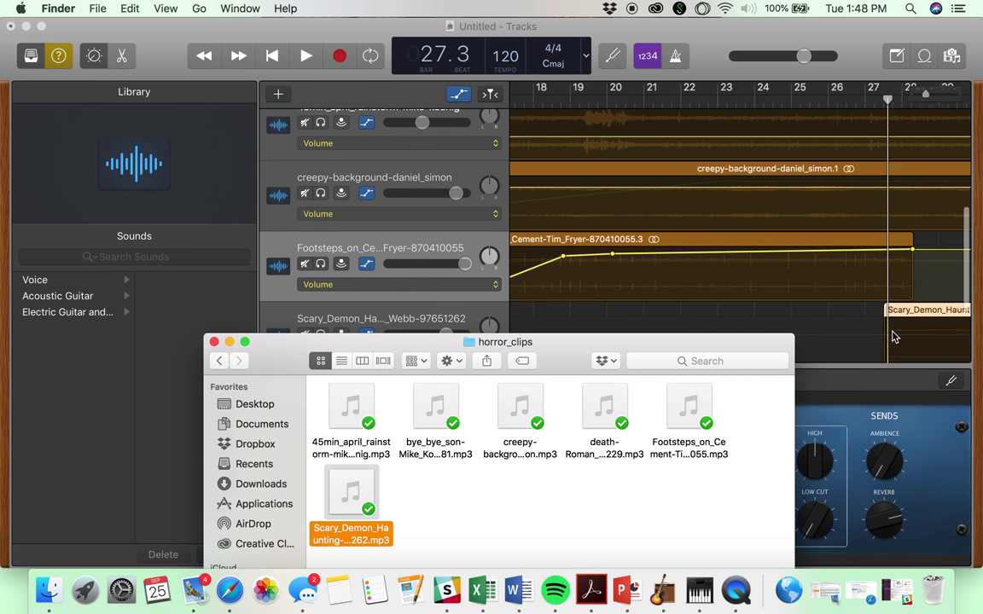
{"action": "scroll", "coordinate": [893, 337], "scroll_direction": "down", "scroll_amount": 3}
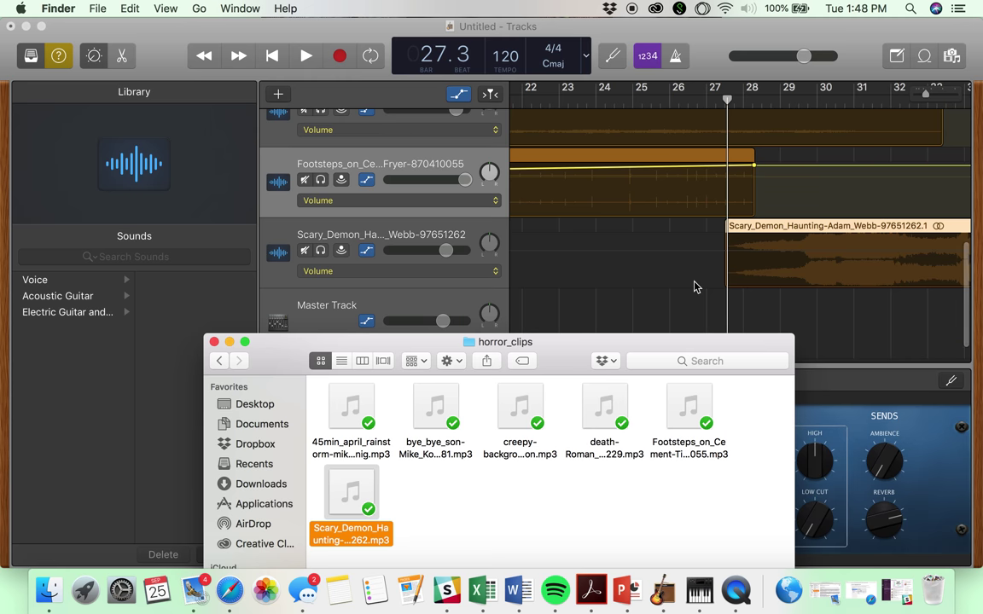
{"action": "key", "text": "space"}
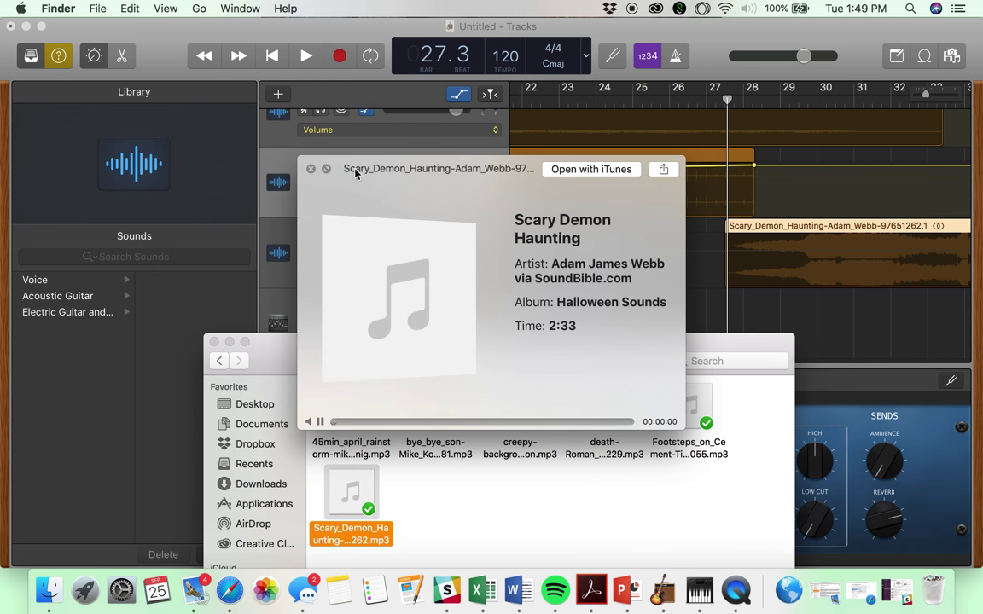
{"action": "left_click", "coordinate": [310, 169]}
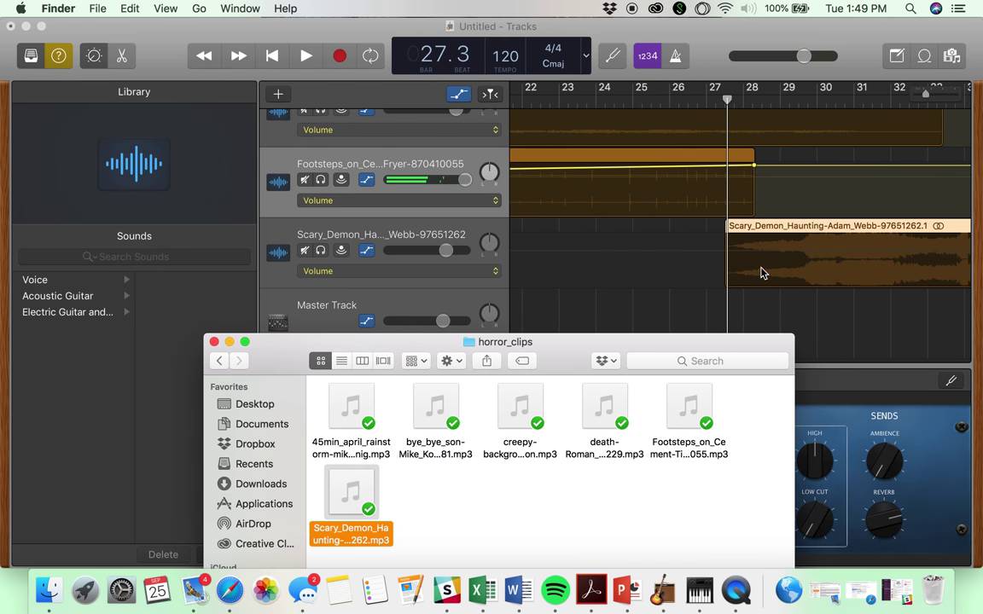
Step: Play the scene, add a volume point to the Scary_Demon_Haunting track near bar 28, and move its clip to start at about bar 21
{"action": "left_click", "coordinate": [762, 273]}
{"action": "key", "text": "space"}
{"action": "left_click", "coordinate": [733, 250]}
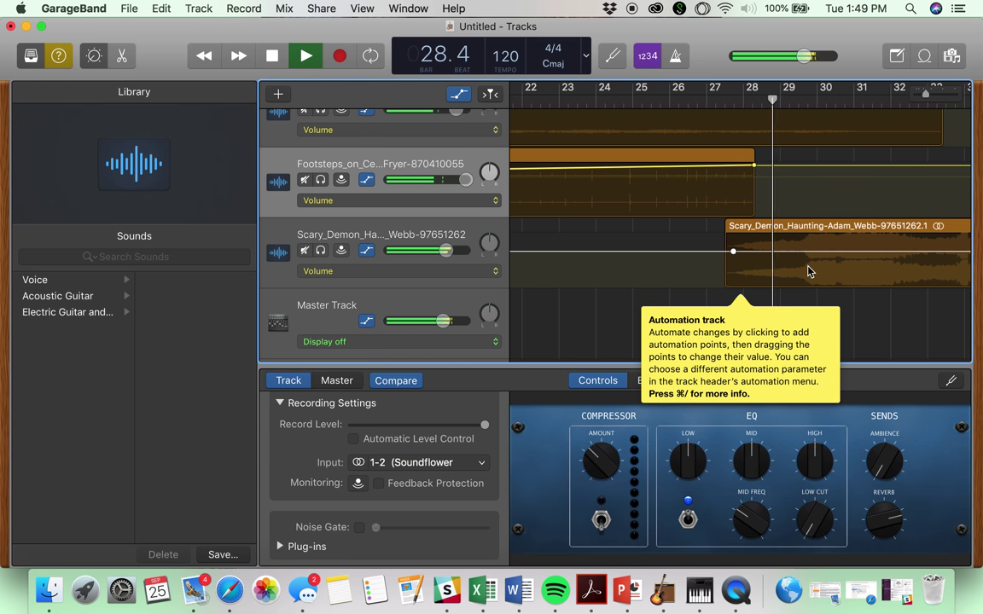
{"action": "left_click_drag", "start_coordinate": [787, 241], "coordinate": [554, 246]}
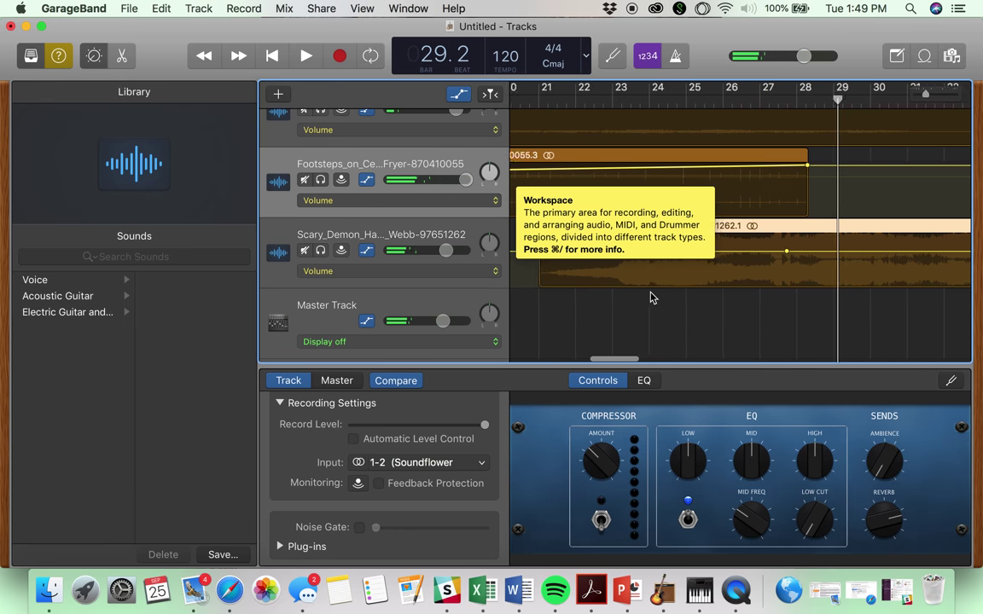
{"action": "scroll", "coordinate": [649, 296], "scroll_direction": "left", "scroll_amount": 5}
Step: Automate the Scary_Demon_Haunting track's volume to fade in from near silence at about bar 22 to a medium level at about bar 31
{"action": "left_click", "coordinate": [412, 271]}
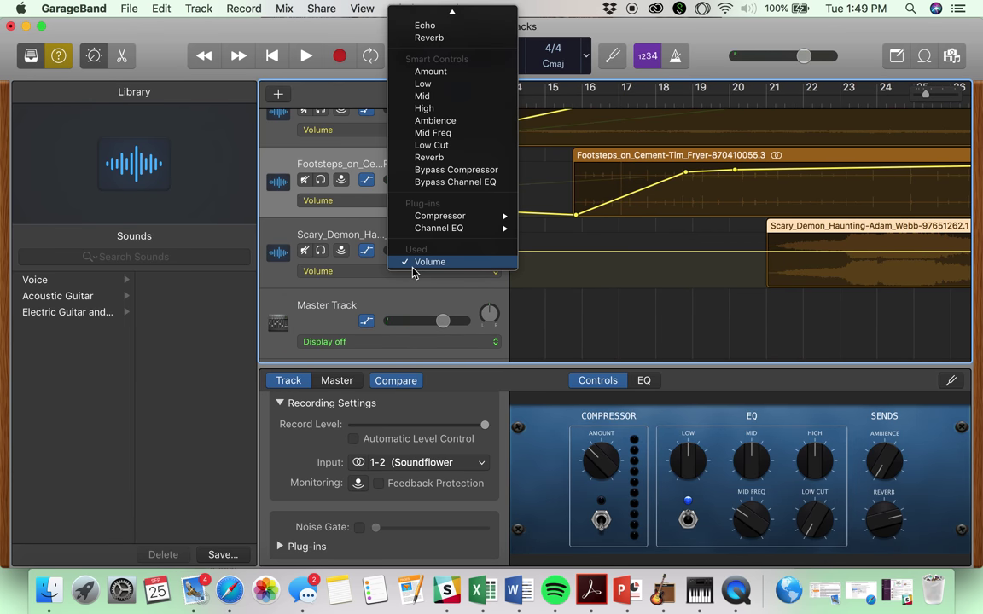
{"action": "left_click", "coordinate": [317, 271]}
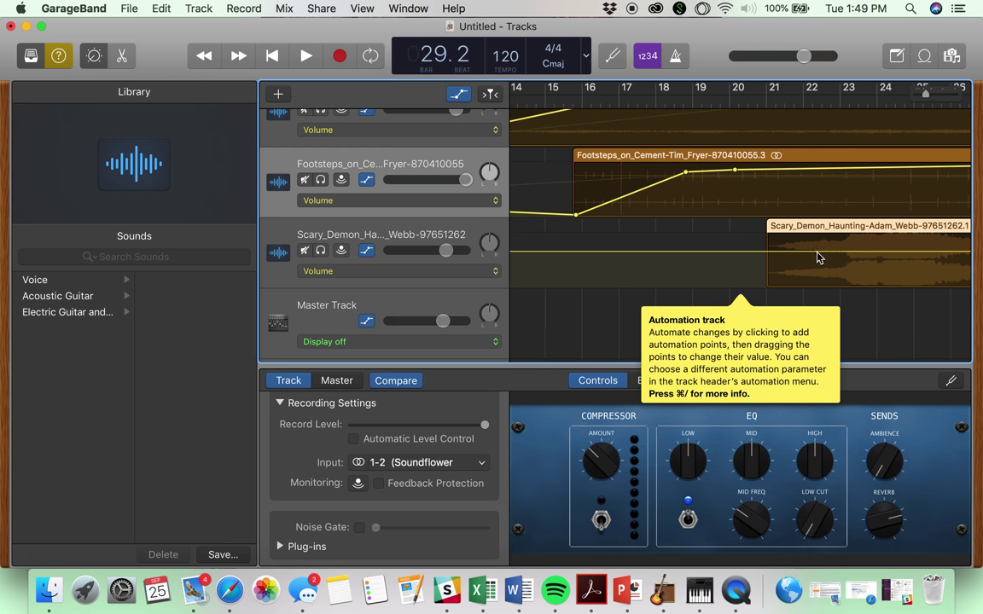
{"action": "left_click_drag", "start_coordinate": [812, 251], "coordinate": [812, 283]}
{"action": "scroll", "coordinate": [893, 324], "scroll_direction": "right", "scroll_amount": 10}
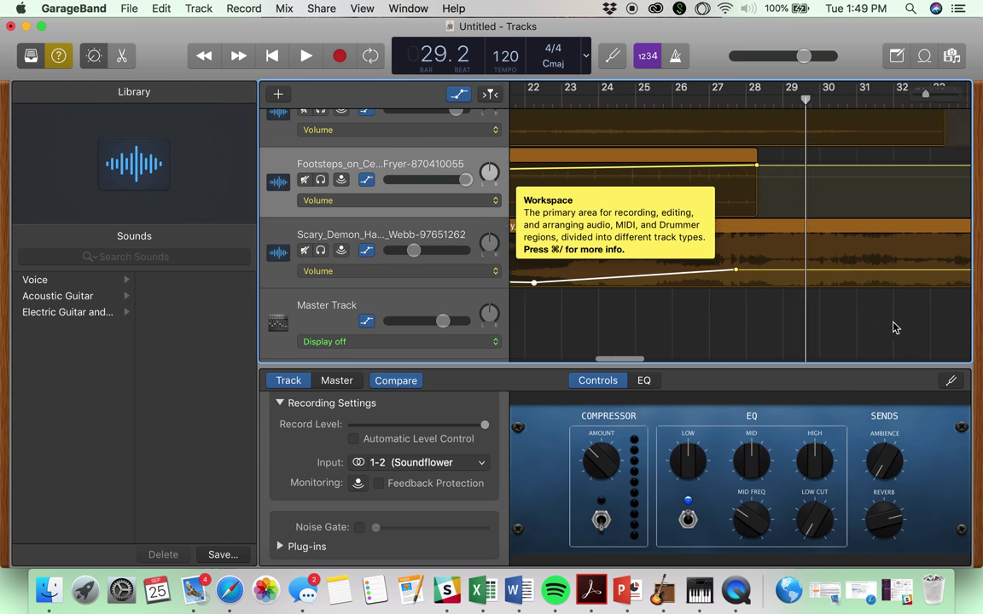
{"action": "left_click_drag", "start_coordinate": [797, 270], "coordinate": [802, 253]}
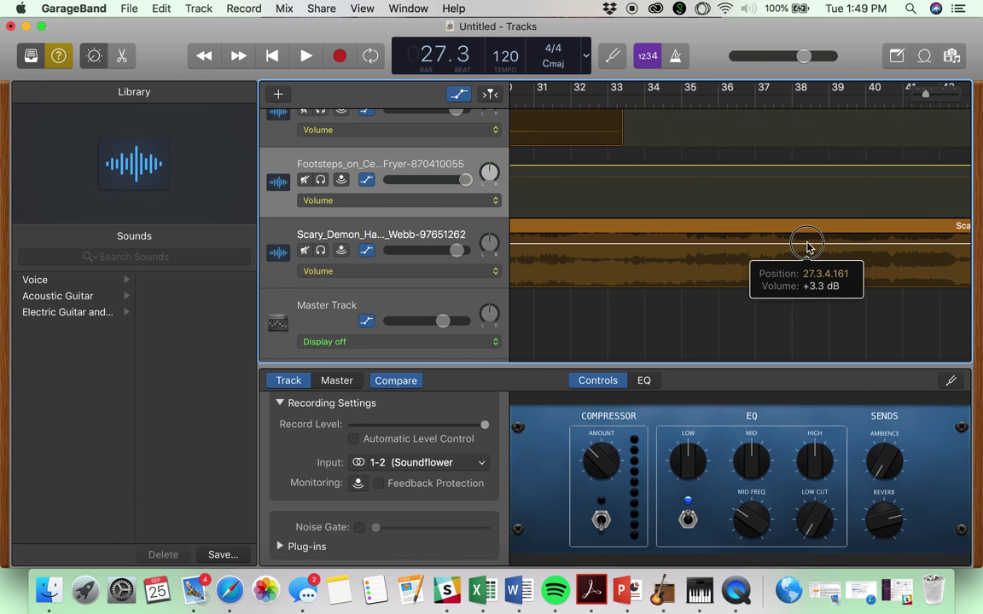
{"action": "left_click_drag", "start_coordinate": [806, 245], "coordinate": [811, 254]}
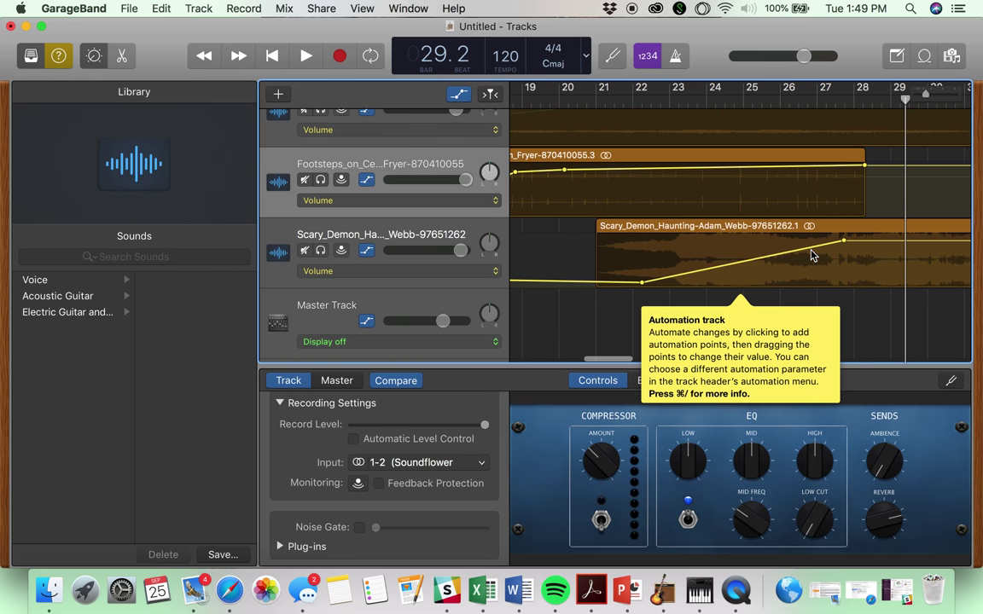
{"action": "left_click", "coordinate": [841, 242]}
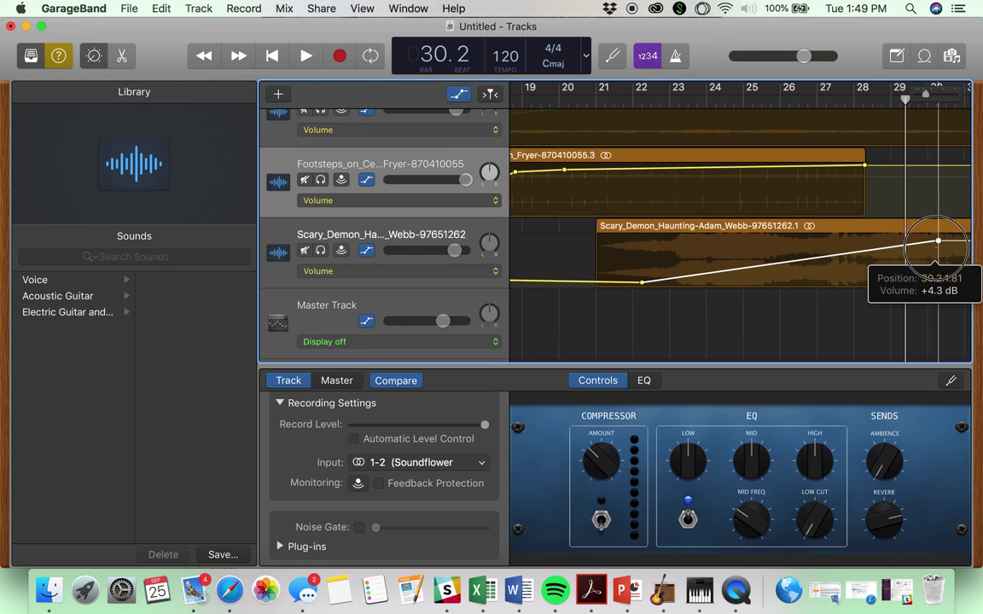
{"action": "left_click_drag", "start_coordinate": [957, 253], "coordinate": [956, 254]}
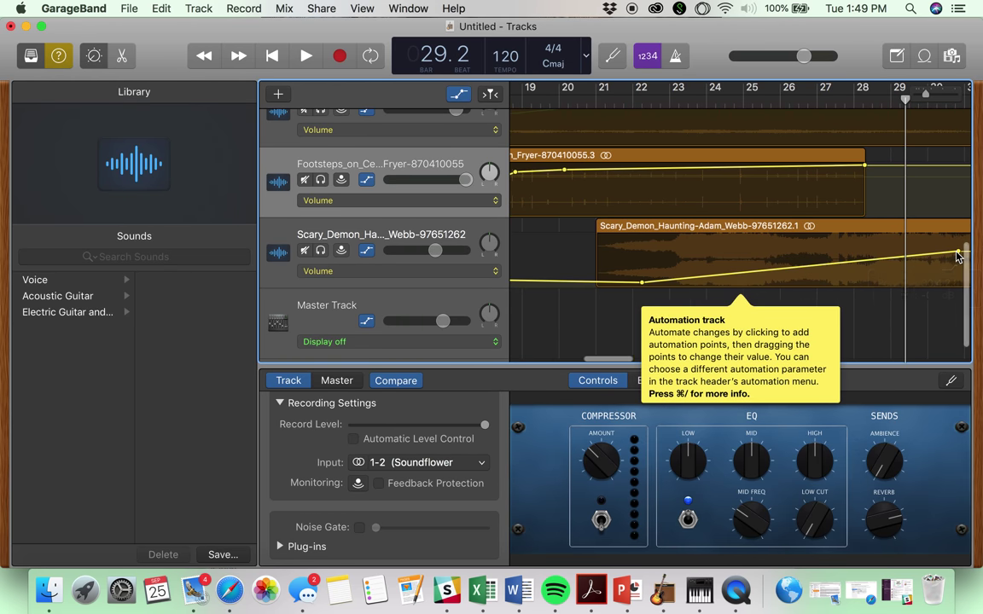
Step: Play the scene through the Scary_Demon_Haunting fade-in and stop at about bar 37.5
{"action": "scroll", "coordinate": [957, 254], "scroll_direction": "right", "scroll_amount": 5}
{"action": "scroll", "coordinate": [631, 267], "scroll_direction": "left", "scroll_amount": 10}
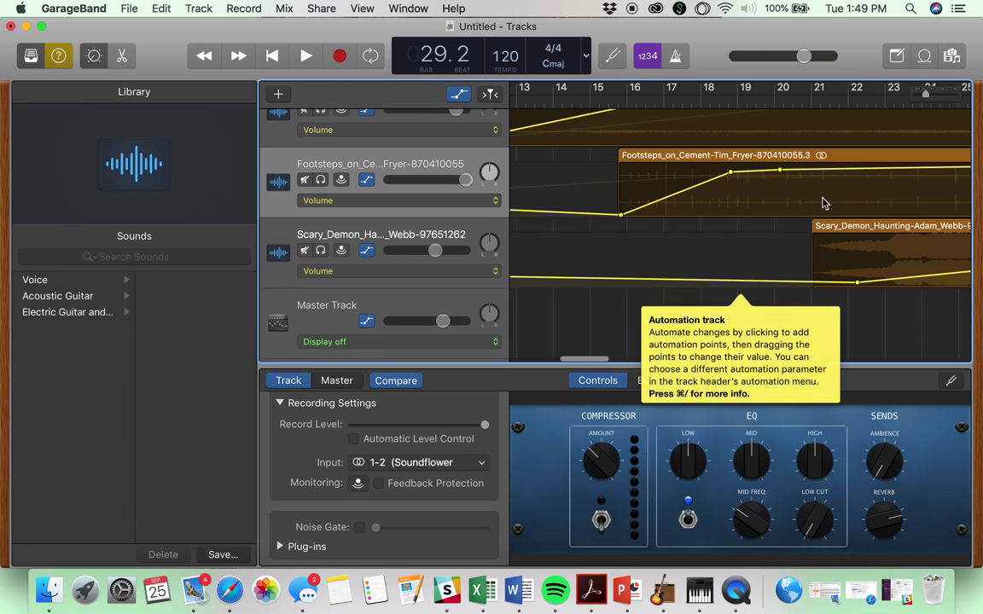
{"action": "key", "text": "space"}
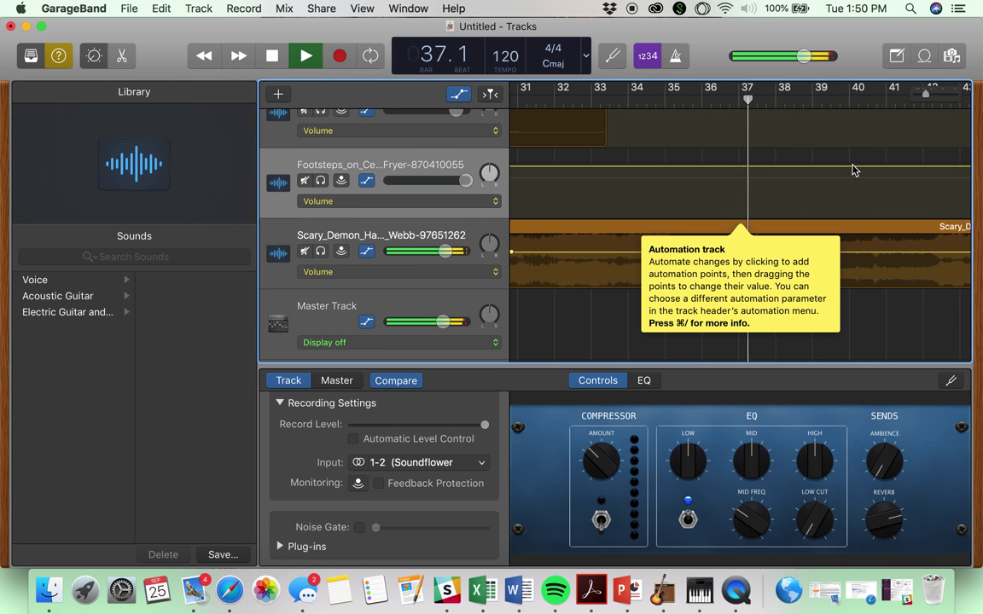
{"action": "key", "text": "space"}
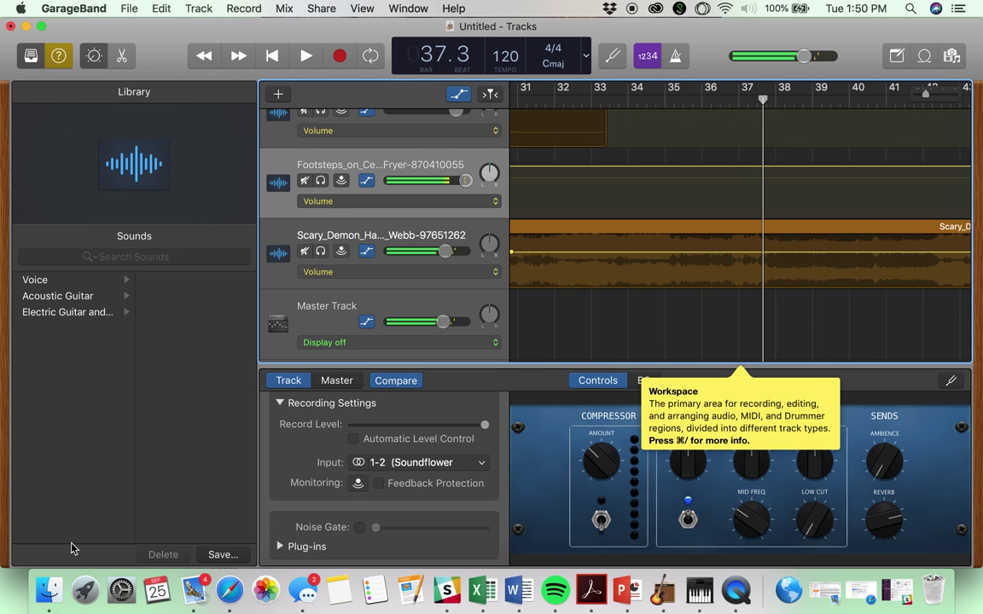
Step: Import the death clip from the horror_clips folder in Finder onto a new track at about bar 37.5, and close the folder window
{"action": "left_click", "coordinate": [51, 592]}
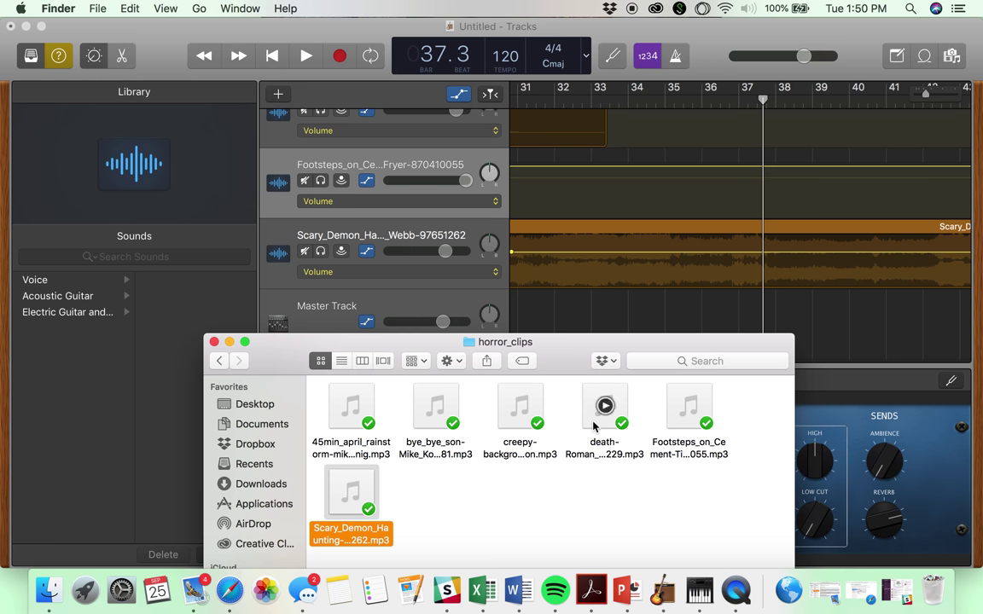
{"action": "left_click_drag", "start_coordinate": [593, 427], "coordinate": [763, 333]}
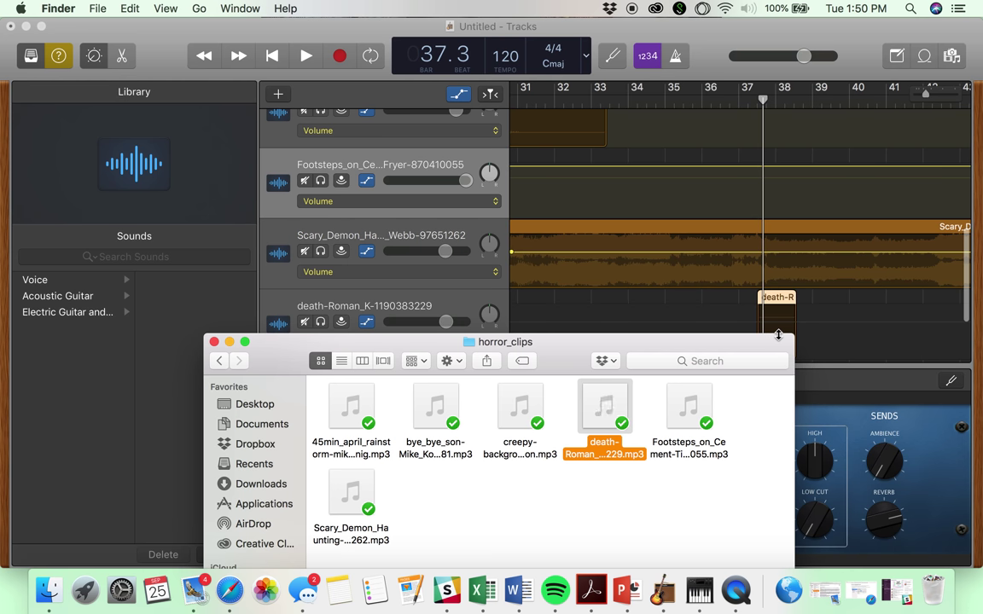
{"action": "left_click", "coordinate": [215, 342]}
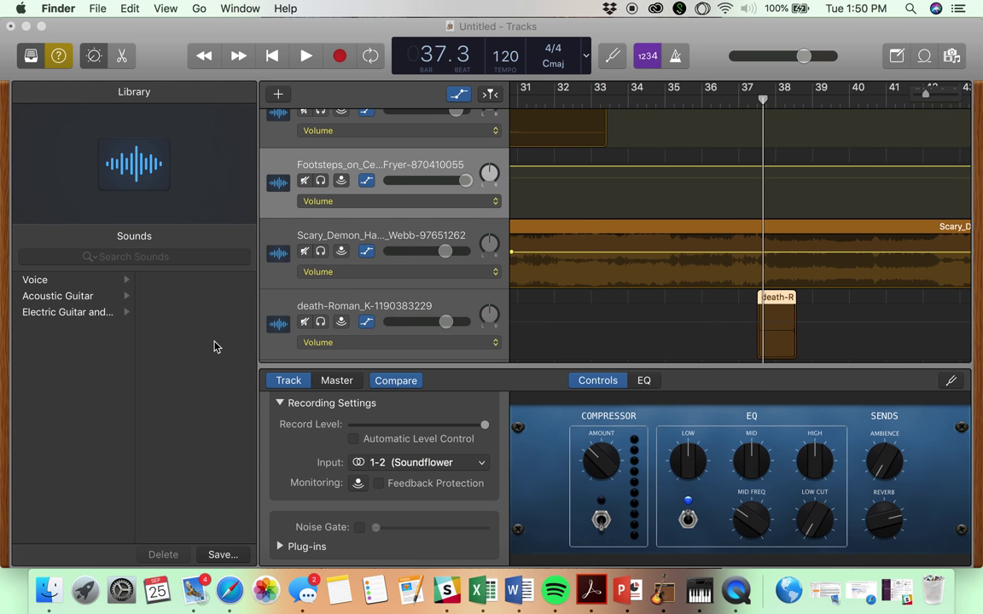
Step: Paste copies of the death clip on its track, spaced so they start just before bar 39 and at about bar 40
{"action": "left_click", "coordinate": [794, 304]}
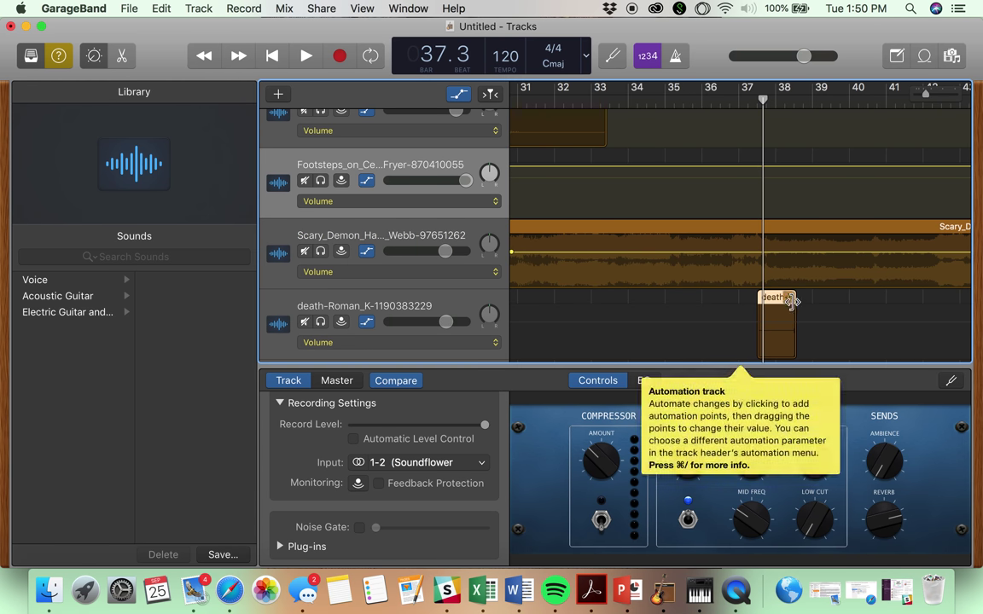
{"action": "left_click", "coordinate": [793, 314]}
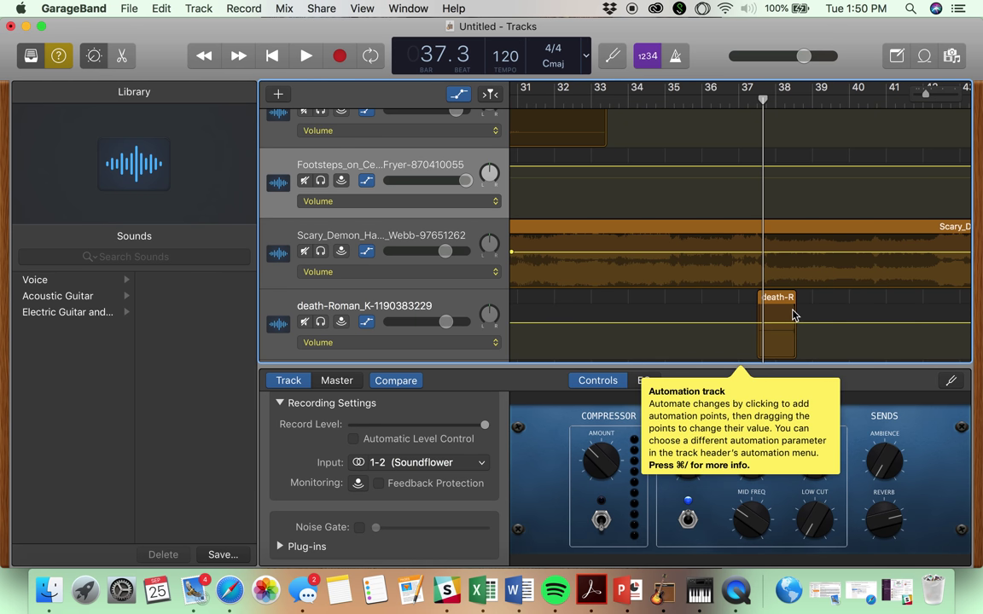
{"action": "left_click_drag", "start_coordinate": [789, 296], "coordinate": [824, 303]}
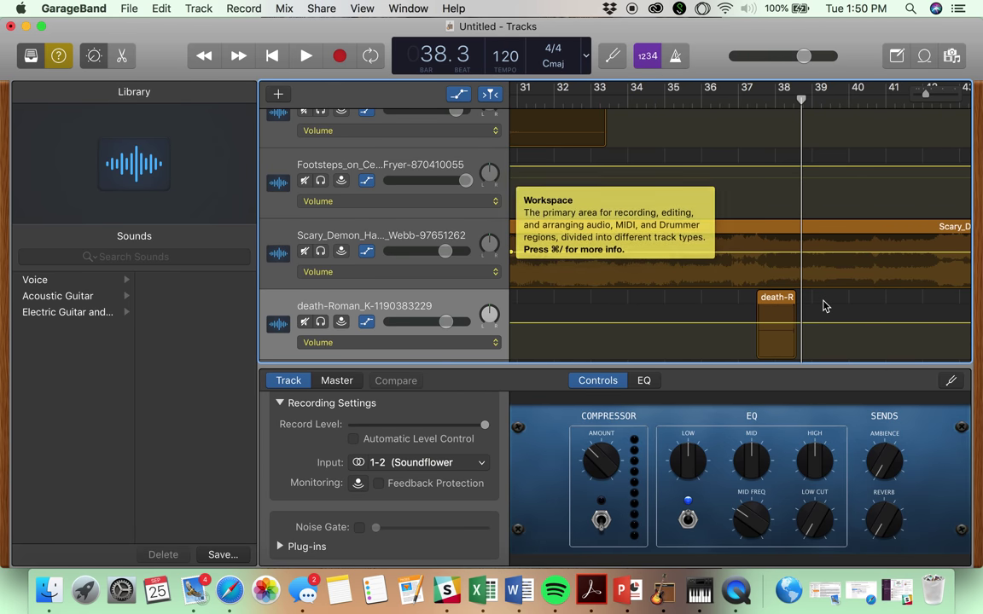
{"action": "scroll", "coordinate": [826, 304], "scroll_direction": "right", "scroll_amount": 1}
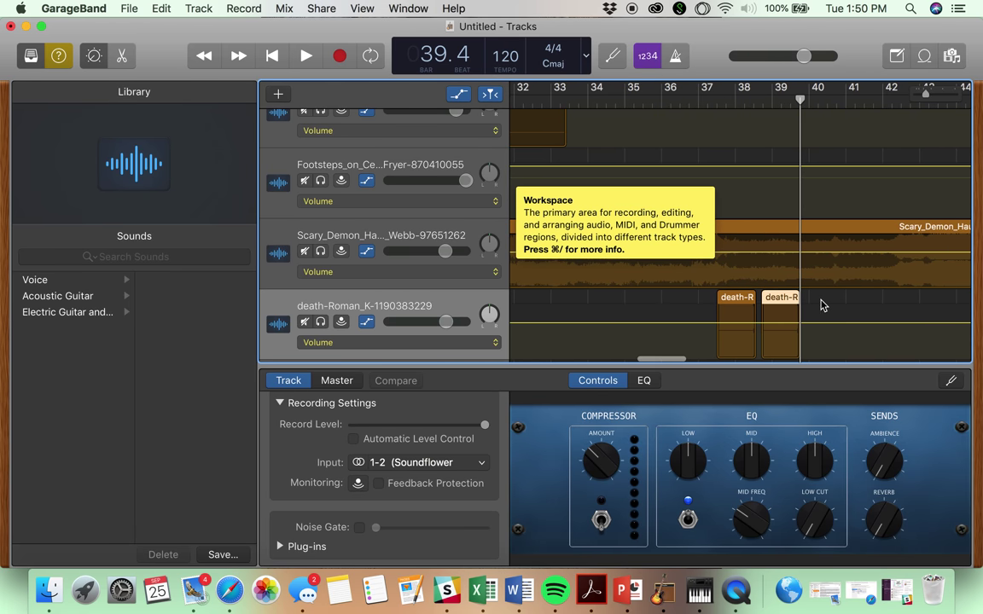
{"action": "left_click_drag", "start_coordinate": [779, 296], "coordinate": [782, 299]}
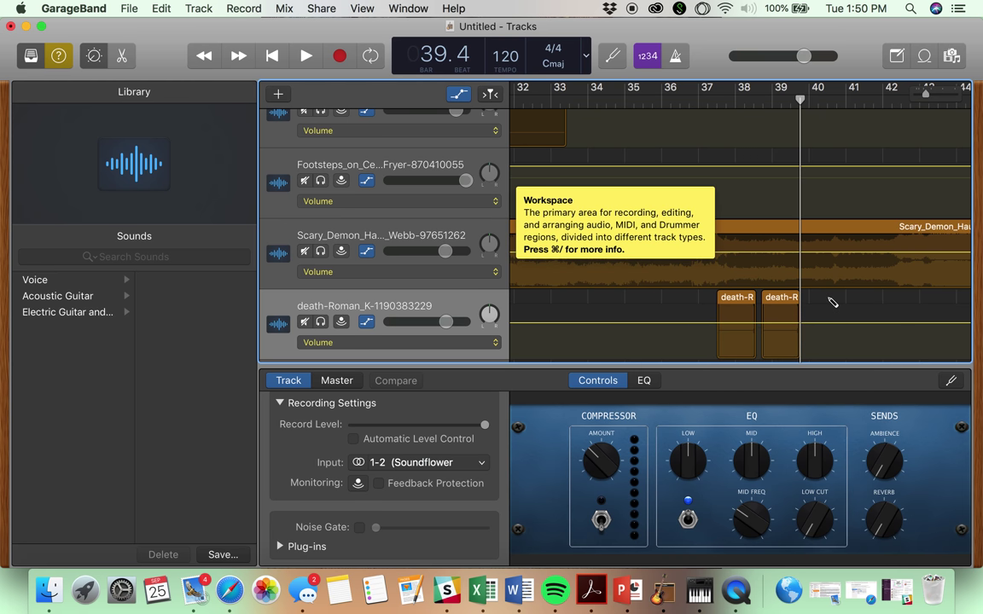
{"action": "key", "text": "super+v"}
{"action": "left_click_drag", "start_coordinate": [790, 297], "coordinate": [785, 299]}
{"action": "scroll", "coordinate": [829, 311], "scroll_direction": "right", "scroll_amount": 2}
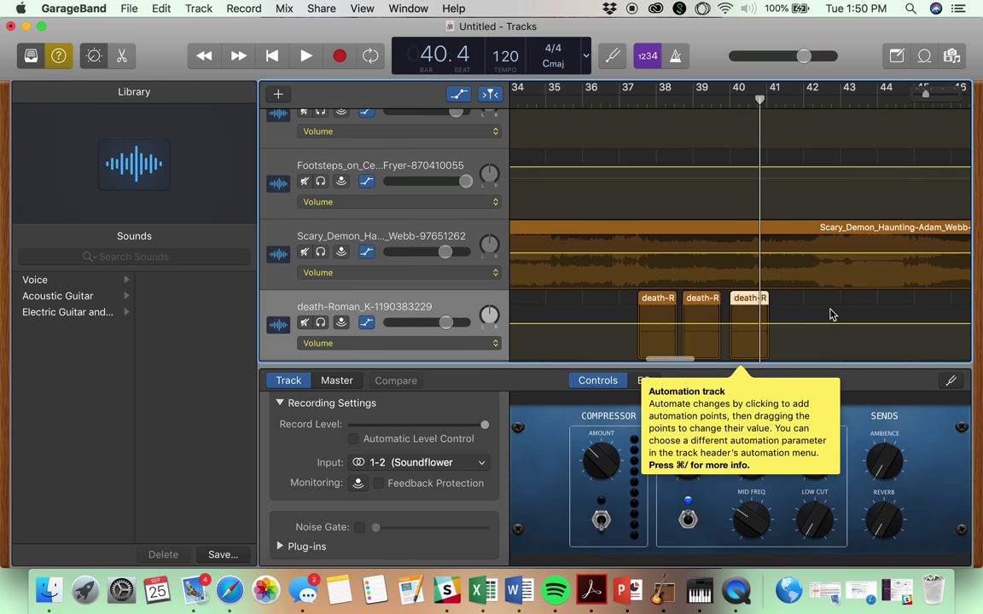
{"action": "key", "text": "super+v"}
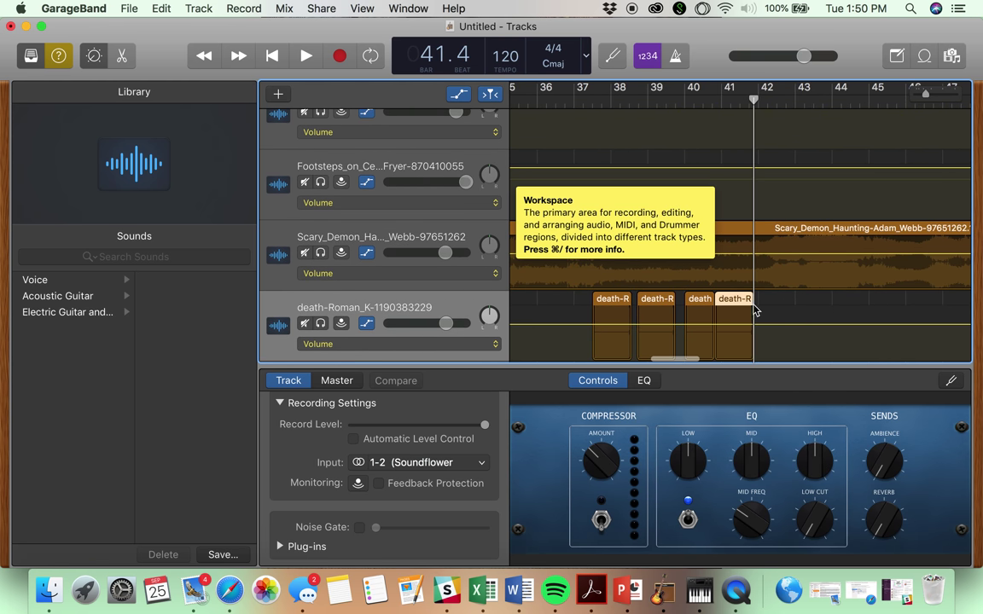
{"action": "left_click_drag", "start_coordinate": [732, 301], "coordinate": [749, 301]}
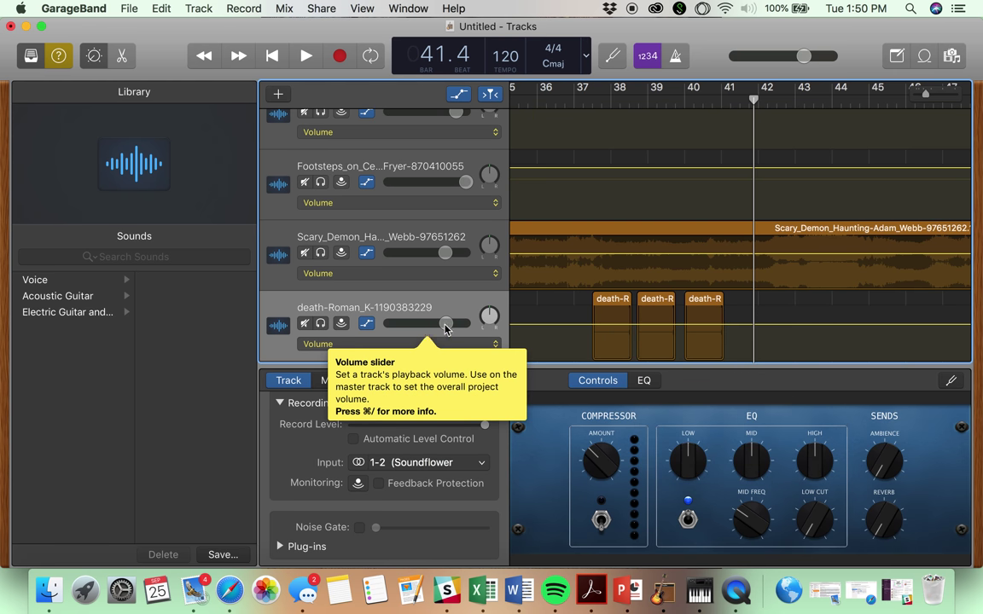
Step: Automate the death track's volume to rise from low at the first clip's start to loud at about bar 47
{"action": "left_click", "coordinate": [595, 326]}
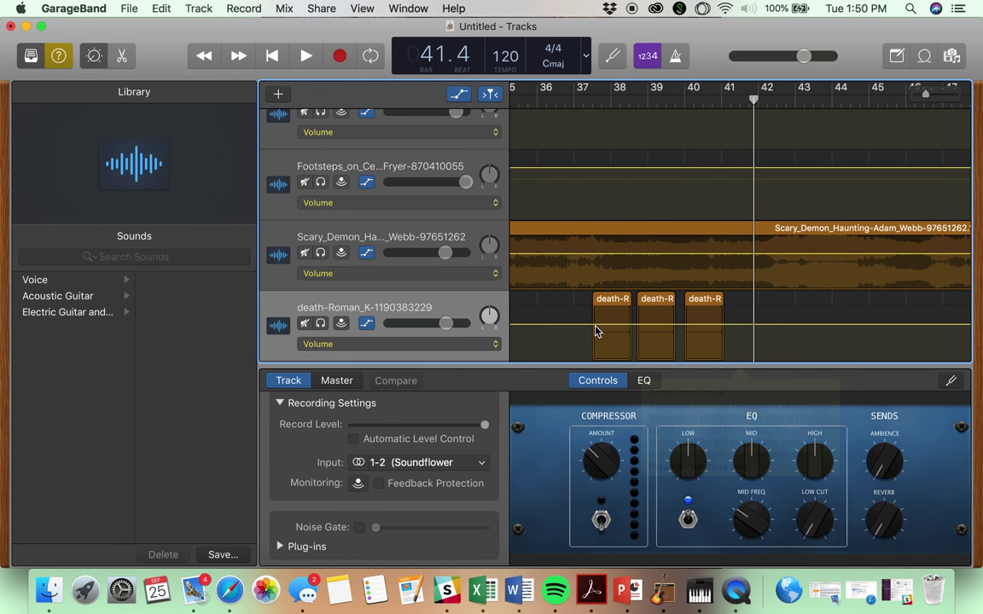
{"action": "left_click_drag", "start_coordinate": [595, 328], "coordinate": [594, 348]}
{"action": "left_click_drag", "start_coordinate": [722, 349], "coordinate": [956, 312]}
Step: Paste two more copies of the death clip on its track, starting just before bar 42 and at about bar 43
{"action": "left_click", "coordinate": [705, 298]}
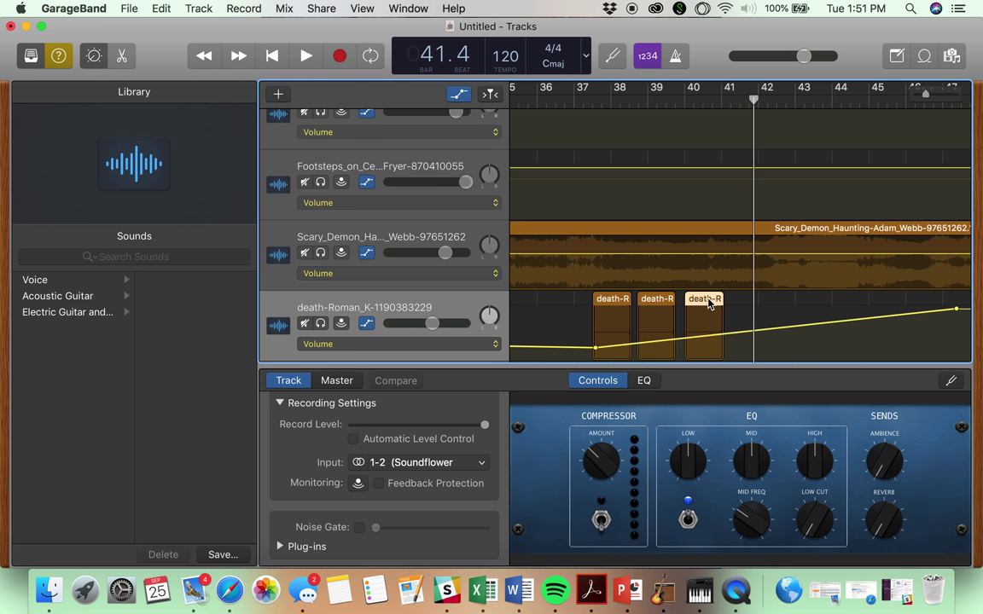
{"action": "key", "text": "super+v"}
{"action": "double_click", "coordinate": [769, 304]}
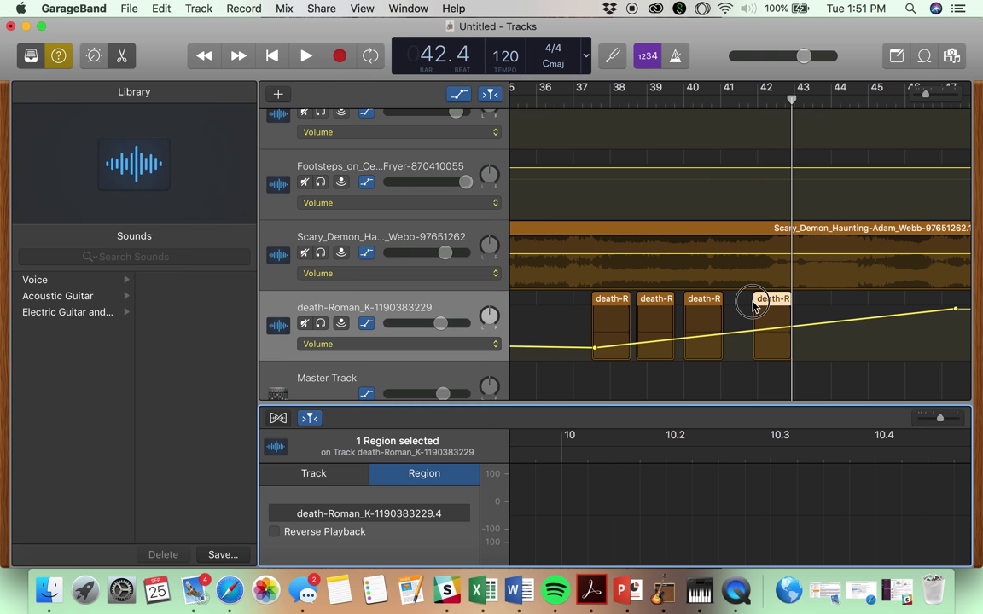
{"action": "mouse_move", "coordinate": [774, 305]}
{"action": "left_mouse_down"}
{"action": "mouse_move", "coordinate": [750, 304]}
{"action": "mouse_move", "coordinate": [781, 304]}
{"action": "mouse_move", "coordinate": [765, 304]}
{"action": "left_mouse_up"}
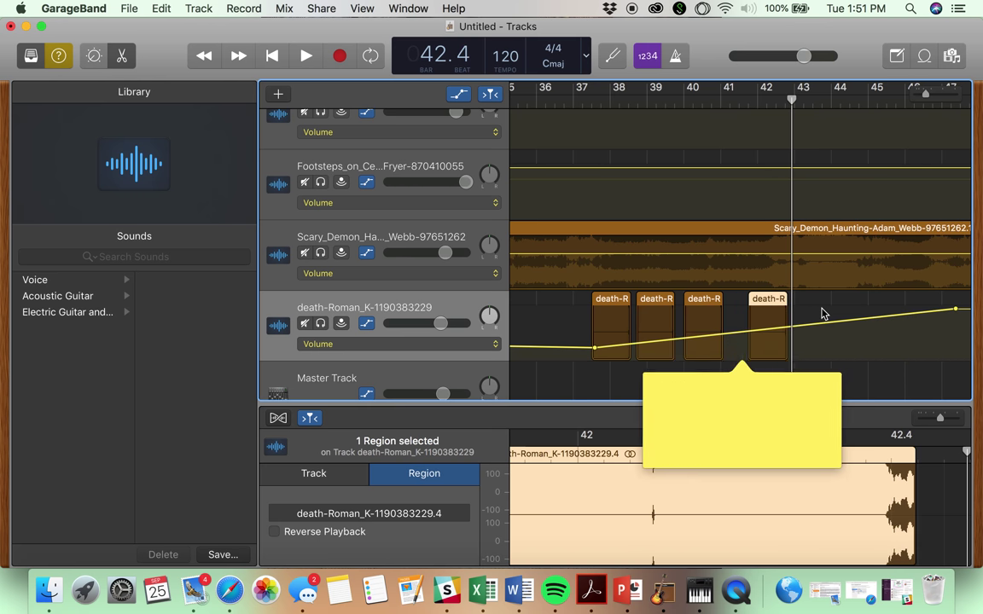
{"action": "scroll", "coordinate": [802, 311], "scroll_direction": "right", "scroll_amount": 3}
{"action": "left_click", "coordinate": [795, 314]}
{"action": "key", "text": "super+v"}
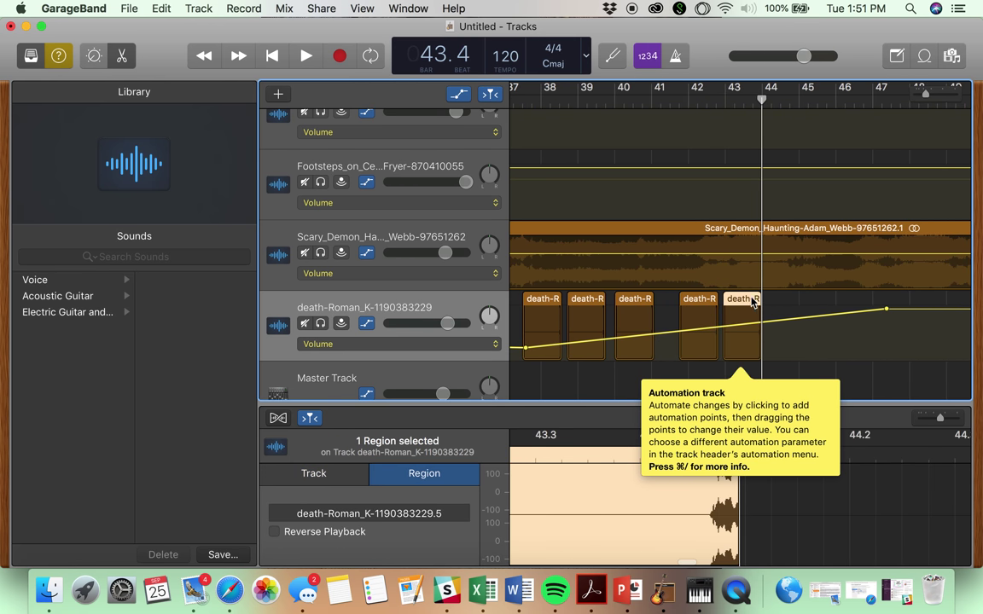
Step: Move the fifth, third and second death clips later, so they start at about bars 43.5, 40.2 and 39 respectively
{"action": "left_click_drag", "start_coordinate": [745, 300], "coordinate": [767, 300]}
{"action": "left_click_drag", "start_coordinate": [635, 299], "coordinate": [649, 303]}
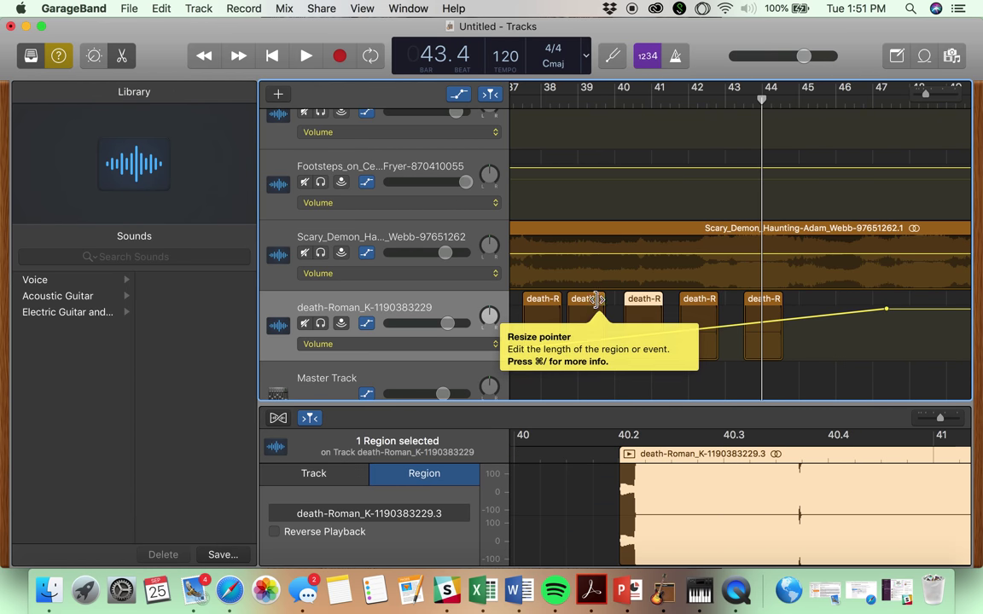
{"action": "left_click_drag", "start_coordinate": [588, 304], "coordinate": [595, 304]}
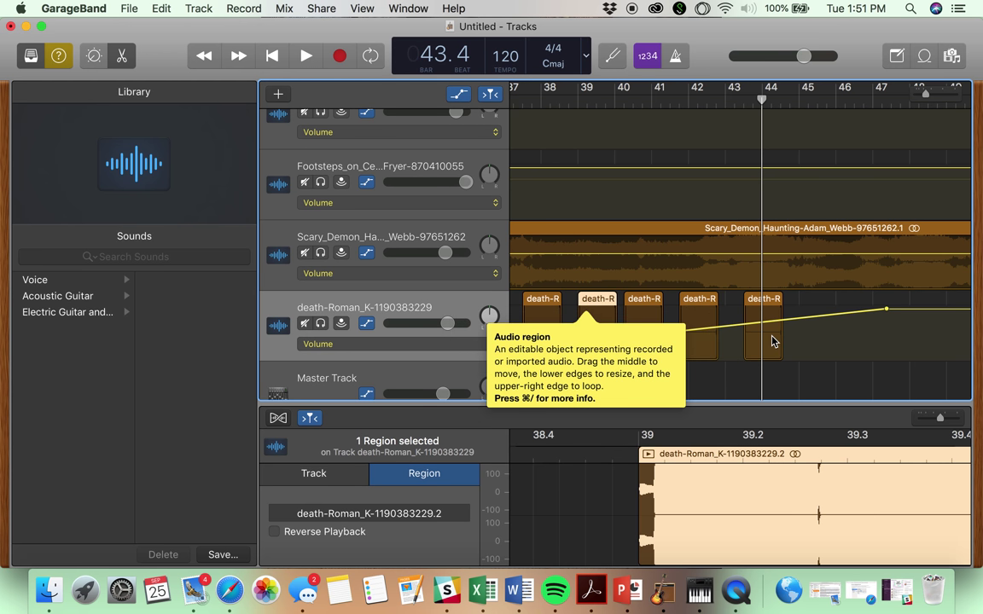
Step: Paste two more copies of the death clip on its track, starting at about bar 45 and just before bar 47
{"action": "left_click", "coordinate": [841, 315]}
{"action": "mouse_move", "coordinate": [767, 303]}
{"action": "left_mouse_down"}
{"action": "mouse_move", "coordinate": [785, 305]}
{"action": "mouse_move", "coordinate": [770, 303]}
{"action": "left_mouse_up"}
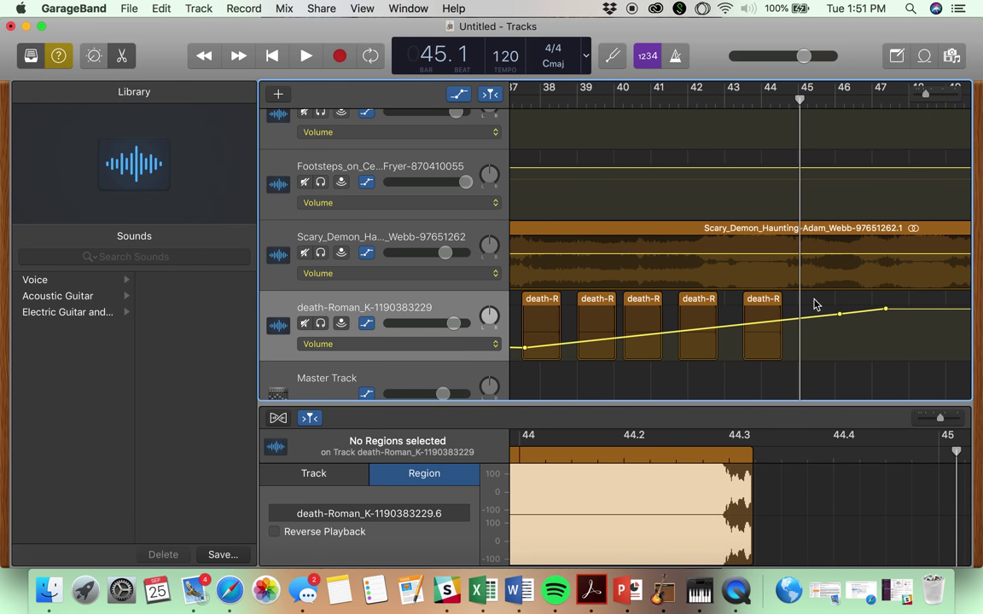
{"action": "key", "text": "super+v"}
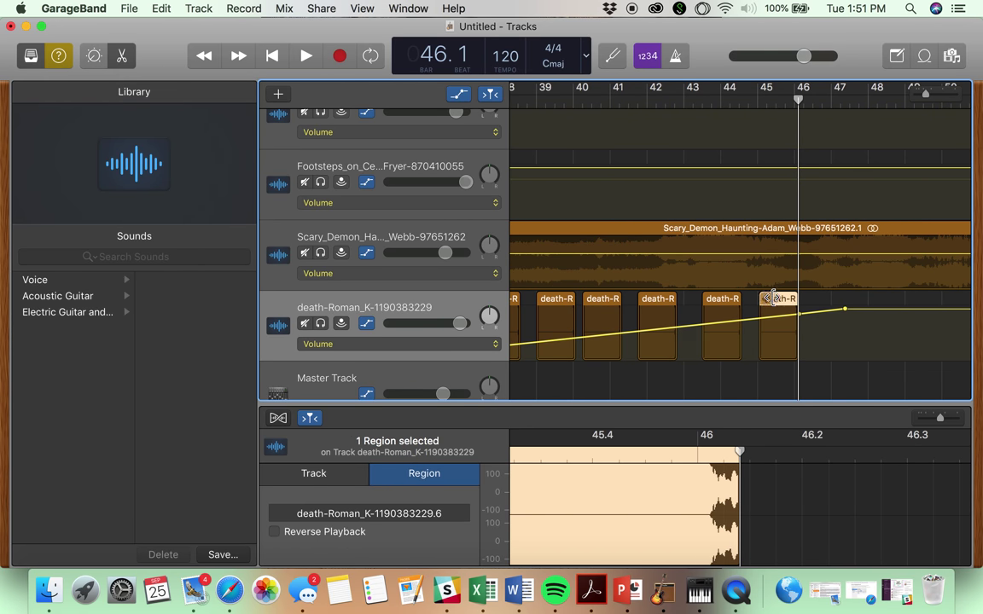
{"action": "left_click", "coordinate": [840, 303]}
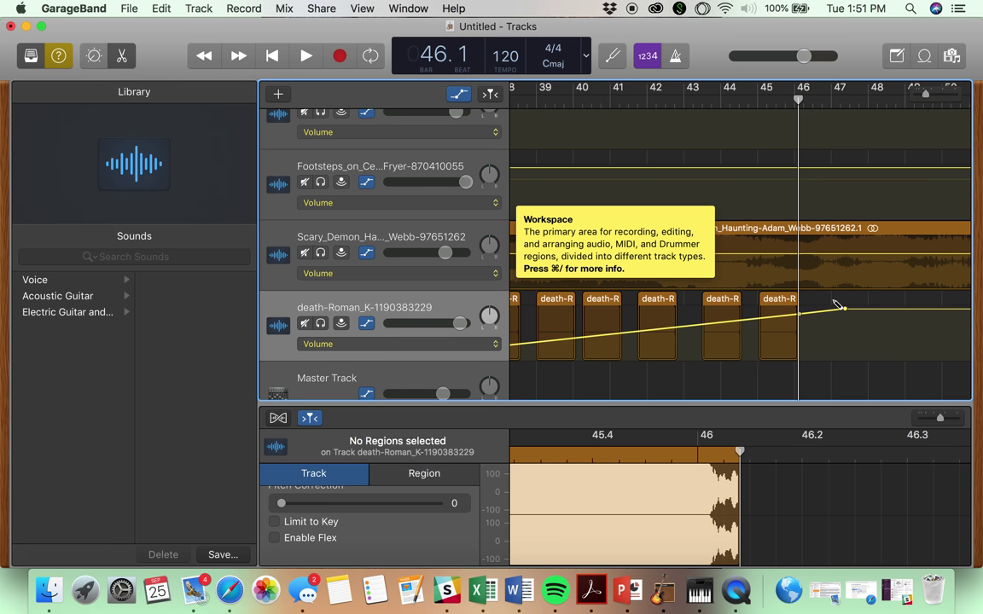
{"action": "key", "text": "super+v"}
{"action": "left_click_drag", "start_coordinate": [784, 300], "coordinate": [800, 300]}
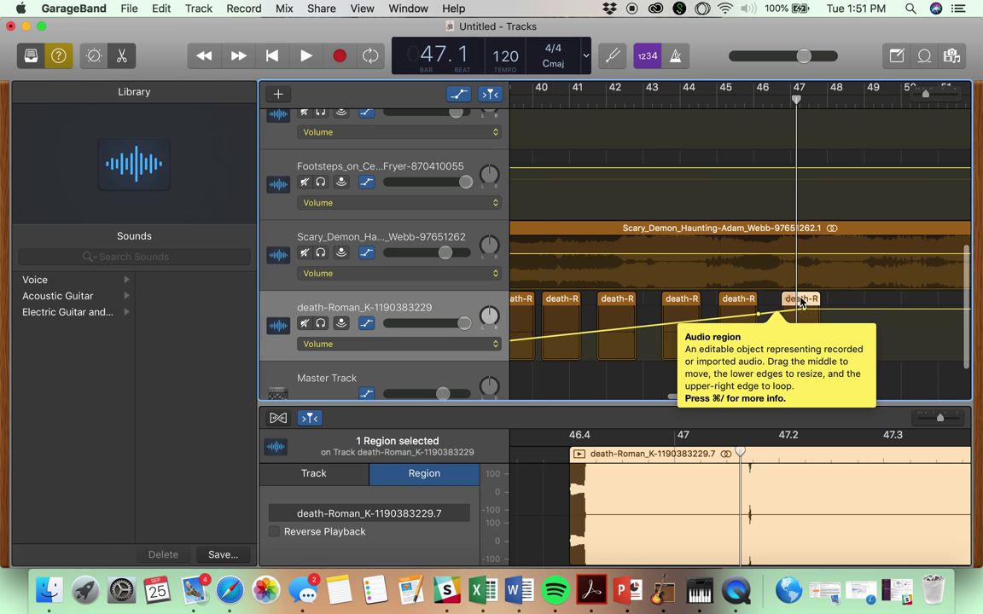
Step: Switch the project's counter and ruler from beats to Time
{"action": "scroll", "coordinate": [694, 221], "scroll_direction": "left", "scroll_amount": 15}
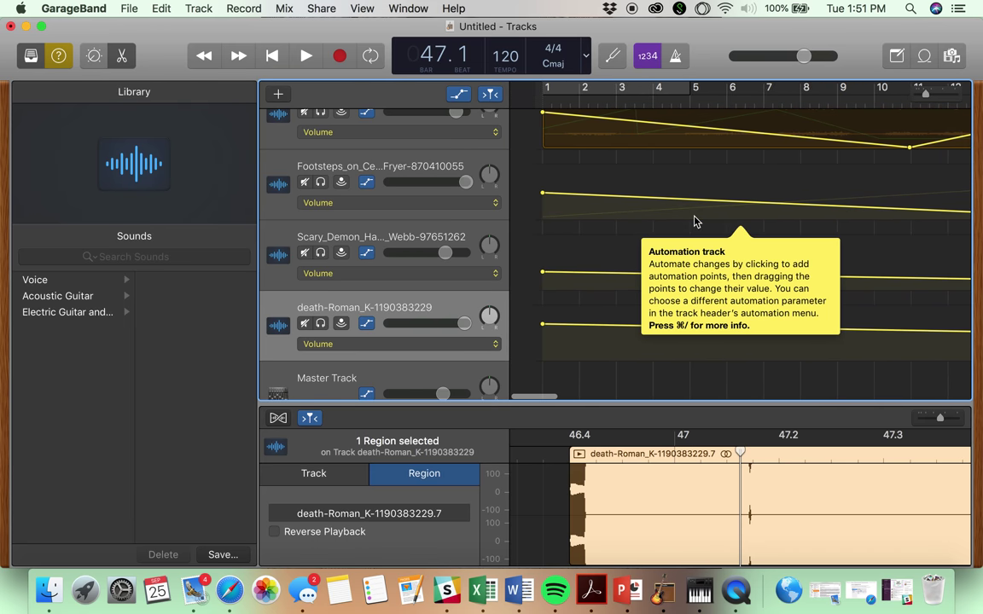
{"action": "left_click", "coordinate": [586, 56]}
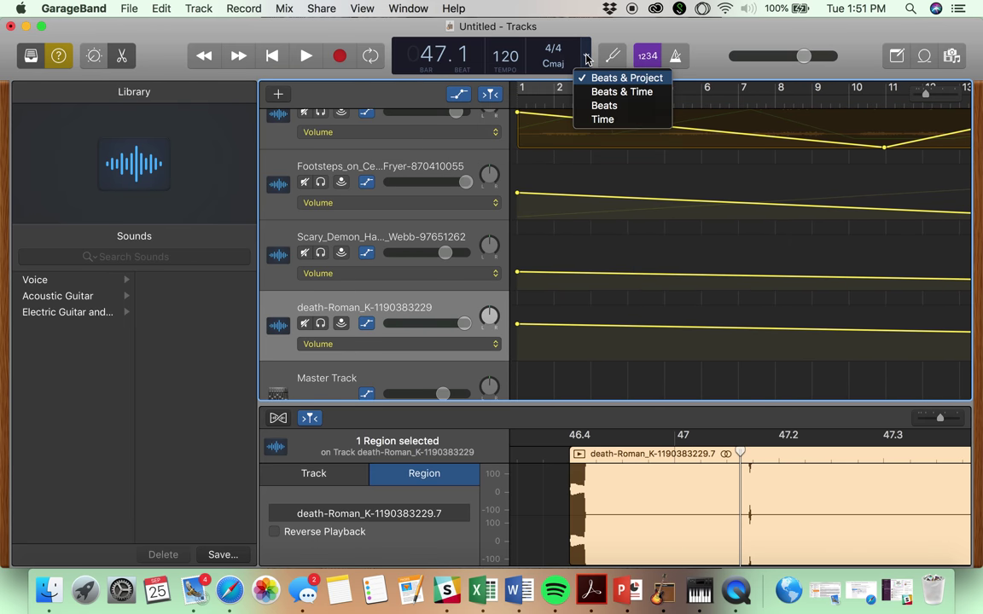
{"action": "left_click", "coordinate": [602, 119]}
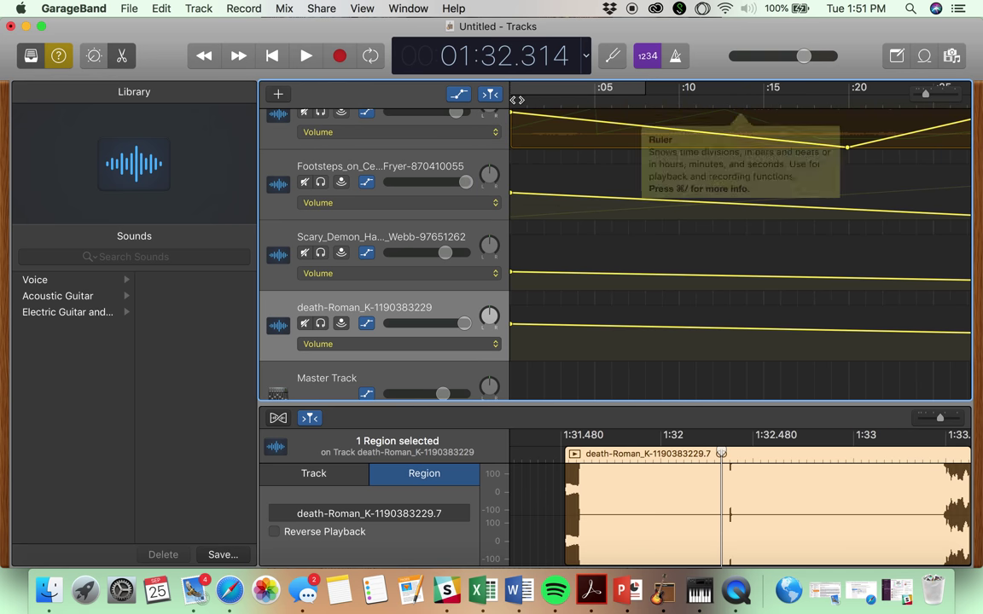
Step: Start playback from near the beginning of the project and hide the Library
{"action": "left_click", "coordinate": [518, 100]}
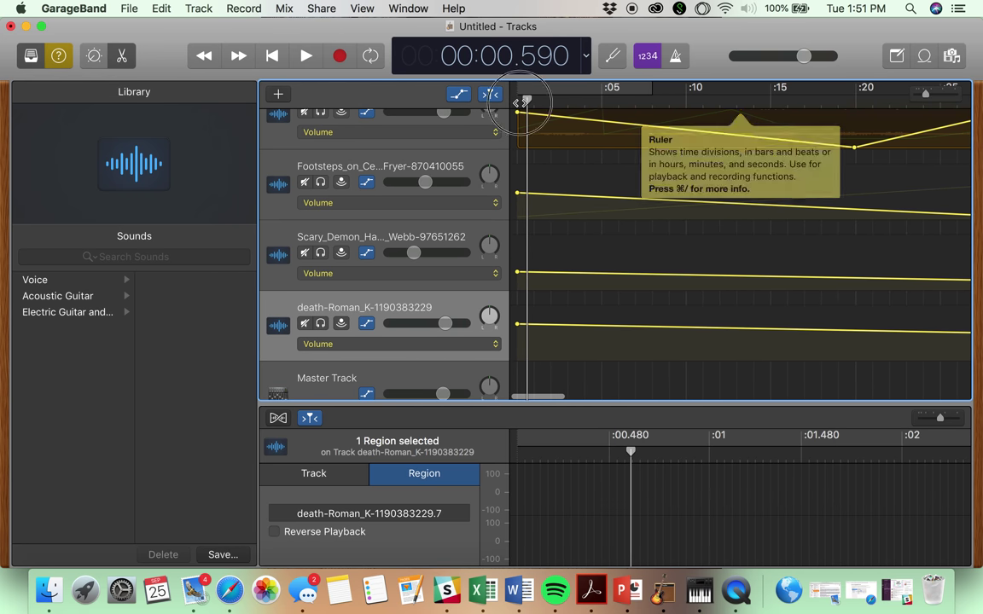
{"action": "key", "text": "space"}
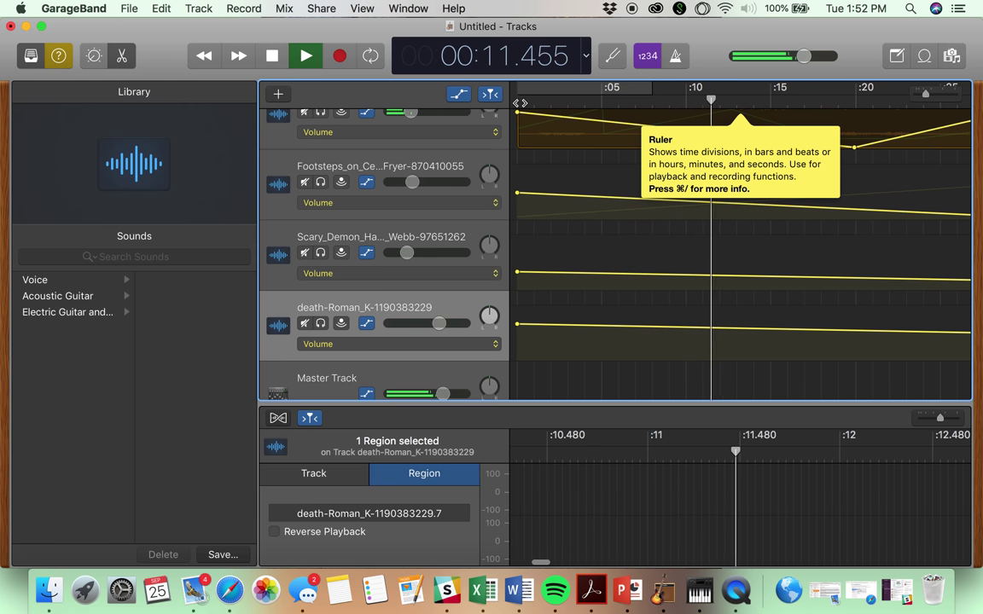
{"action": "mouse_move", "coordinate": [59, 67]}
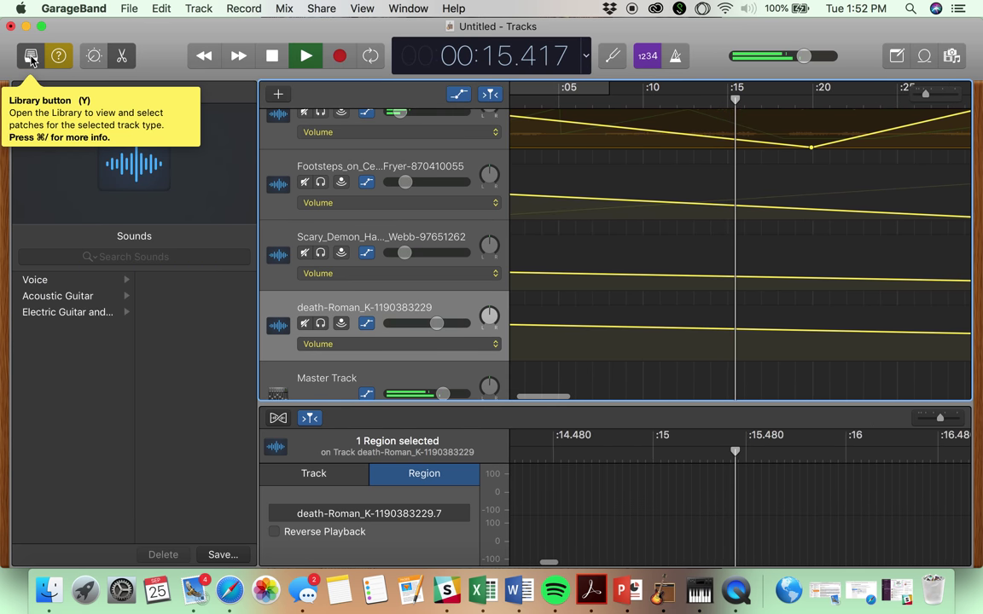
{"action": "left_click", "coordinate": [30, 56]}
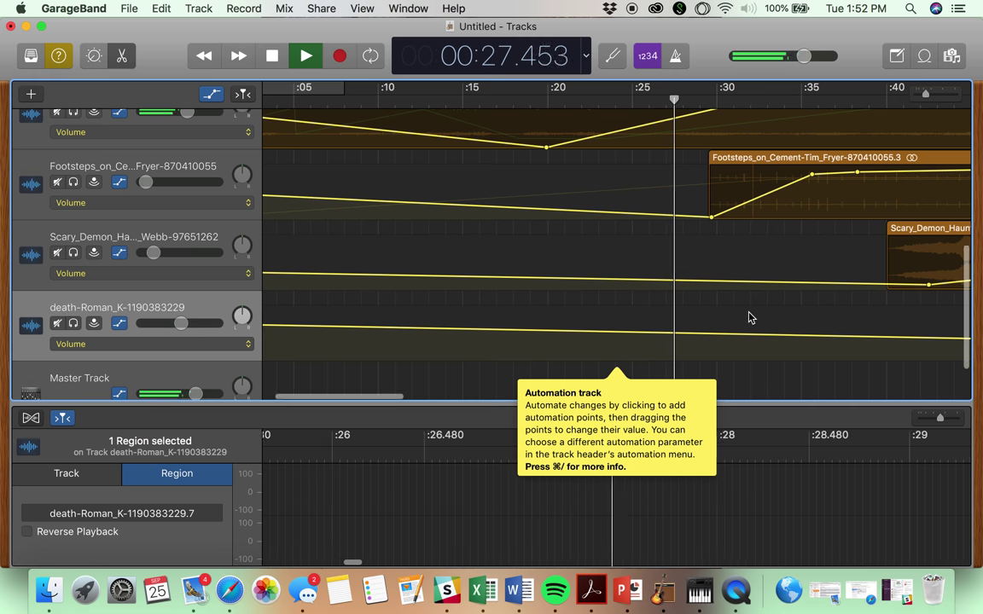
Step: Follow the mix across the tracks during playback up to the second death clip, checking the volume fades, and stop playback
{"action": "scroll", "coordinate": [749, 317], "scroll_direction": "up", "scroll_amount": 3}
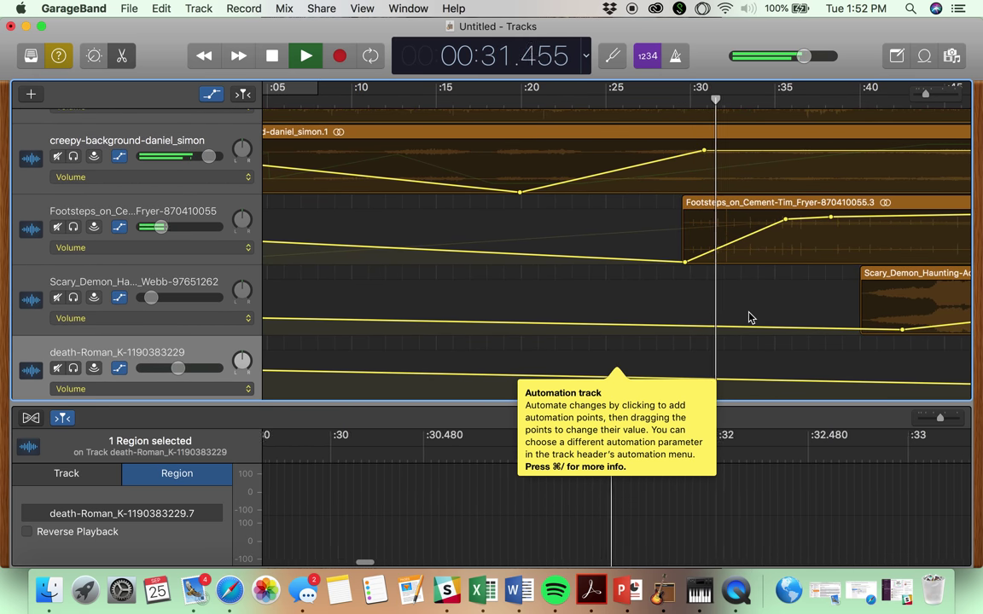
{"action": "scroll", "coordinate": [749, 318], "scroll_direction": "down", "scroll_amount": 2}
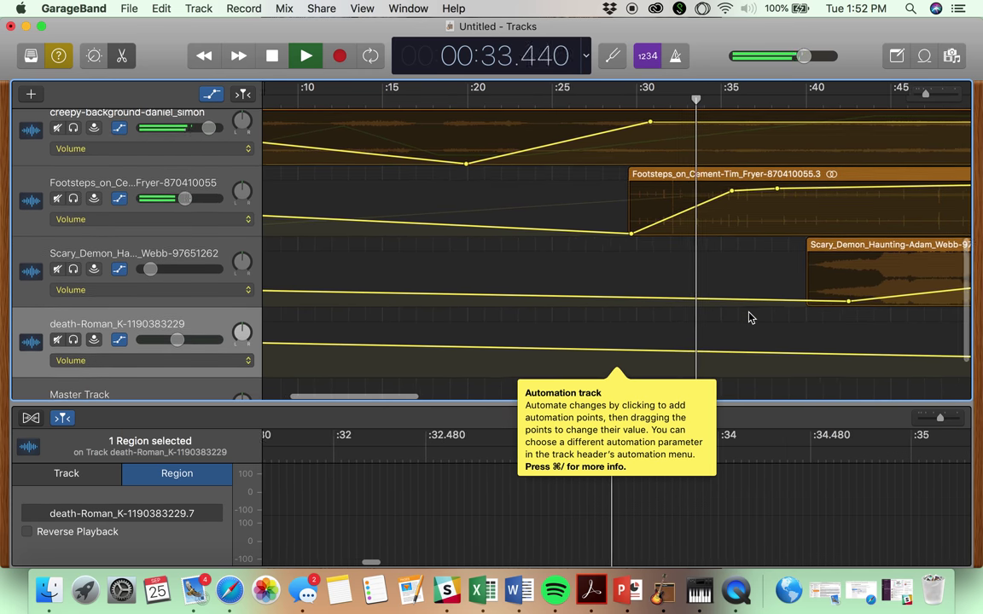
{"action": "scroll", "coordinate": [749, 317], "scroll_direction": "down", "scroll_amount": 1}
{"action": "scroll", "coordinate": [749, 317], "scroll_direction": "right", "scroll_amount": 3}
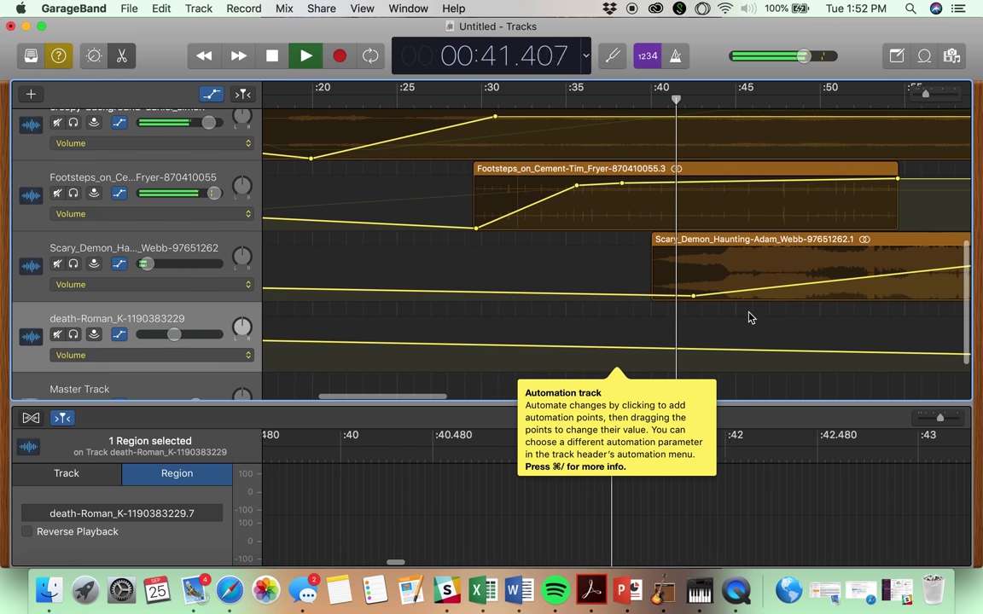
{"action": "scroll", "coordinate": [749, 317], "scroll_direction": "down", "scroll_amount": 3}
{"action": "scroll", "coordinate": [749, 317], "scroll_direction": "up", "scroll_amount": 3}
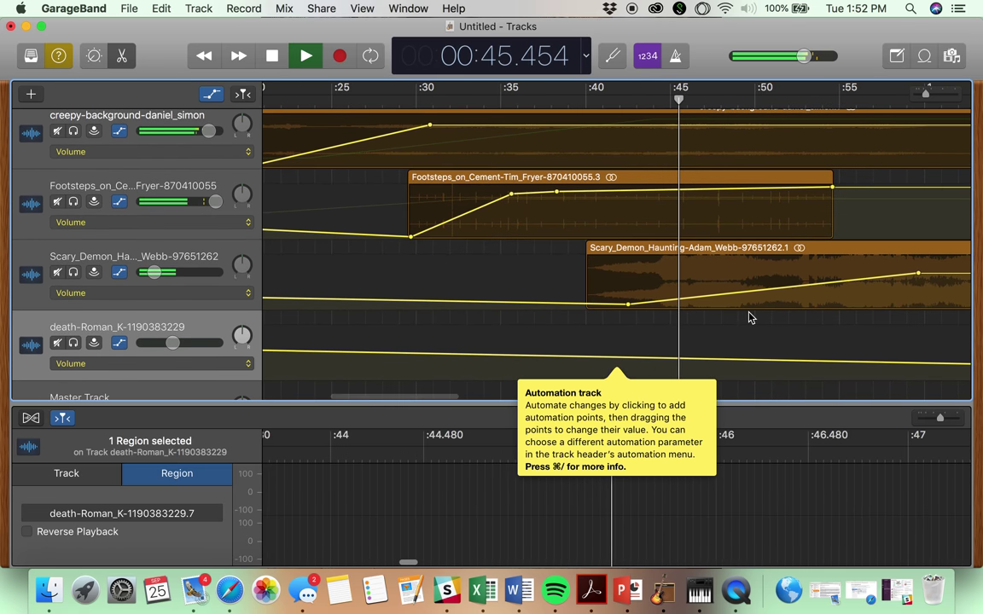
{"action": "scroll", "coordinate": [749, 317], "scroll_direction": "right", "scroll_amount": 5}
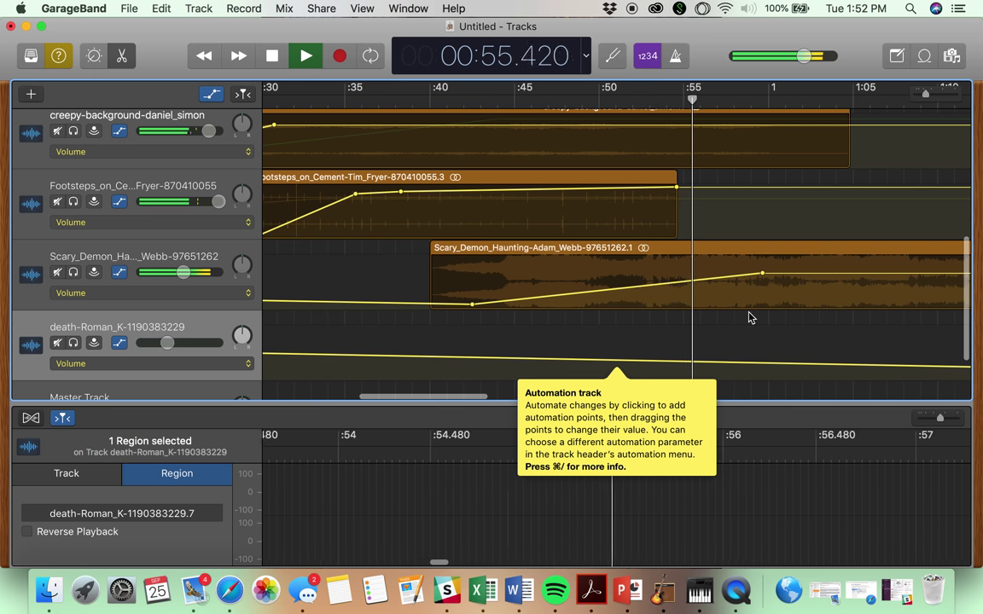
{"action": "scroll", "coordinate": [749, 318], "scroll_direction": "right", "scroll_amount": 5}
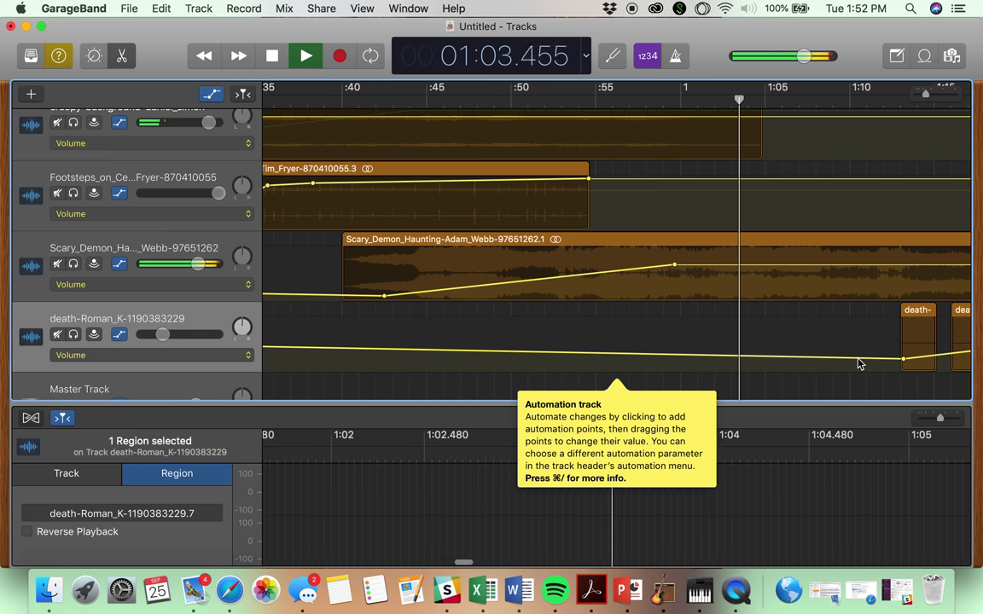
{"action": "scroll", "coordinate": [858, 362], "scroll_direction": "right", "scroll_amount": 5}
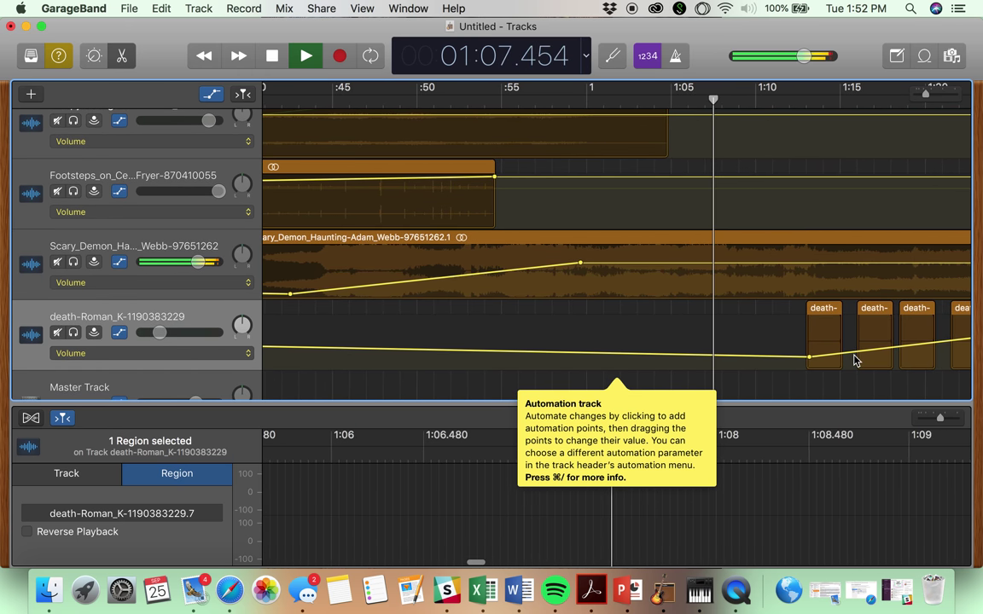
{"action": "scroll", "coordinate": [857, 360], "scroll_direction": "up", "scroll_amount": 2}
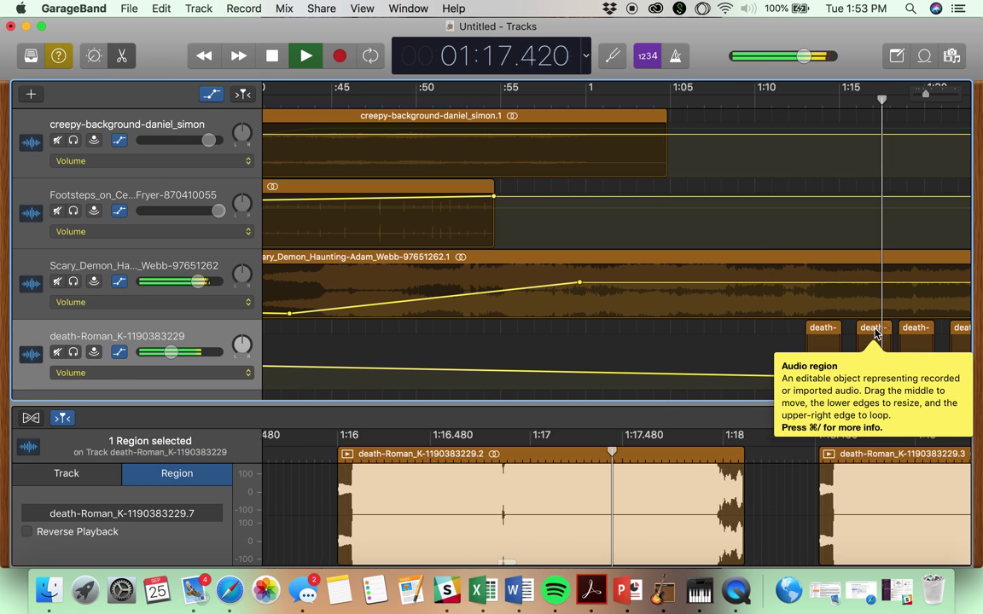
{"action": "key", "text": "space"}
Step: Try moving the second death clip earlier so it overlaps the end of the first, and undo the move
{"action": "left_click", "coordinate": [872, 330]}
{"action": "left_click_drag", "start_coordinate": [871, 330], "coordinate": [847, 330]}
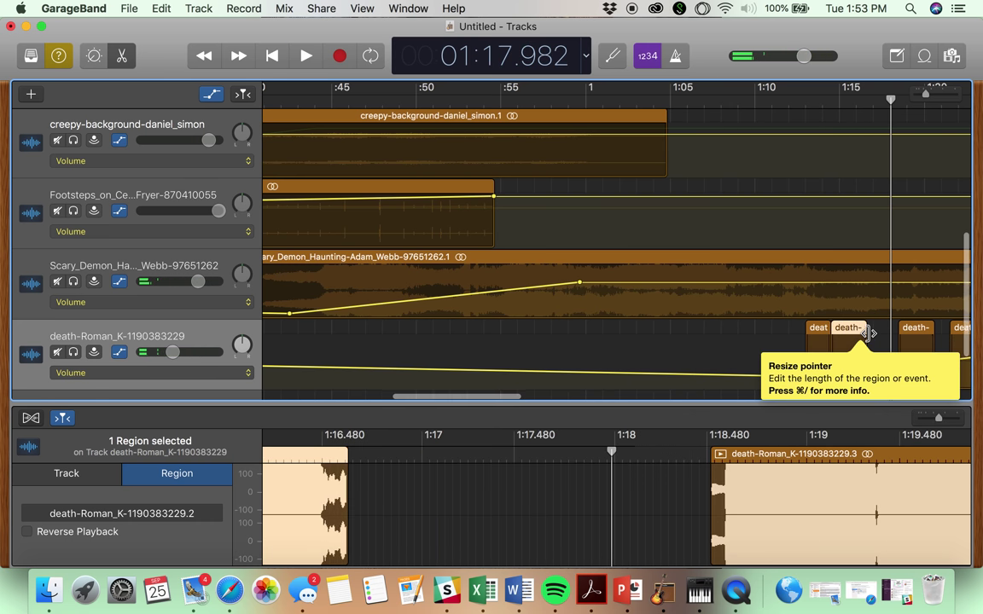
{"action": "scroll", "coordinate": [859, 335], "scroll_direction": "right", "scroll_amount": 1}
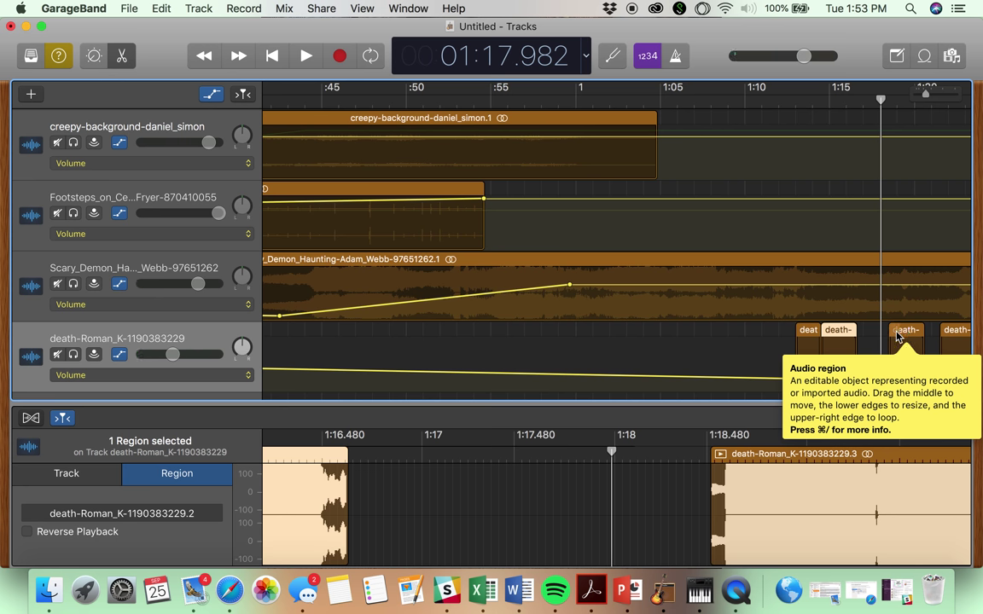
{"action": "key", "text": "super+z"}
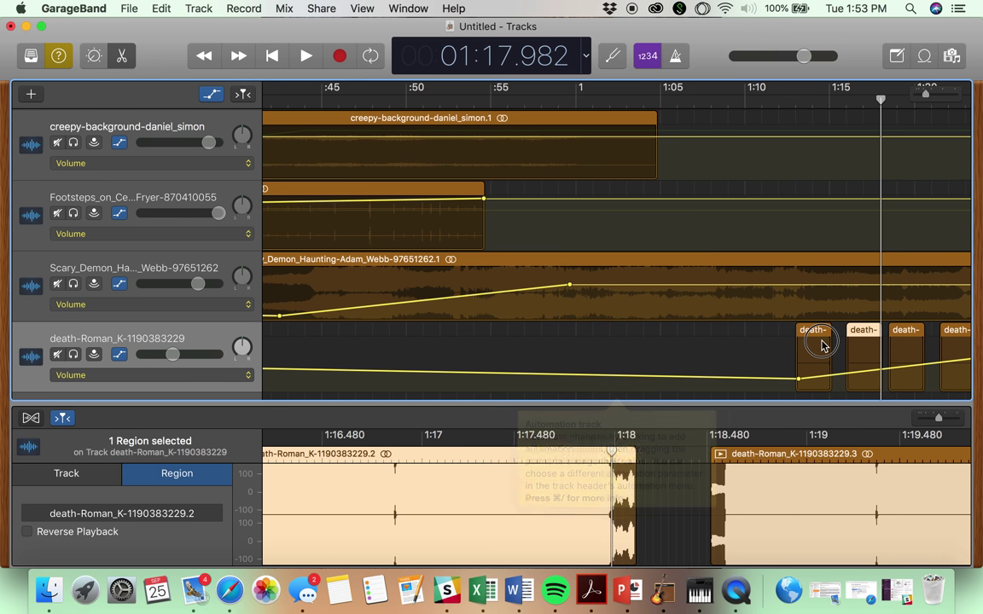
{"action": "left_click", "coordinate": [826, 331]}
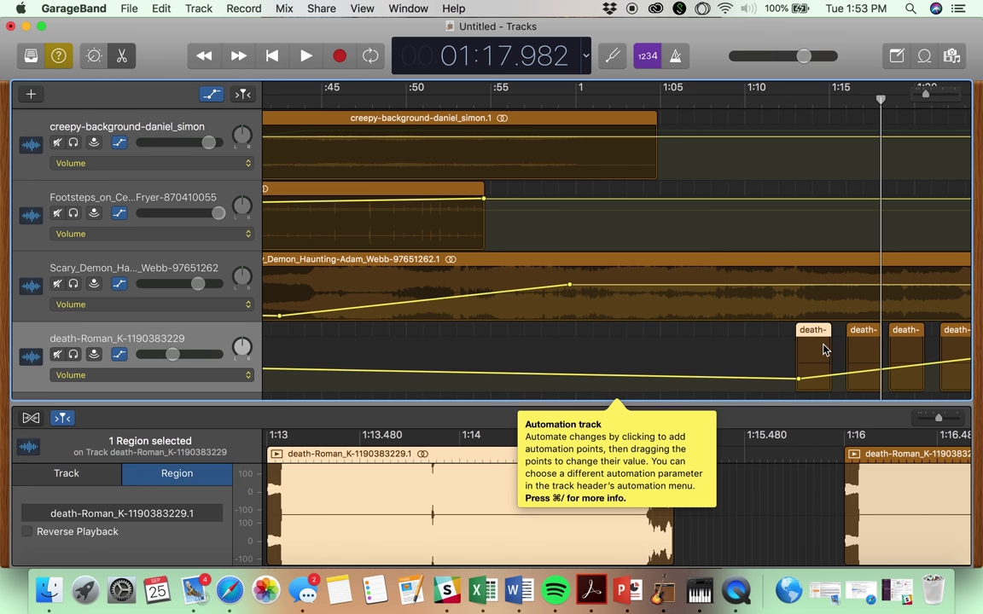
{"action": "right_click", "coordinate": [826, 352]}
{"action": "left_click", "coordinate": [819, 358]}
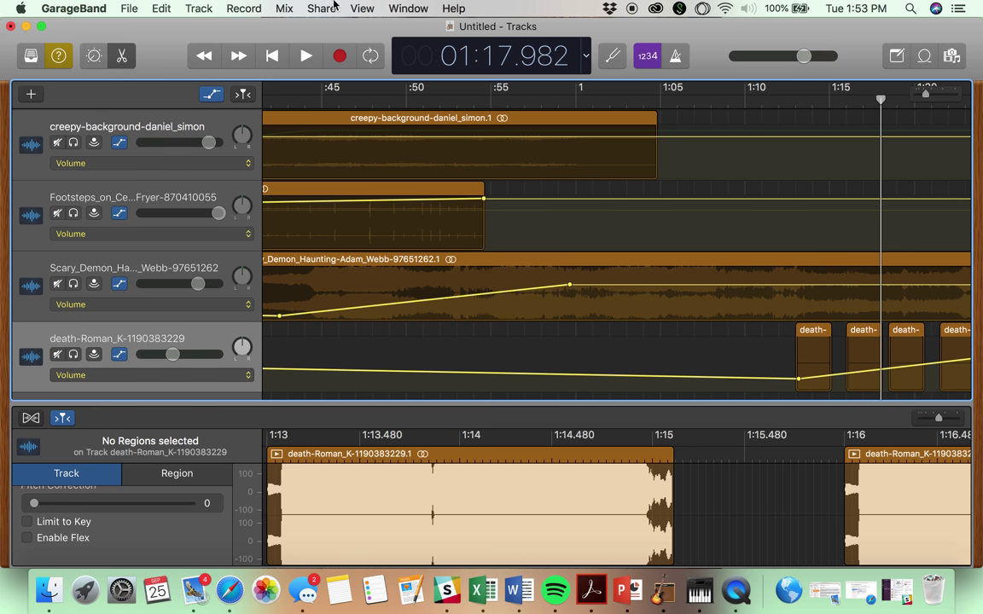
Step: Hide the automation on all tracks and show it again
{"action": "mouse_move", "coordinate": [290, 10]}
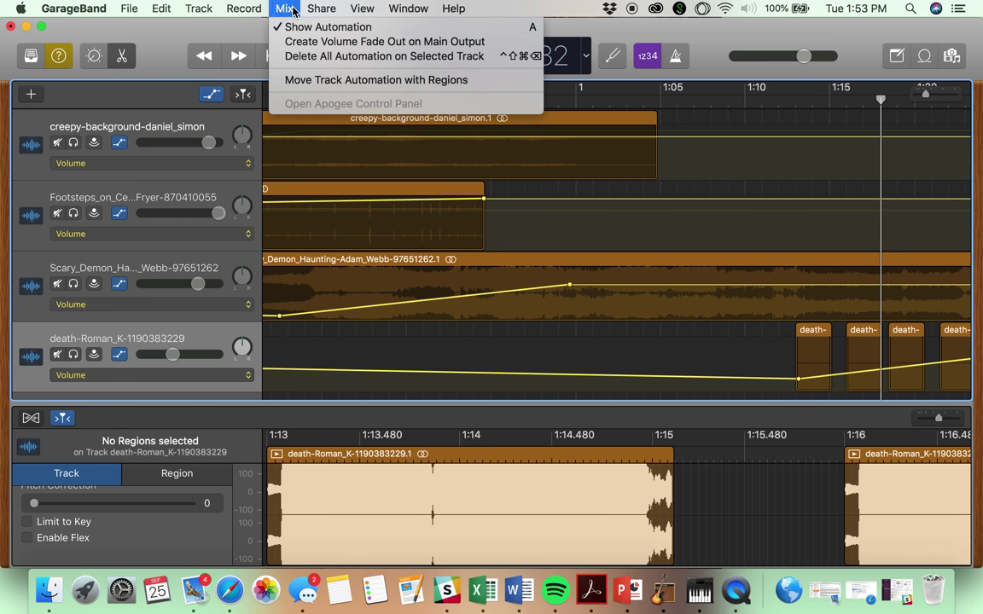
{"action": "mouse_move", "coordinate": [322, 9]}
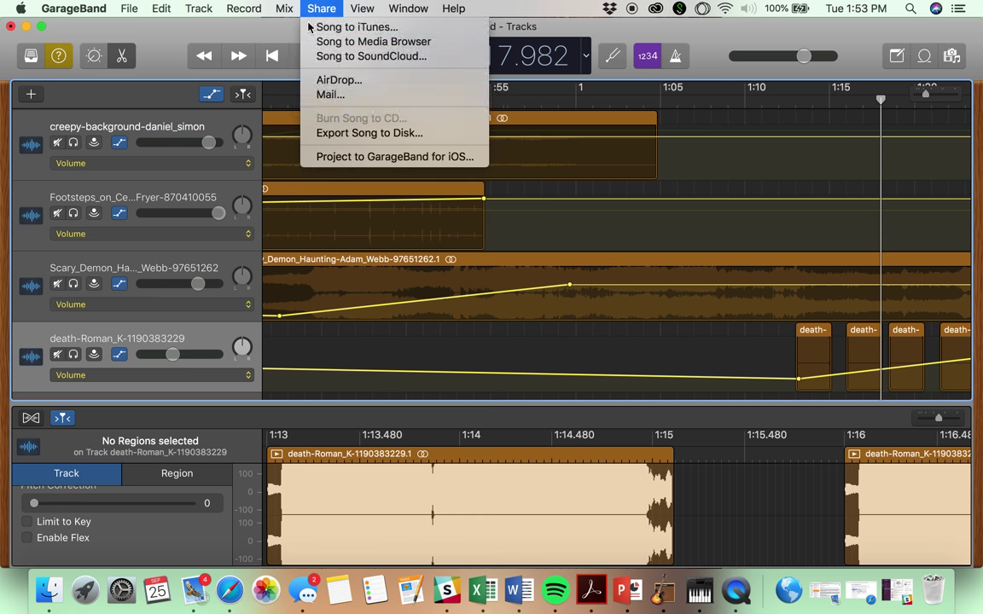
{"action": "left_click", "coordinate": [300, 27]}
{"action": "left_click", "coordinate": [286, 9]}
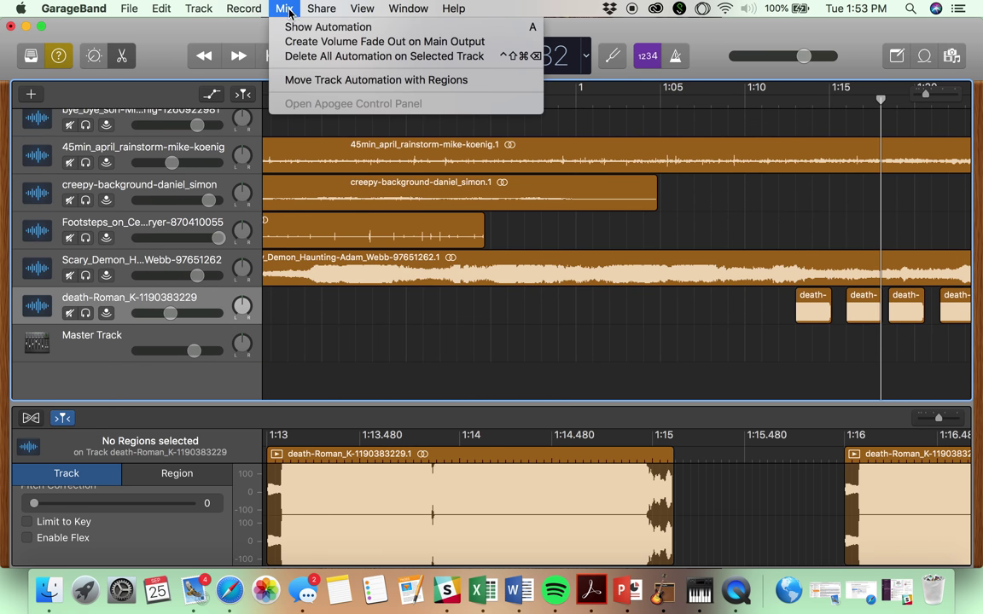
{"action": "left_click", "coordinate": [287, 9]}
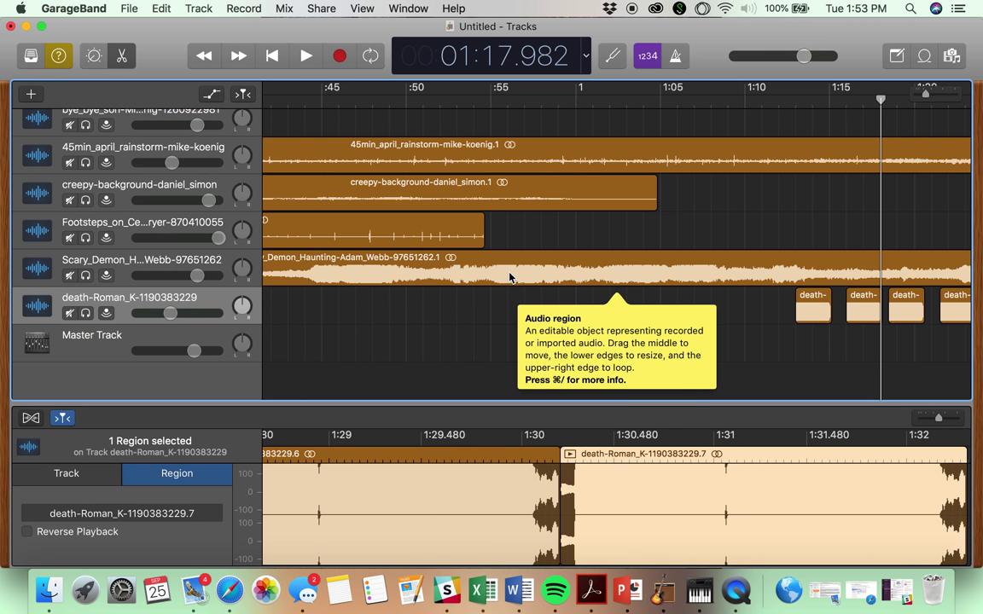
{"action": "left_click", "coordinate": [284, 9]}
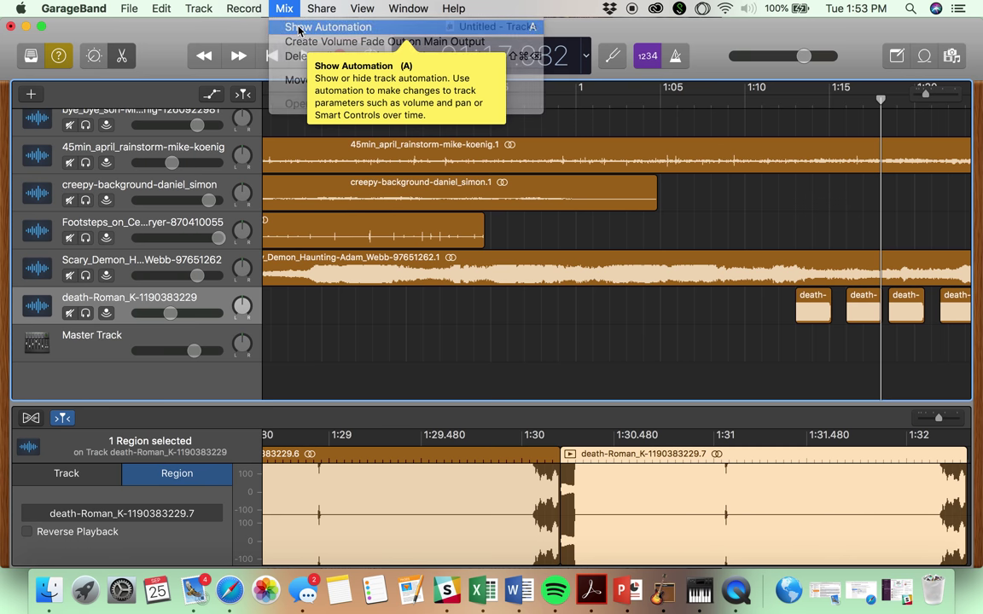
{"action": "left_click", "coordinate": [299, 27]}
Step: Turn off the volume automation on the death track
{"action": "mouse_move", "coordinate": [201, 10]}
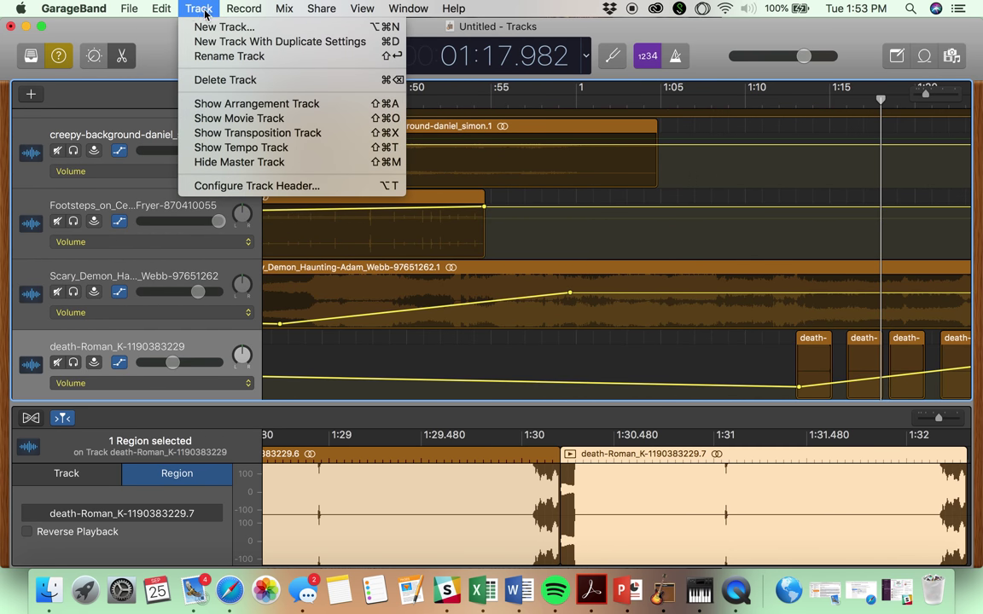
{"action": "left_click", "coordinate": [652, 241]}
{"action": "scroll", "coordinate": [652, 241], "scroll_direction": "right", "scroll_amount": 5}
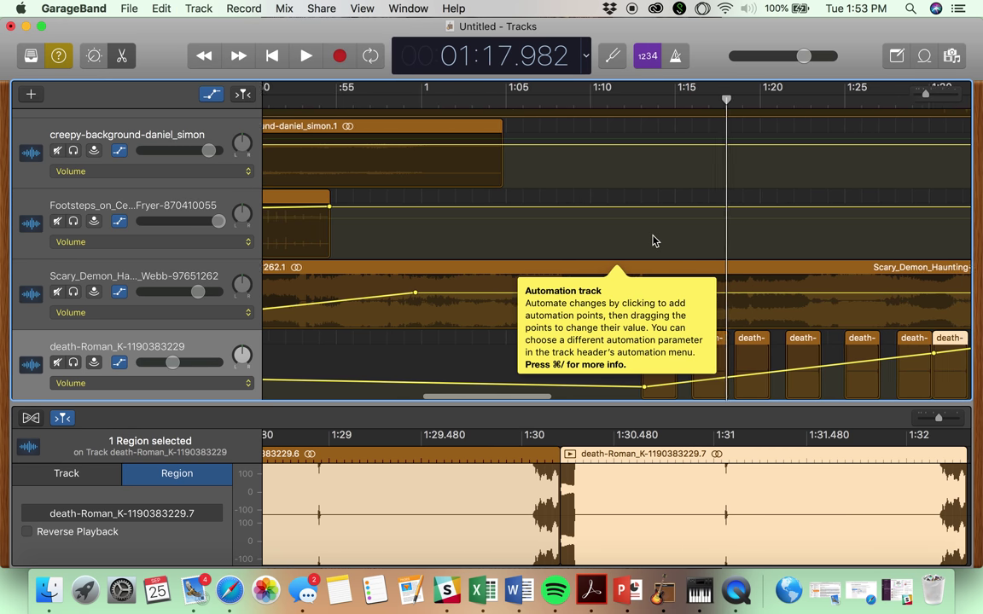
{"action": "left_click", "coordinate": [682, 366]}
{"action": "left_click", "coordinate": [664, 361]}
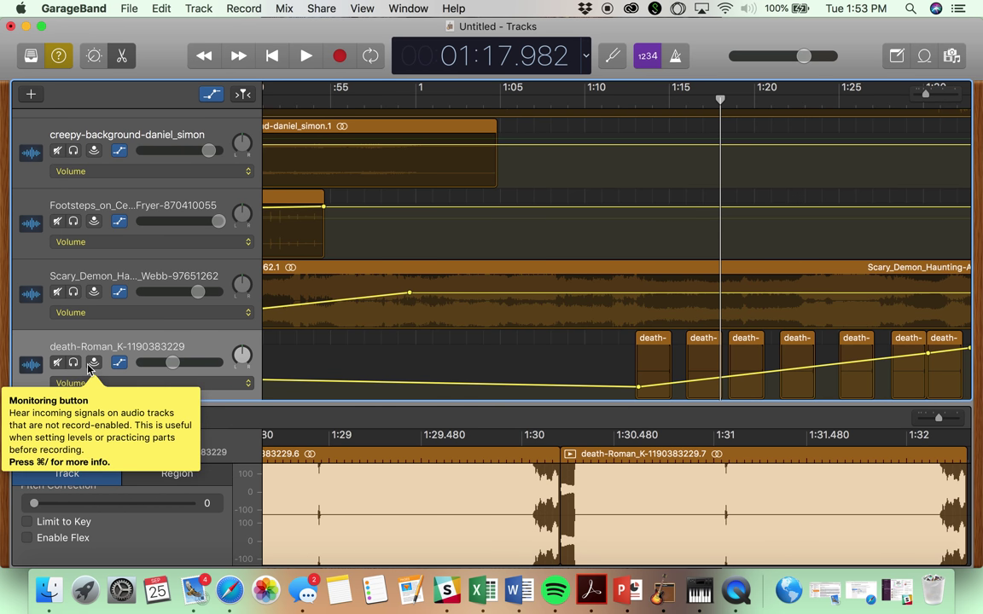
{"action": "left_click", "coordinate": [120, 363]}
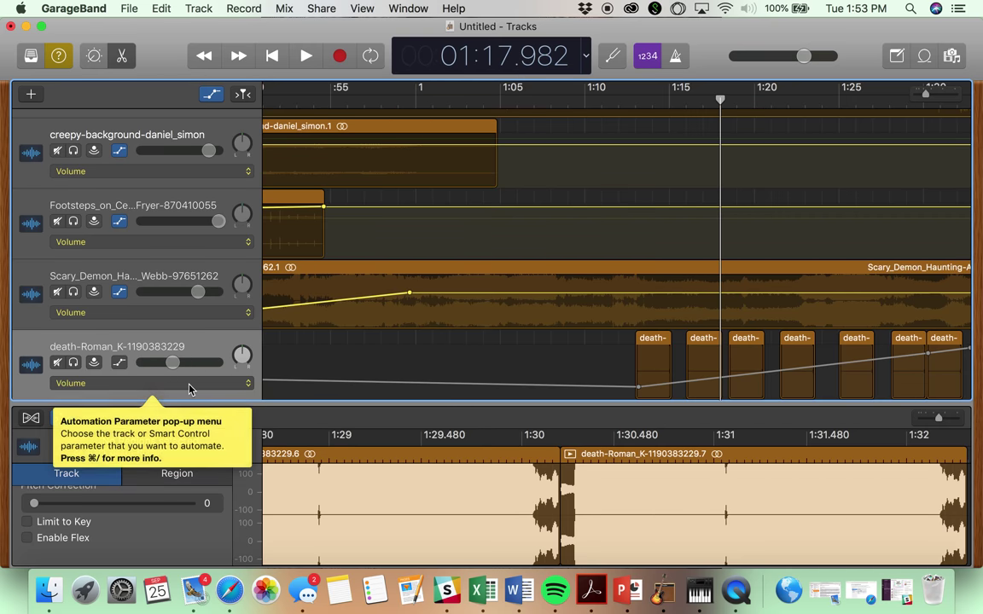
Step: Turn the death track's volume automation back on, drop its second clip into the lane below, and overlap it with the third clip moved earlier
{"action": "left_click", "coordinate": [120, 362]}
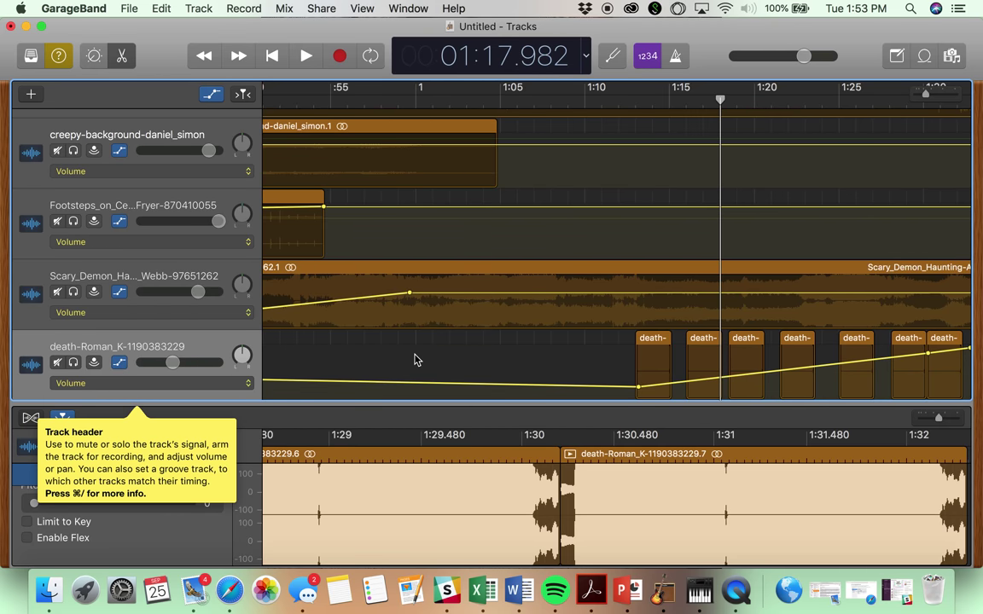
{"action": "scroll", "coordinate": [414, 360], "scroll_direction": "right", "scroll_amount": 5}
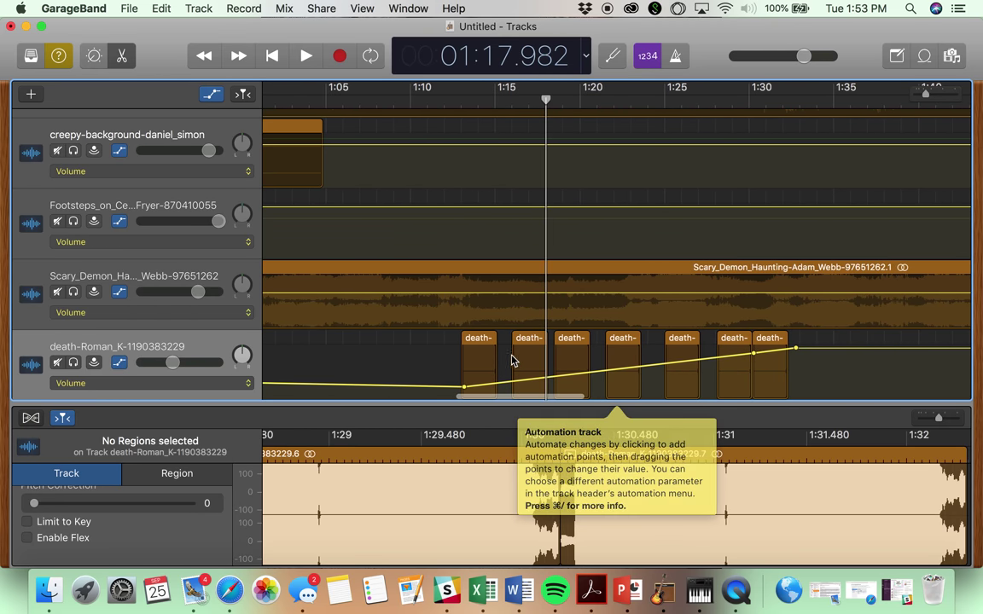
{"action": "left_click", "coordinate": [523, 353]}
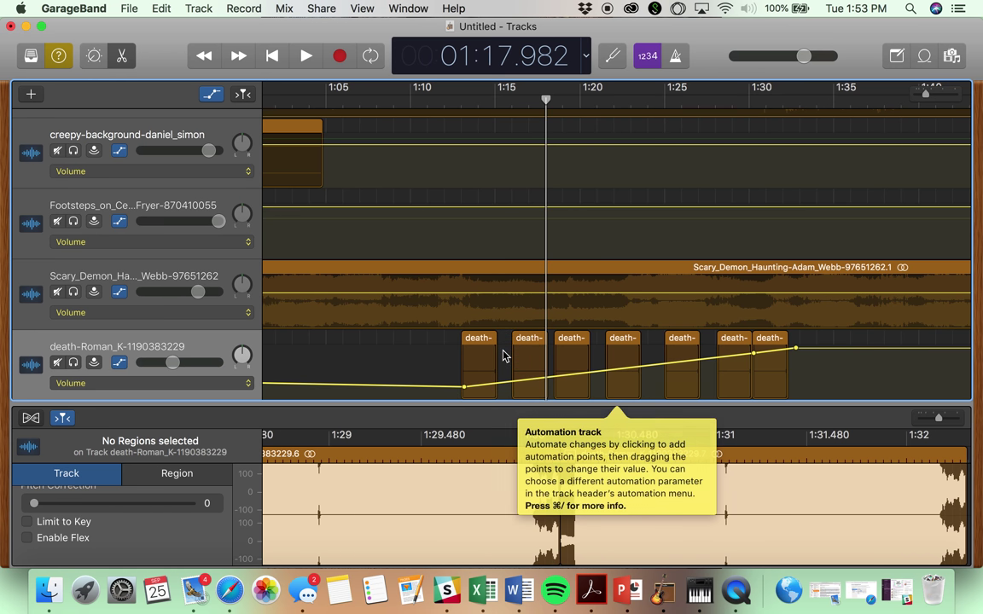
{"action": "scroll", "coordinate": [527, 358], "scroll_direction": "down", "scroll_amount": 3}
{"action": "left_click_drag", "start_coordinate": [527, 277], "coordinate": [506, 344]}
{"action": "left_click_drag", "start_coordinate": [571, 269], "coordinate": [540, 275]}
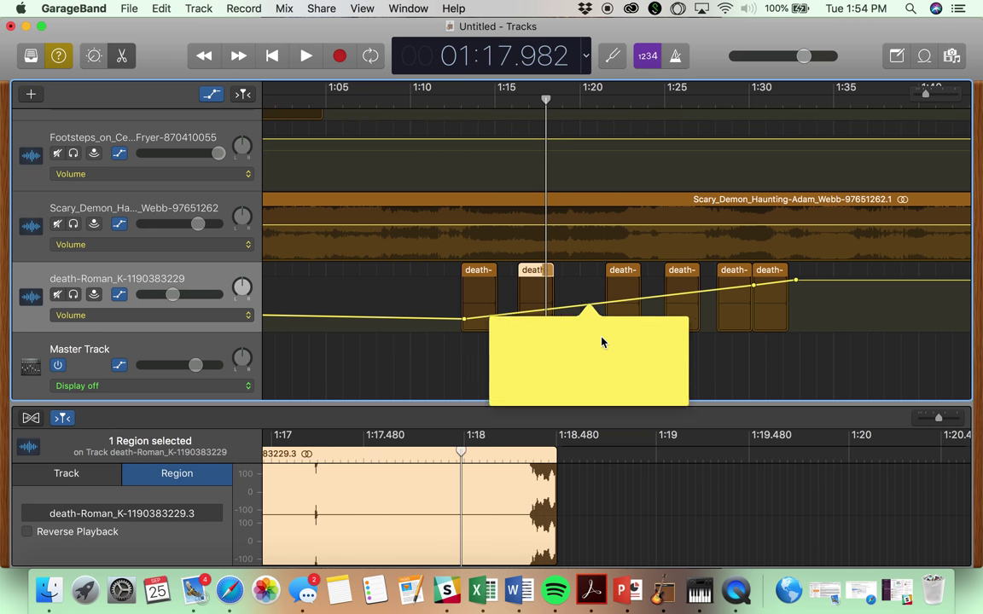
Step: Stagger the remaining four death clips earlier, alternating between the lower lane and the death track so each overlaps its neighbour
{"action": "scroll", "coordinate": [602, 339], "scroll_direction": "right", "scroll_amount": 2}
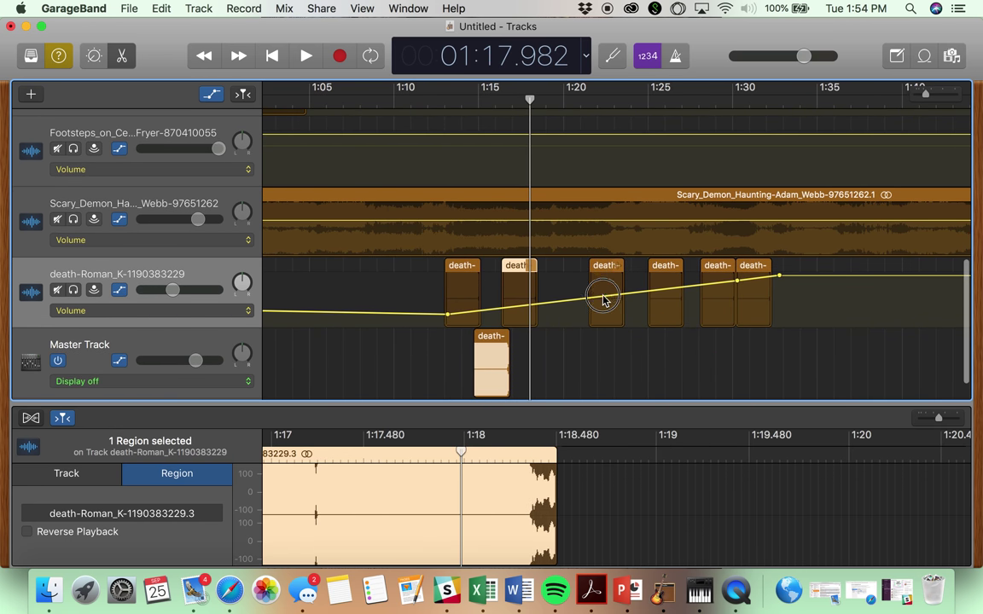
{"action": "left_click_drag", "start_coordinate": [606, 274], "coordinate": [544, 306]}
{"action": "left_click_drag", "start_coordinate": [665, 246], "coordinate": [577, 250]}
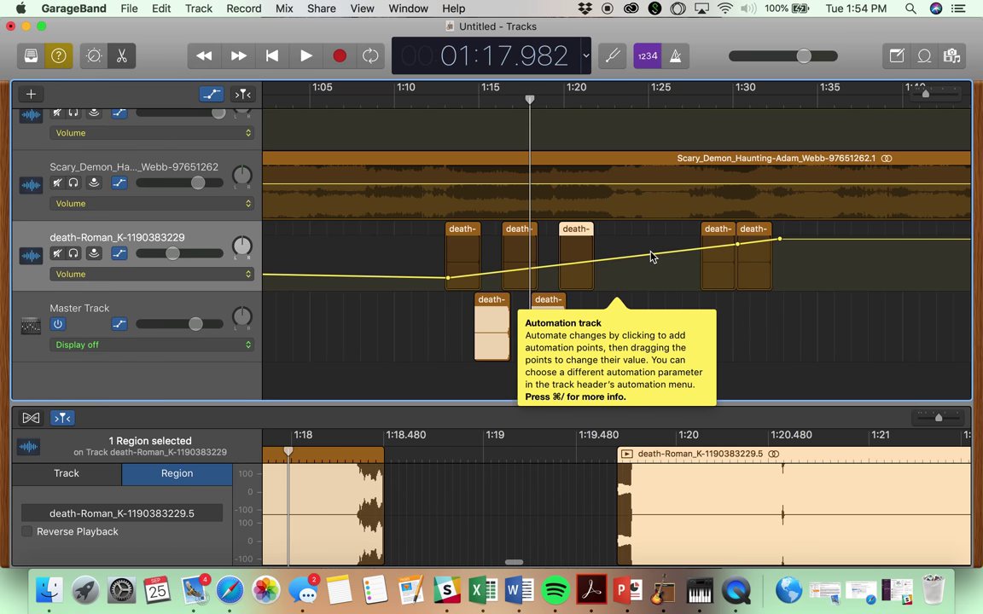
{"action": "left_click_drag", "start_coordinate": [717, 232], "coordinate": [603, 309]}
{"action": "left_click_drag", "start_coordinate": [743, 234], "coordinate": [625, 247]}
Step: Reshape the death track's volume automation to rise from a lower level at the first clip to a peak at the last clip's end
{"action": "left_click_drag", "start_coordinate": [737, 244], "coordinate": [737, 255]}
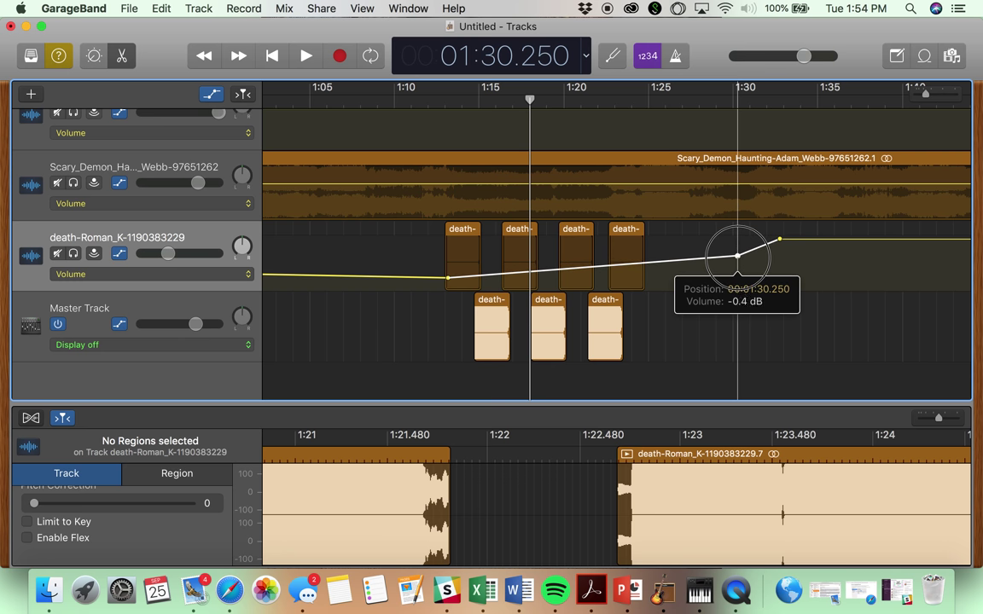
{"action": "left_click_drag", "start_coordinate": [737, 263], "coordinate": [644, 239]}
{"action": "left_click_drag", "start_coordinate": [449, 283], "coordinate": [448, 285]}
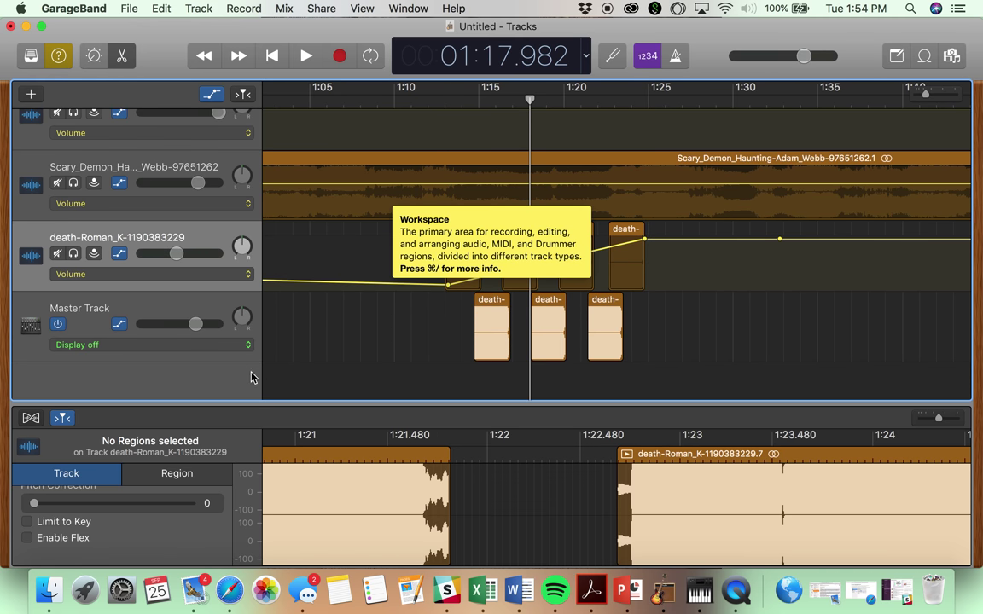
Step: Automate the master track's volume to rise from silence at the first lower-lane death clip to a high level just after the last one
{"action": "left_click", "coordinate": [210, 347]}
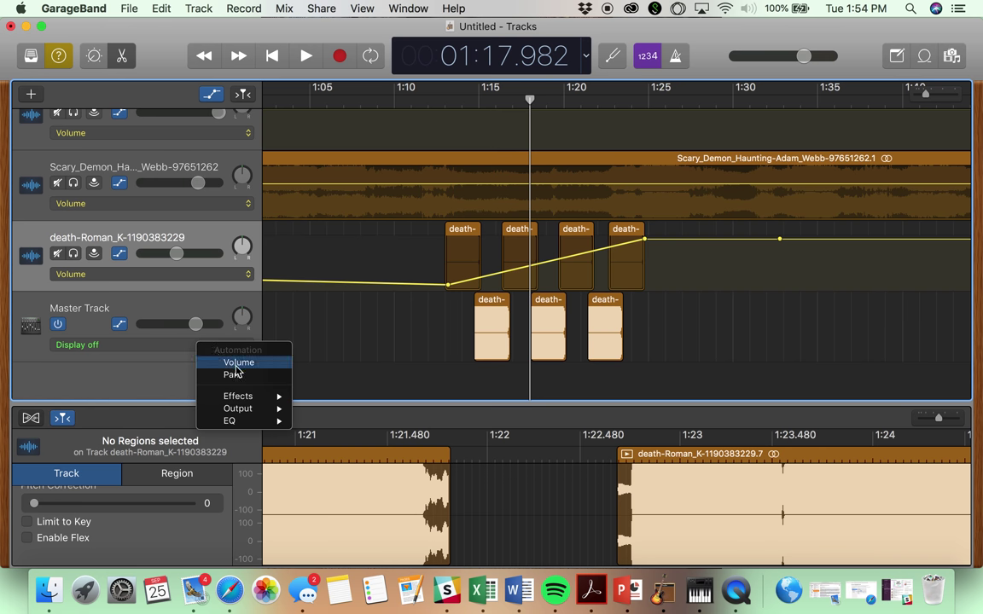
{"action": "left_click", "coordinate": [236, 364]}
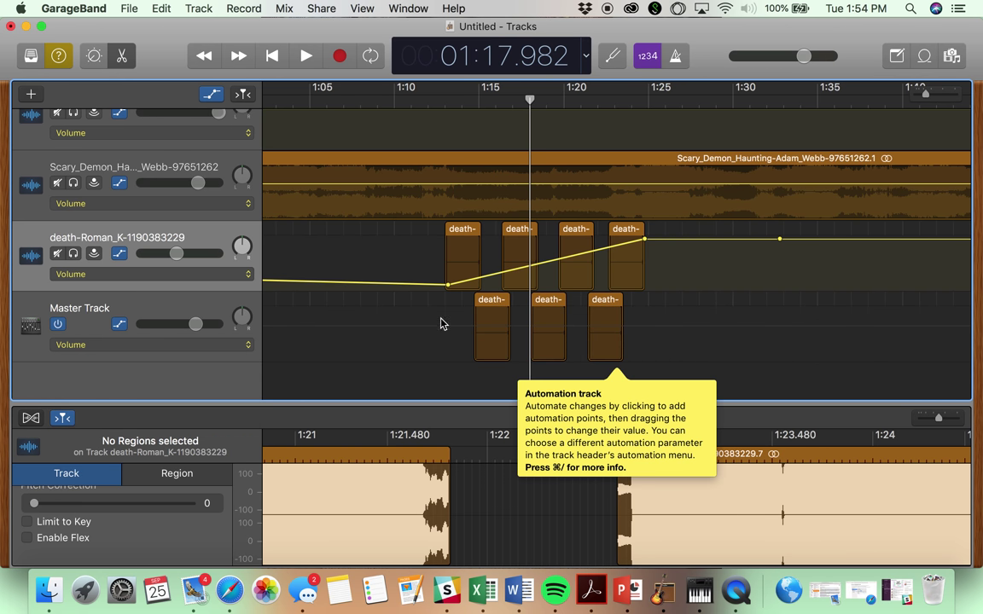
{"action": "left_click_drag", "start_coordinate": [445, 325], "coordinate": [474, 360]}
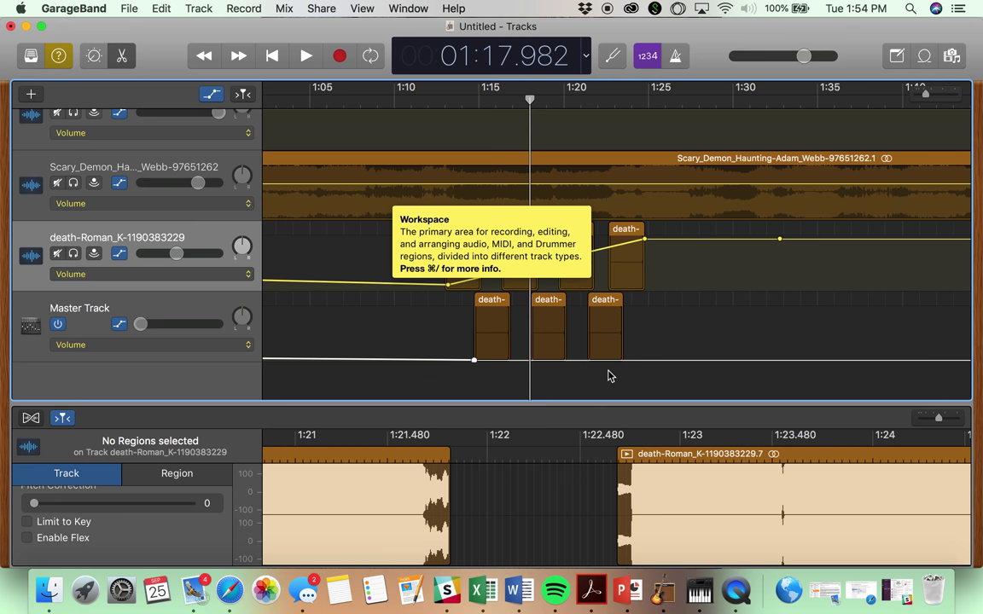
{"action": "left_click", "coordinate": [620, 367]}
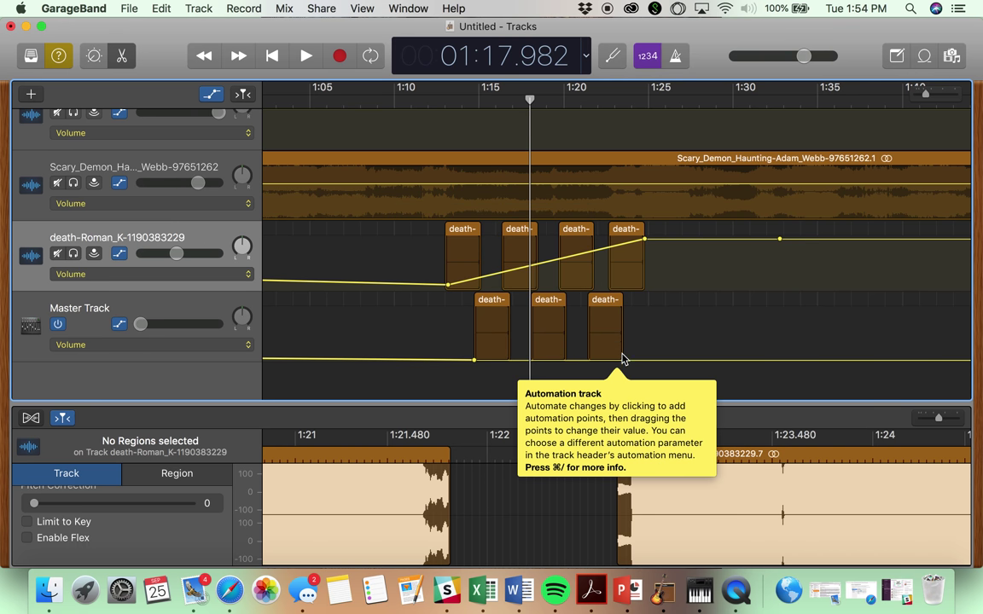
{"action": "mouse_move", "coordinate": [623, 360]}
{"action": "left_mouse_down"}
{"action": "mouse_move", "coordinate": [623, 339]}
{"action": "mouse_move", "coordinate": [628, 365]}
{"action": "left_mouse_up"}
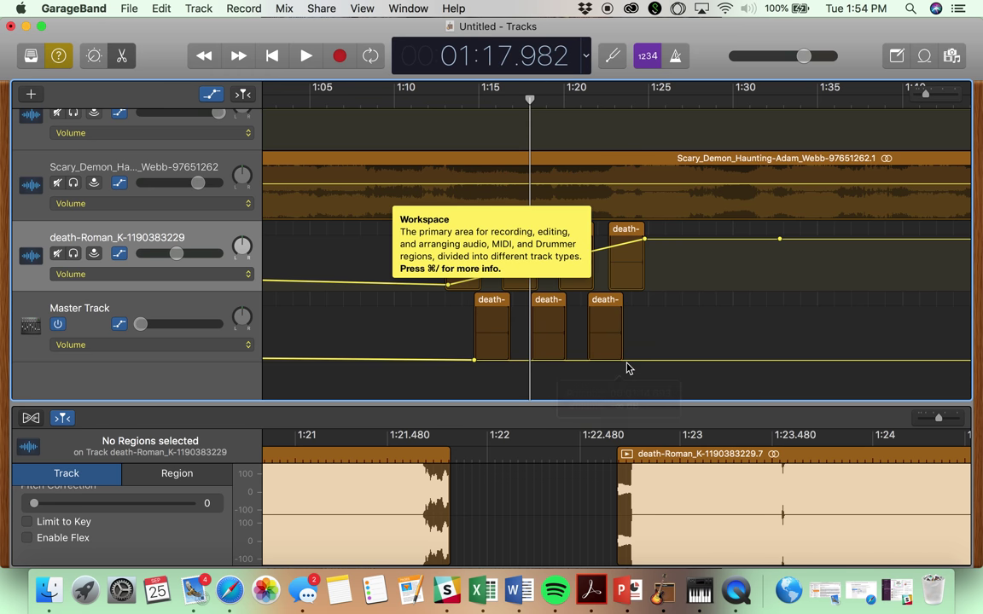
{"action": "left_click", "coordinate": [630, 363]}
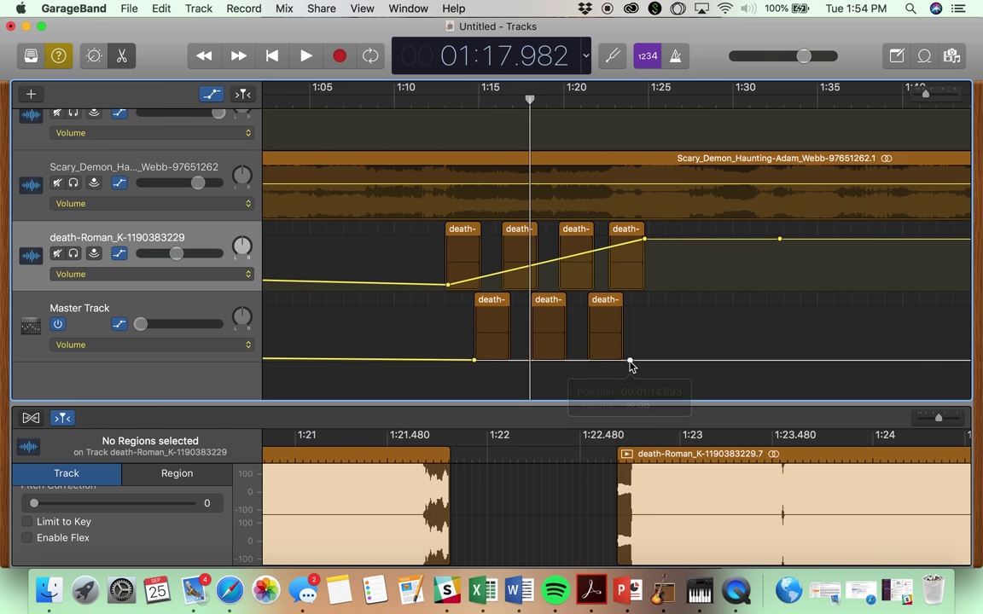
{"action": "left_click_drag", "start_coordinate": [629, 360], "coordinate": [630, 310]}
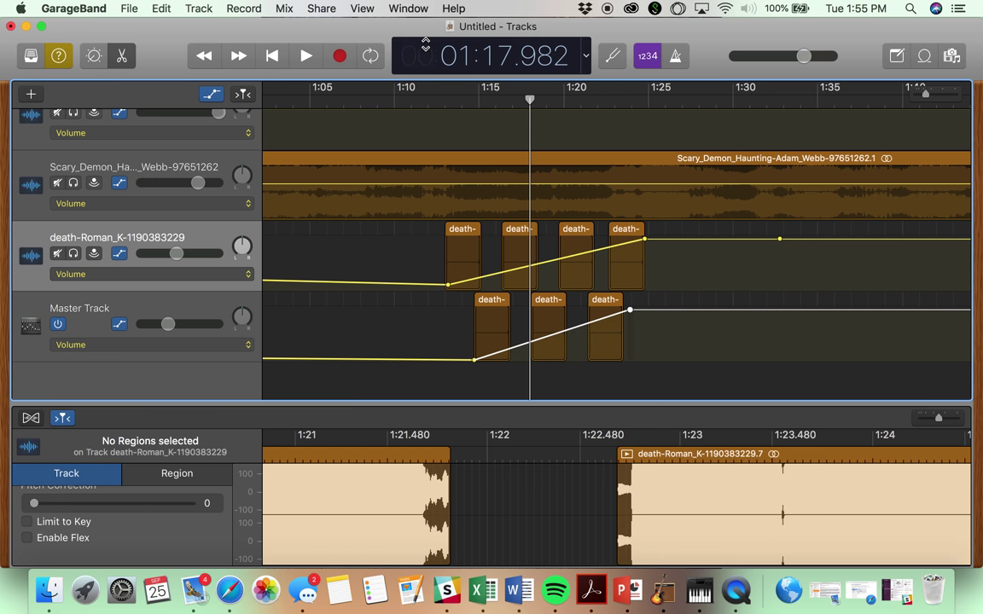
Step: Play back the overlapping death clips, follow the death and master levels, try lowering the death track's volume, and stop playback
{"action": "left_click", "coordinate": [394, 95]}
{"action": "key", "text": "space"}
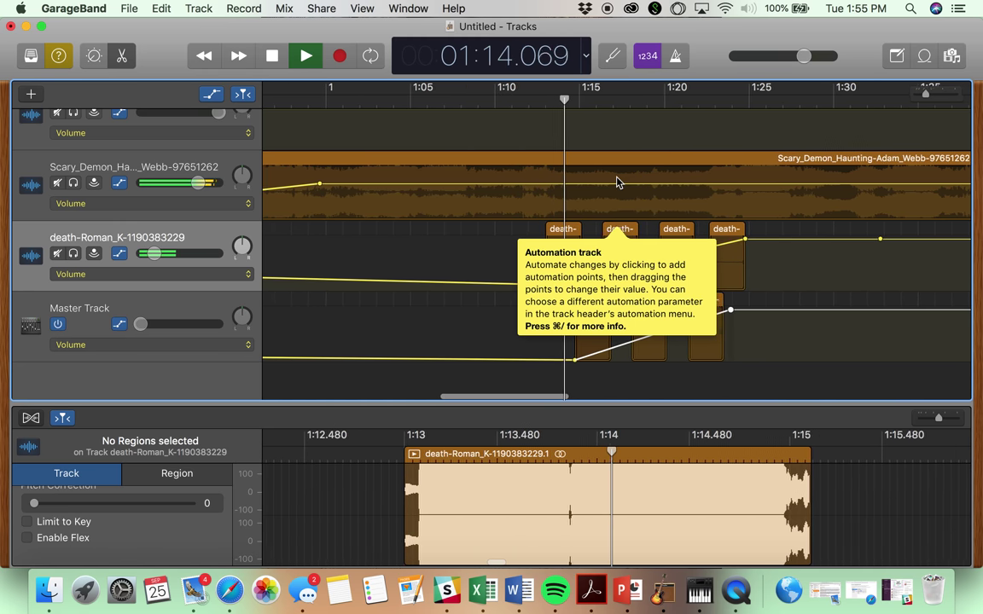
{"action": "key", "text": "XF86AudioRaiseVolume"}
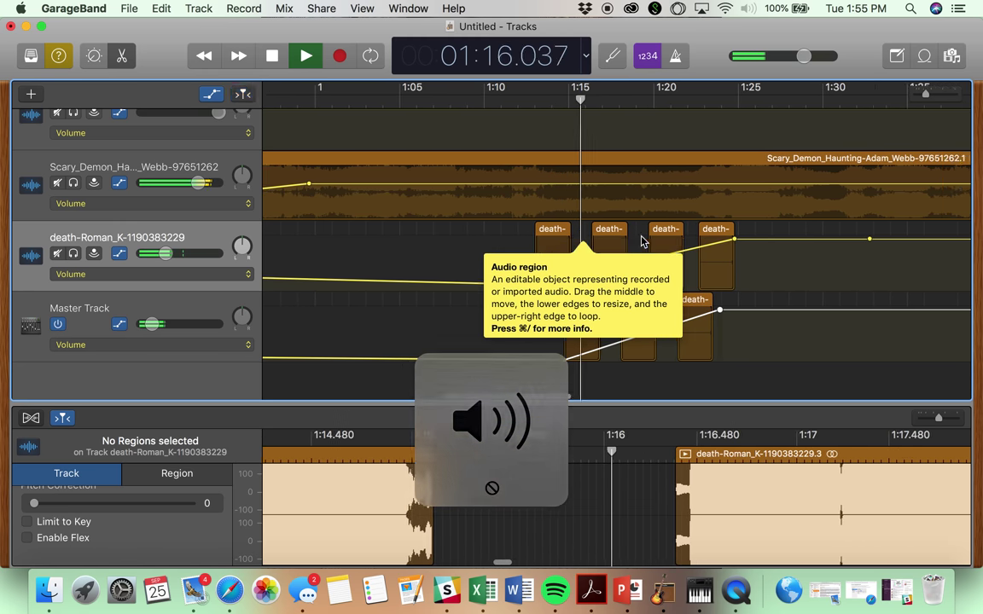
{"action": "scroll", "coordinate": [642, 241], "scroll_direction": "up", "scroll_amount": 1}
{"action": "scroll", "coordinate": [641, 241], "scroll_direction": "down", "scroll_amount": 1}
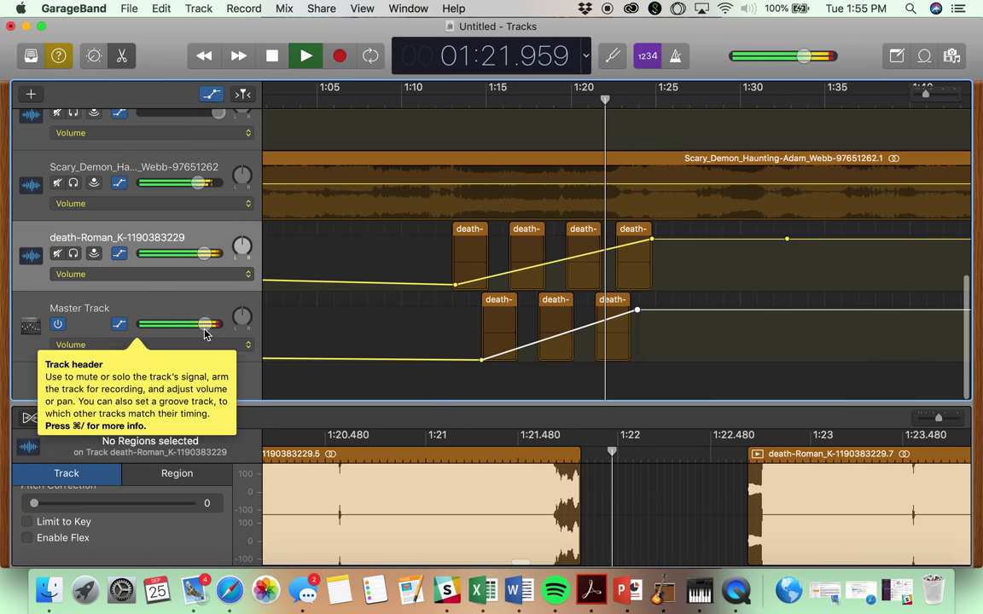
{"action": "scroll", "coordinate": [204, 327], "scroll_direction": "up", "scroll_amount": 6}
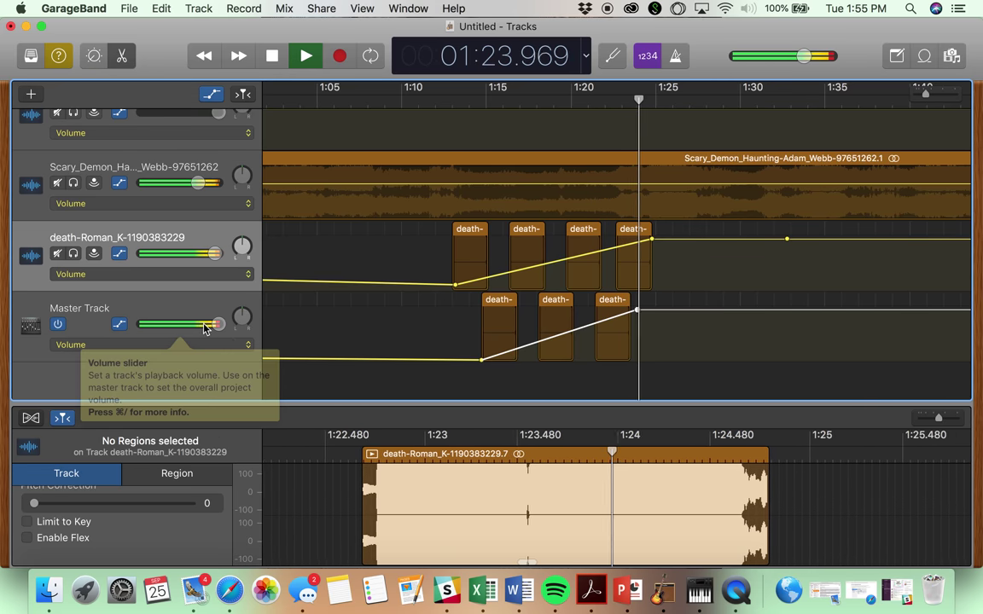
{"action": "scroll", "coordinate": [209, 325], "scroll_direction": "up", "scroll_amount": 3}
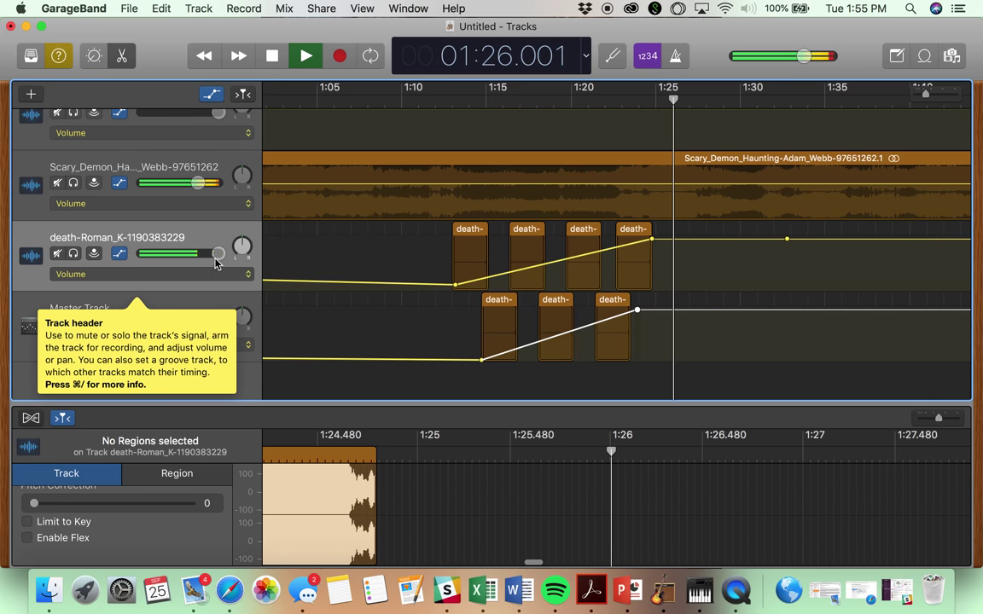
{"action": "left_click_drag", "start_coordinate": [217, 255], "coordinate": [195, 254]}
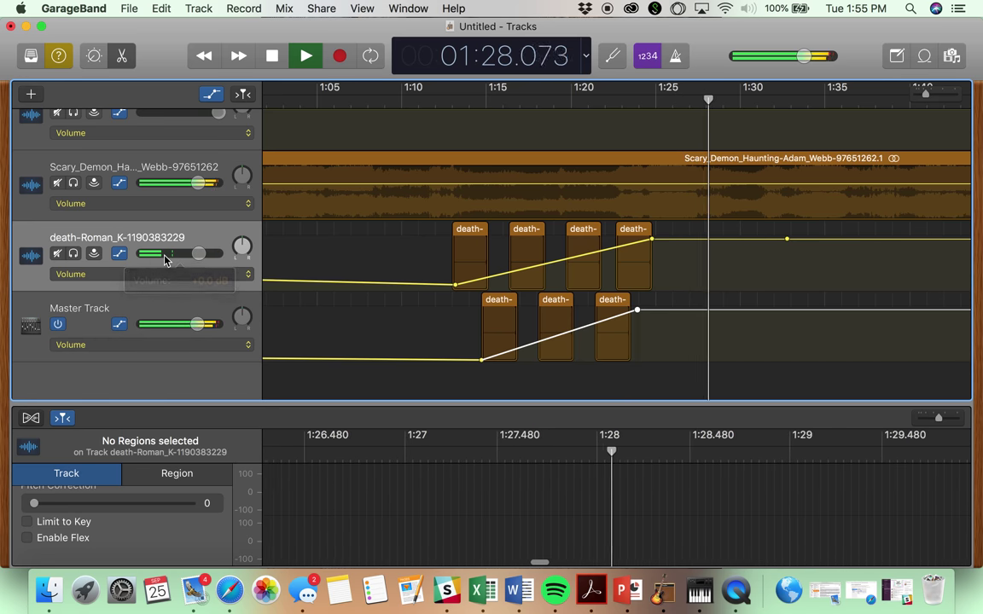
{"action": "key", "text": "space"}
Step: Trim the Scary Demon clip to end at about 1:41 and automate its volume to dip to silence near 1:26 and rise until the end
{"action": "scroll", "coordinate": [625, 362], "scroll_direction": "right", "scroll_amount": 10}
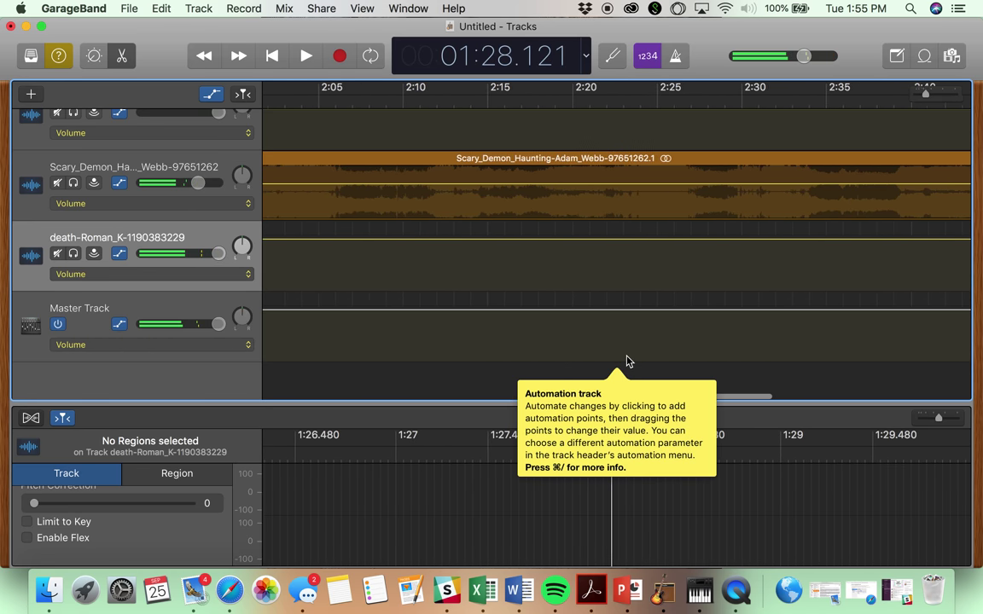
{"action": "scroll", "coordinate": [625, 362], "scroll_direction": "right", "scroll_amount": 10}
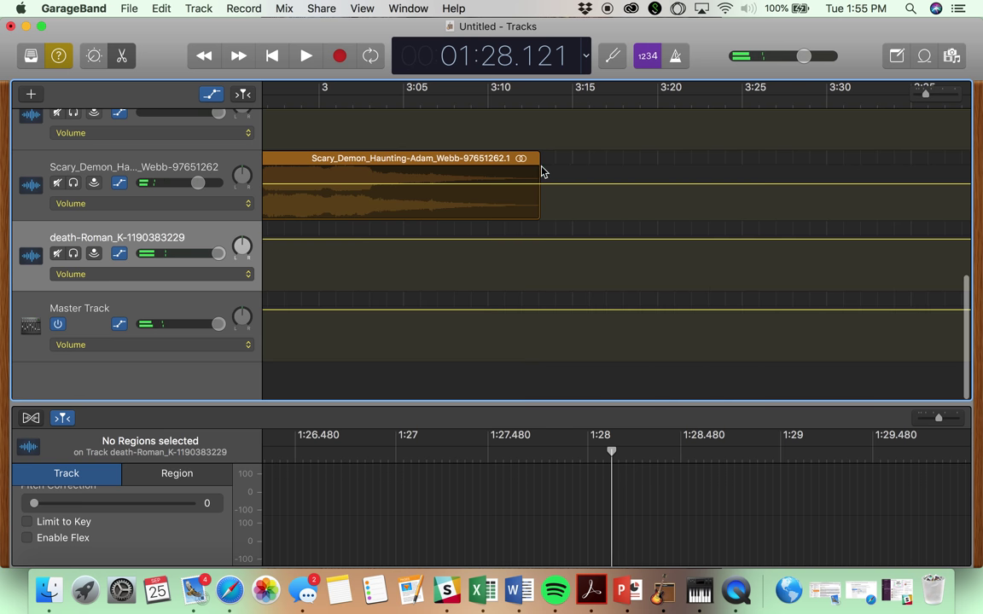
{"action": "left_click_drag", "start_coordinate": [537, 156], "coordinate": [207, 162]}
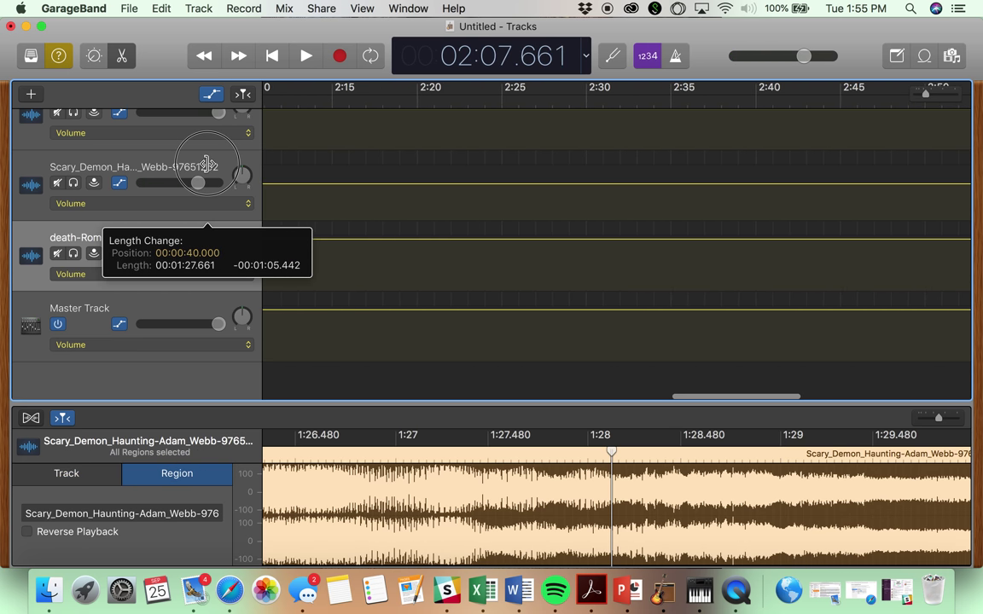
{"action": "left_click_drag", "start_coordinate": [207, 163], "coordinate": [512, 219]}
{"action": "left_click", "coordinate": [586, 186]}
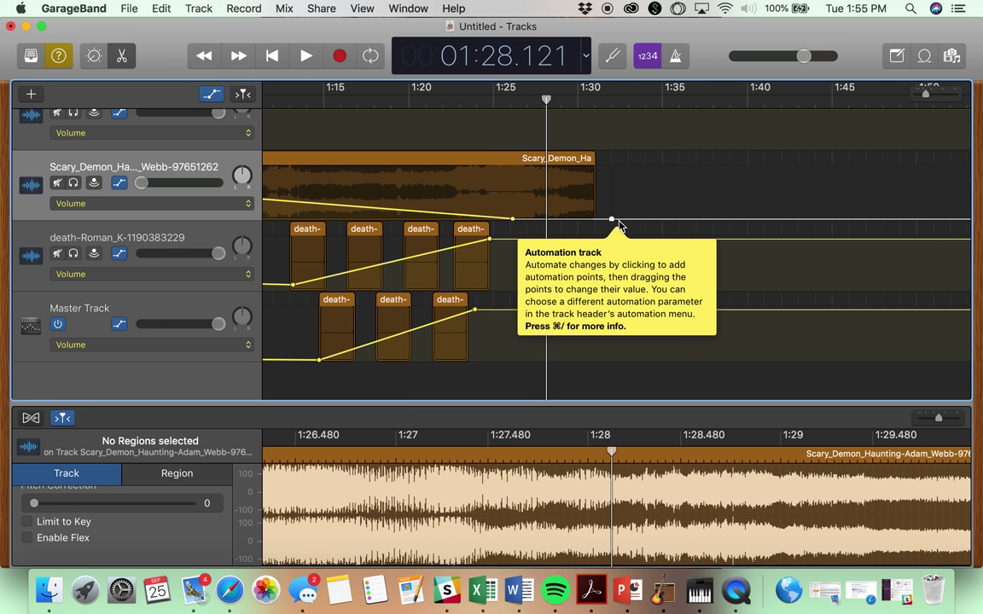
{"action": "left_click_drag", "start_coordinate": [613, 220], "coordinate": [766, 169]}
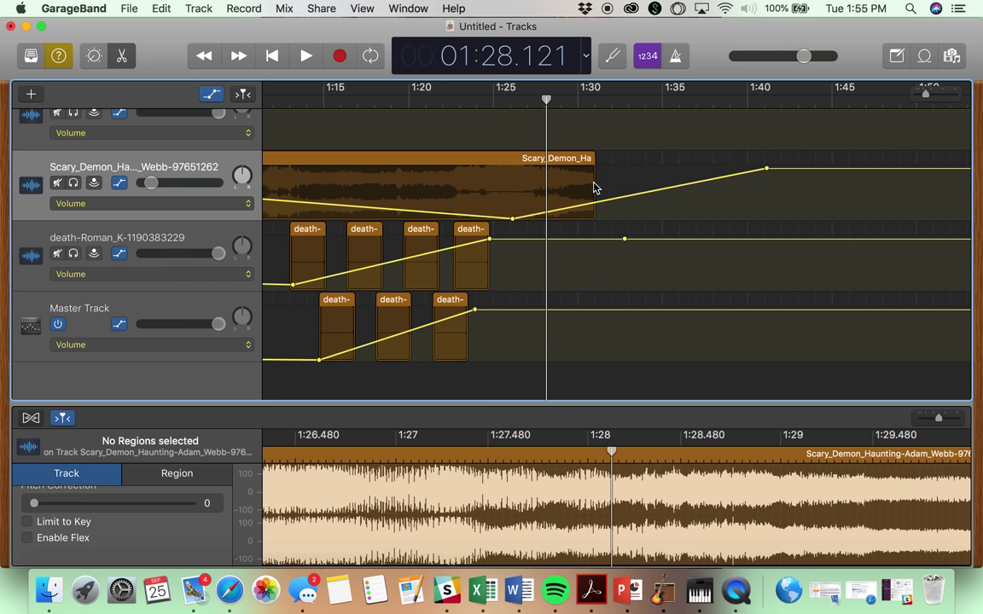
{"action": "left_click_drag", "start_coordinate": [594, 157], "coordinate": [766, 158]}
Step: Review the clip arrangement and automation curves across the tracks, from the opening footsteps to the Scary Demon clip
{"action": "scroll", "coordinate": [577, 218], "scroll_direction": "up", "scroll_amount": 5}
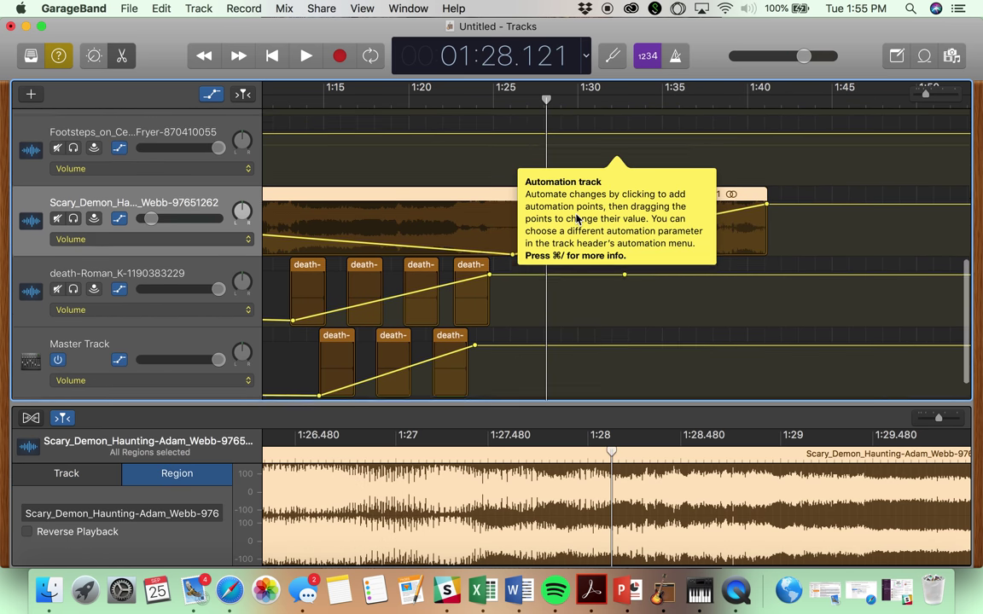
{"action": "scroll", "coordinate": [576, 220], "scroll_direction": "up", "scroll_amount": 7}
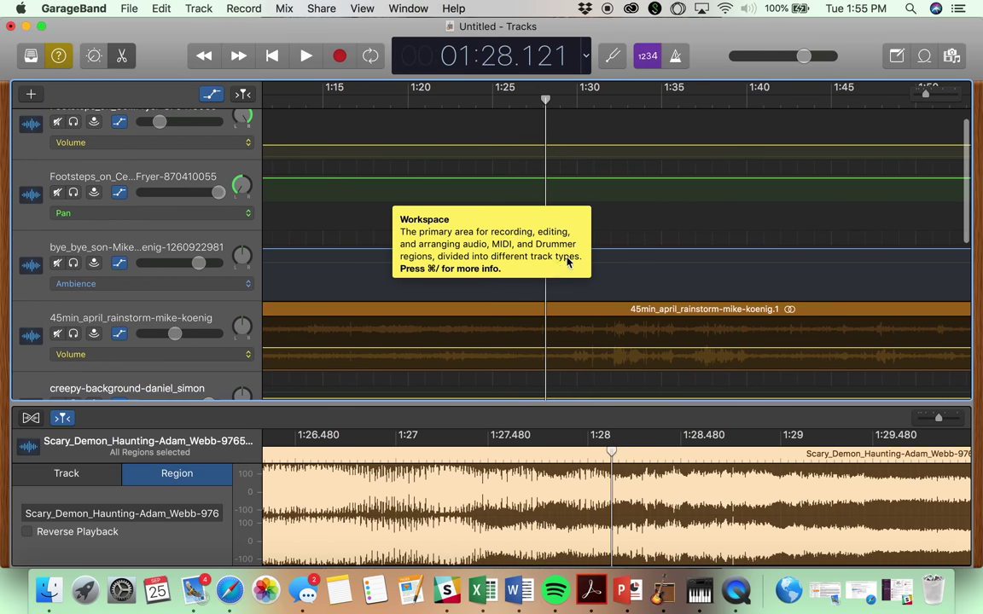
{"action": "scroll", "coordinate": [472, 298], "scroll_direction": "left", "scroll_amount": 15}
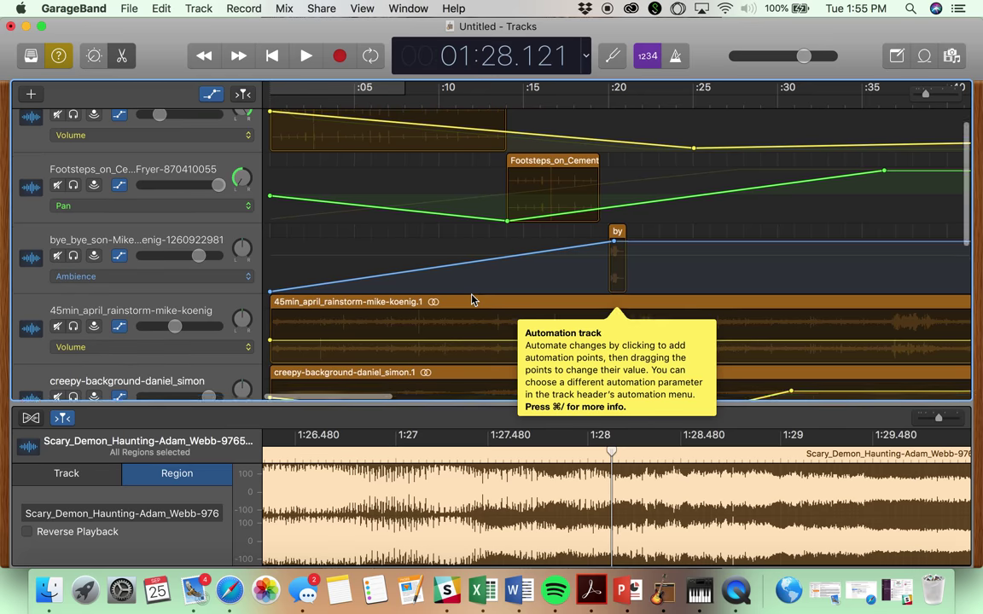
{"action": "scroll", "coordinate": [473, 298], "scroll_direction": "down", "scroll_amount": 5}
{"action": "scroll", "coordinate": [747, 332], "scroll_direction": "right", "scroll_amount": 4}
{"action": "scroll", "coordinate": [755, 298], "scroll_direction": "right", "scroll_amount": 13}
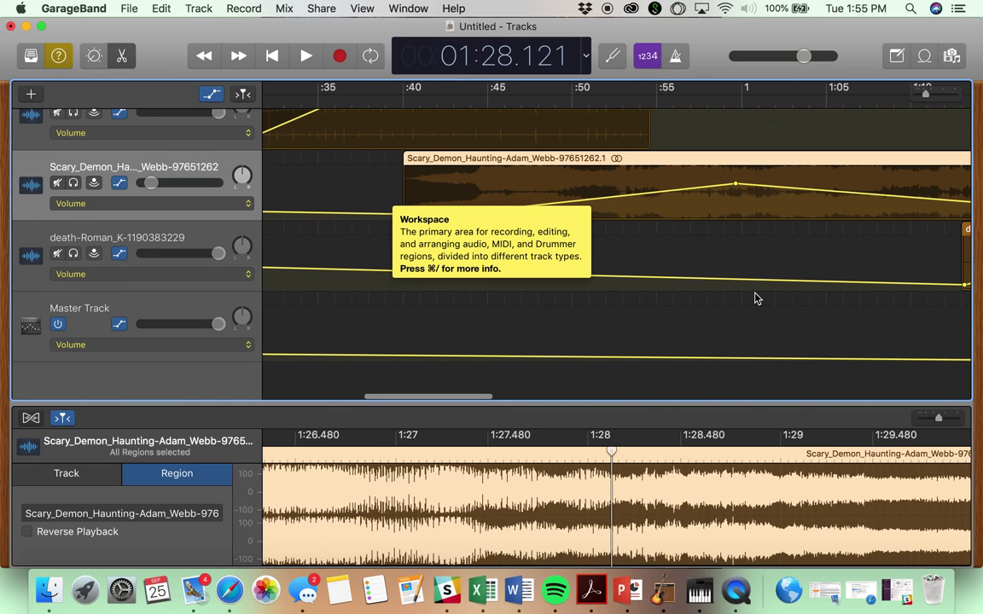
Step: Switch to Finder and open the horror_clips folder in Dropbox
{"action": "left_click", "coordinate": [48, 591]}
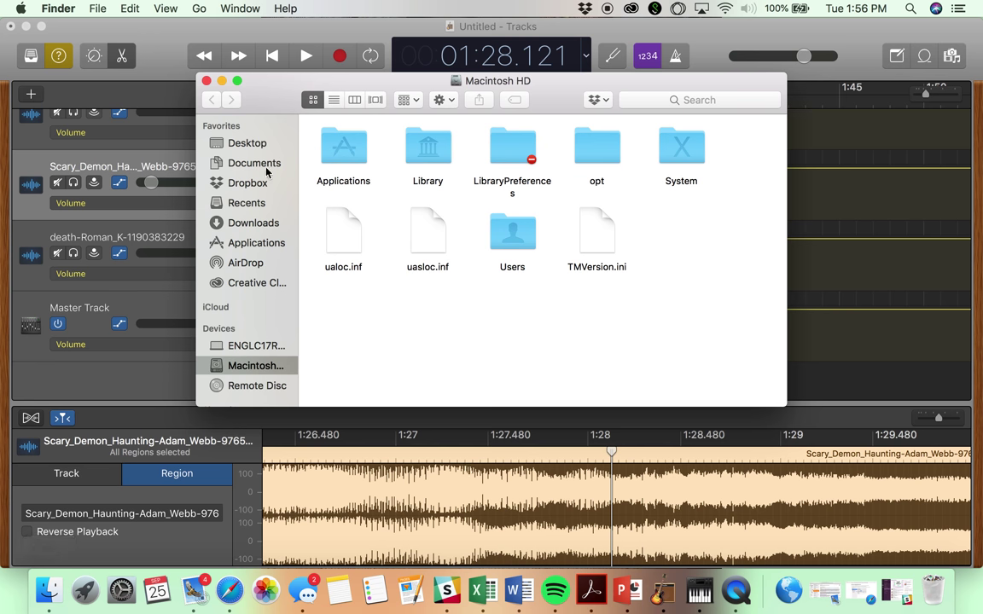
{"action": "left_click", "coordinate": [243, 221]}
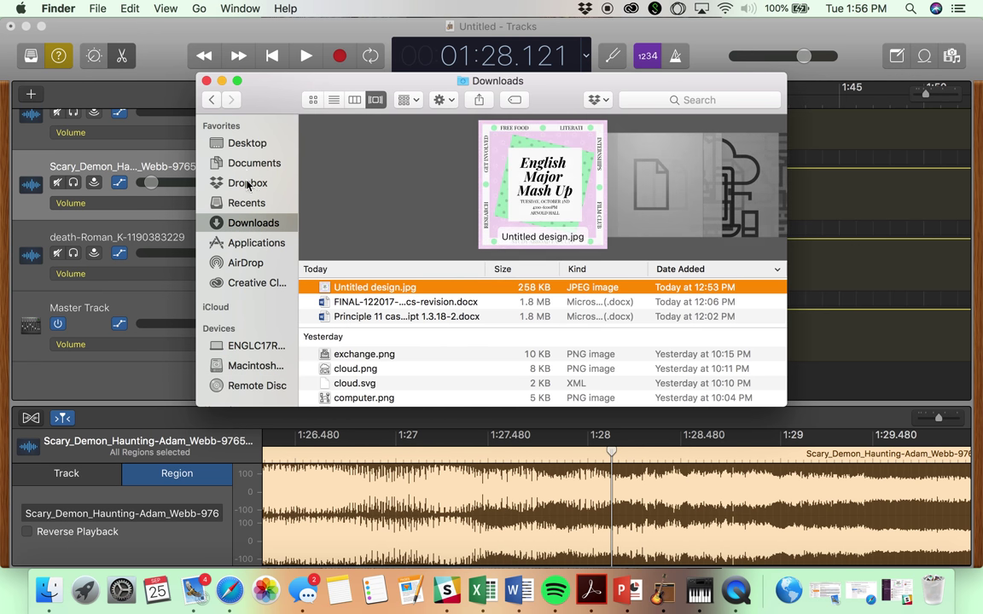
{"action": "scroll", "coordinate": [561, 194], "scroll_direction": "right", "scroll_amount": 10}
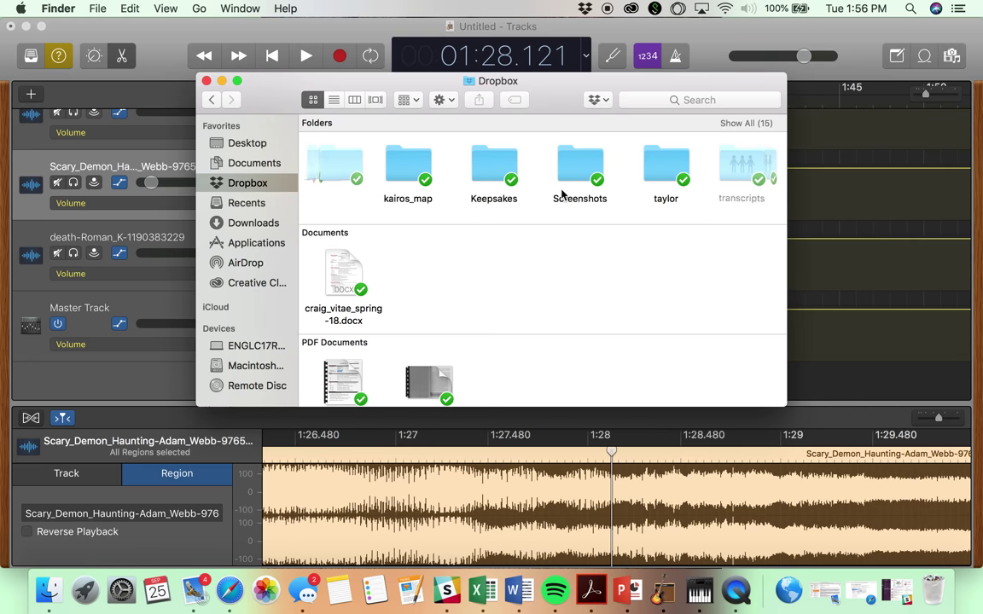
{"action": "scroll", "coordinate": [561, 195], "scroll_direction": "left", "scroll_amount": 5}
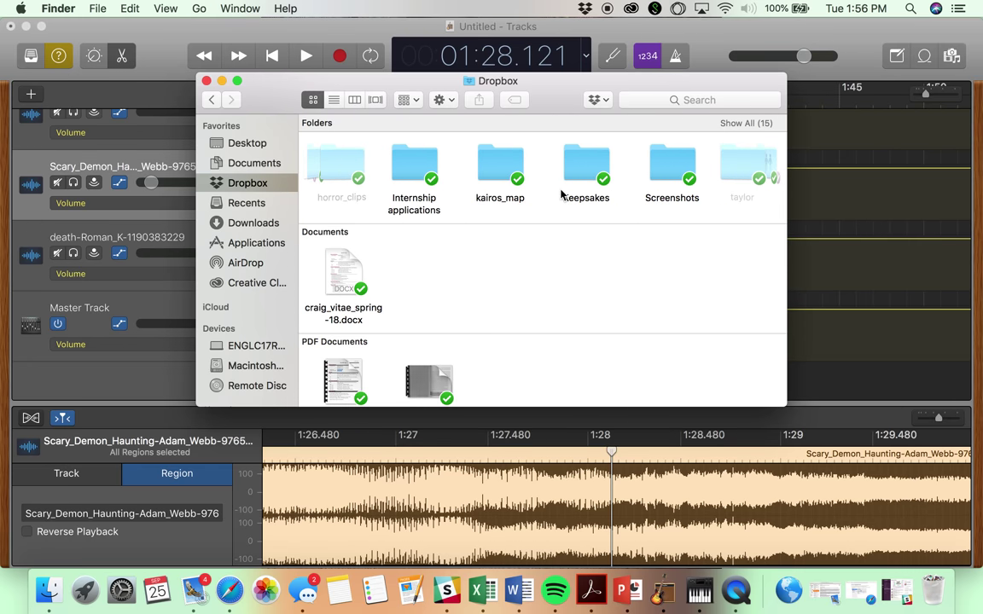
{"action": "scroll", "coordinate": [487, 183], "scroll_direction": "right", "scroll_amount": 5}
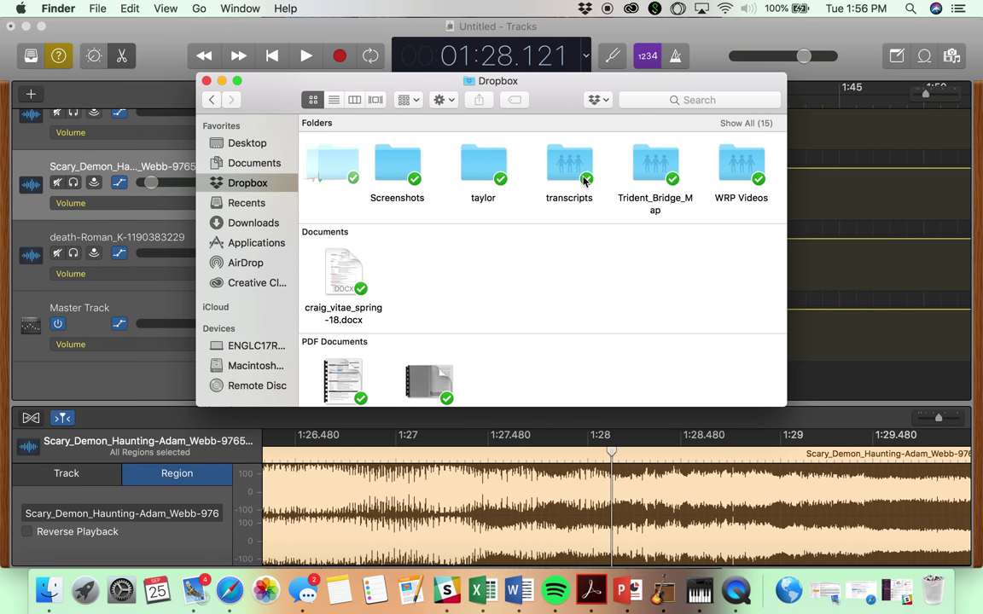
{"action": "scroll", "coordinate": [583, 181], "scroll_direction": "left", "scroll_amount": 10}
{"action": "scroll", "coordinate": [560, 181], "scroll_direction": "left", "scroll_amount": 3}
{"action": "scroll", "coordinate": [561, 180], "scroll_direction": "right", "scroll_amount": 8}
{"action": "scroll", "coordinate": [561, 181], "scroll_direction": "left", "scroll_amount": 2}
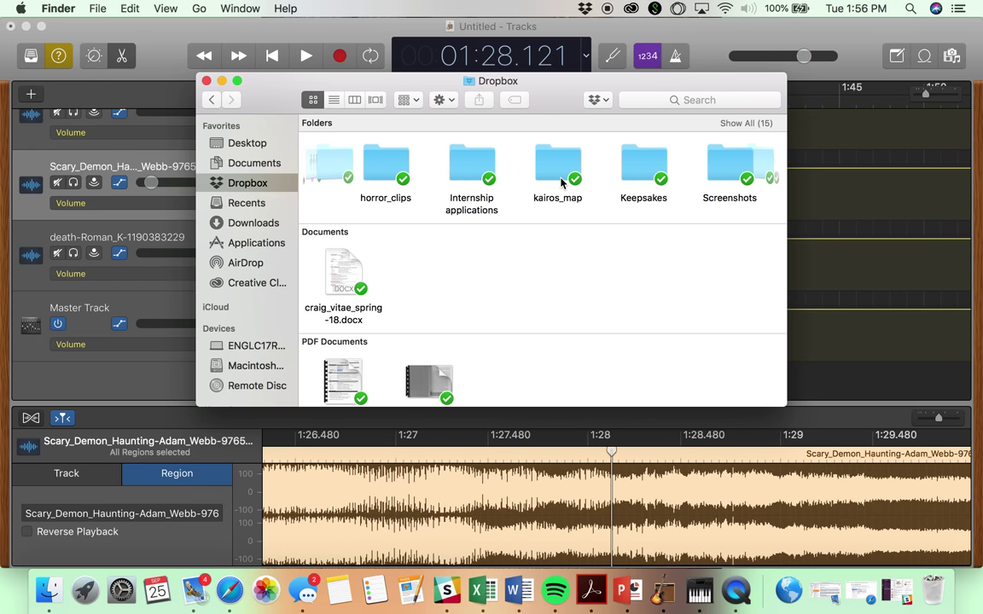
{"action": "left_click", "coordinate": [359, 160]}
{"action": "double_click", "coordinate": [430, 158]}
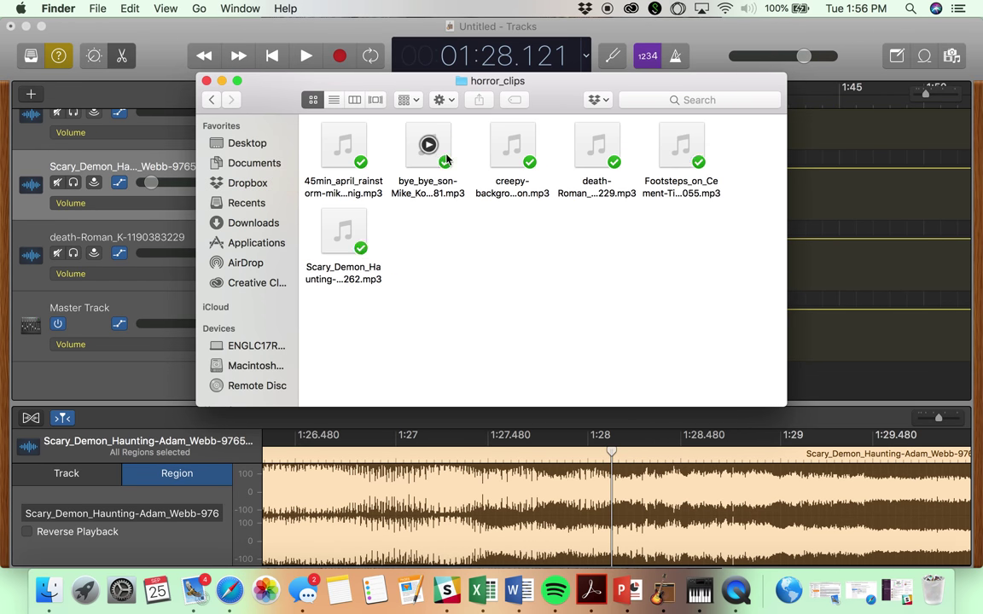
Step: Import the bye_bye_son clip from horror_clips onto the Scary Demon track, starting at about 1:42
{"action": "left_click_drag", "start_coordinate": [559, 83], "coordinate": [265, 244]}
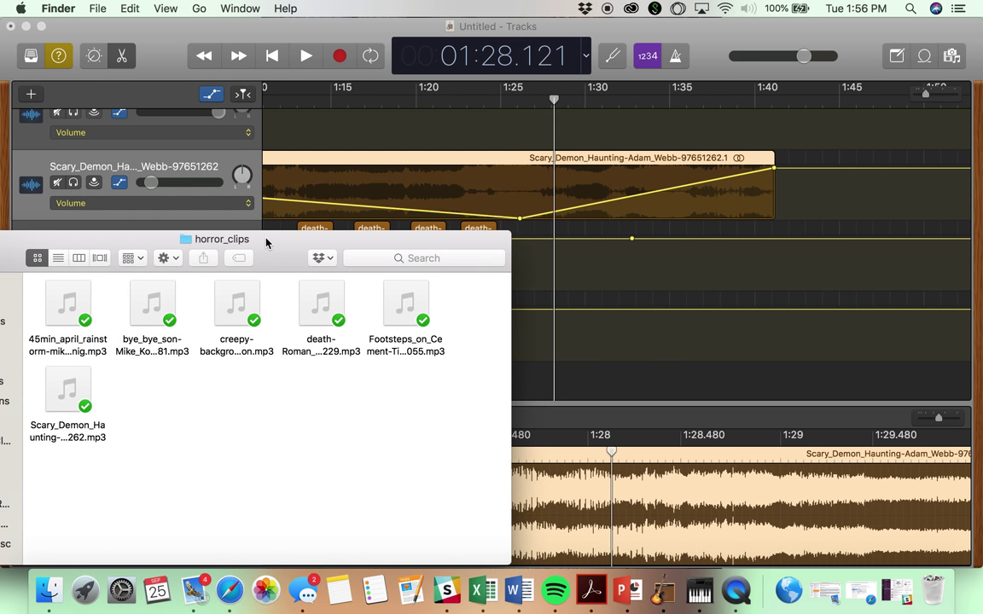
{"action": "left_click_drag", "start_coordinate": [139, 313], "coordinate": [804, 199]}
{"action": "left_click_drag", "start_coordinate": [812, 158], "coordinate": [796, 160]}
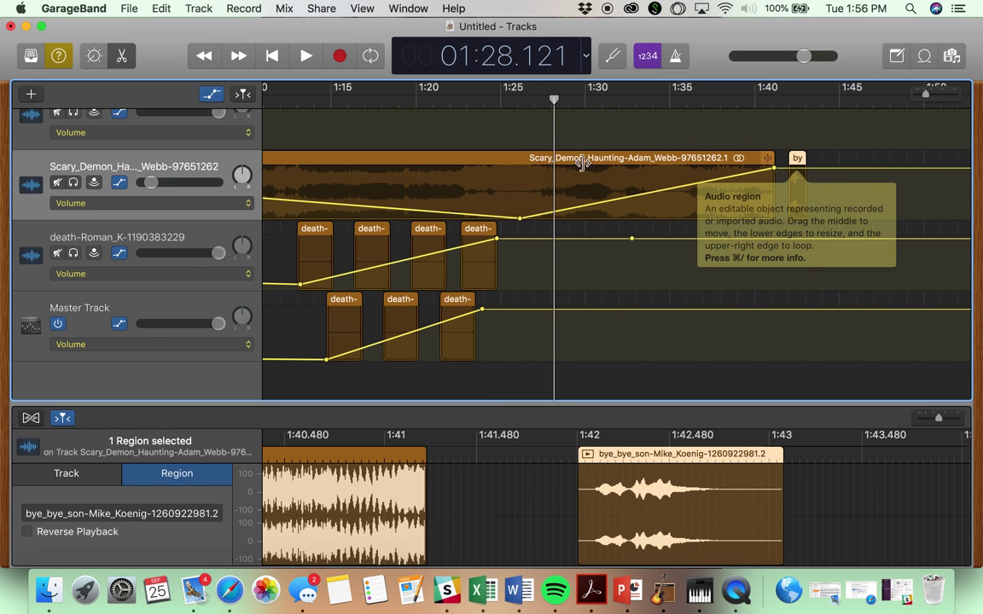
Step: Try out a Low automation rise from the Scary Demon clip's end into the bye_bye_son clip during playback, and remove its points
{"action": "left_click", "coordinate": [239, 205]}
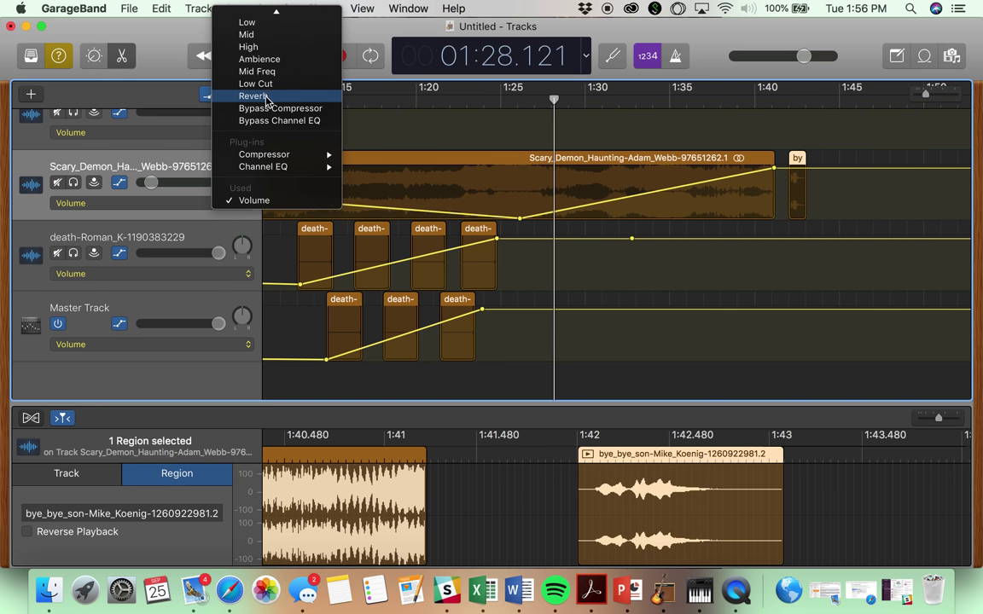
{"action": "left_click", "coordinate": [264, 28]}
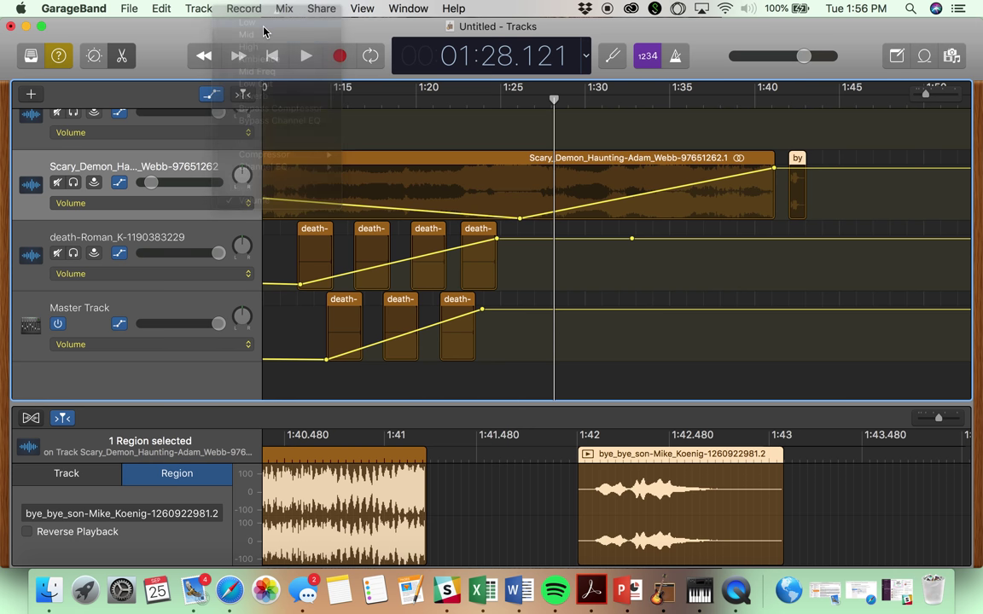
{"action": "left_click", "coordinate": [792, 200]}
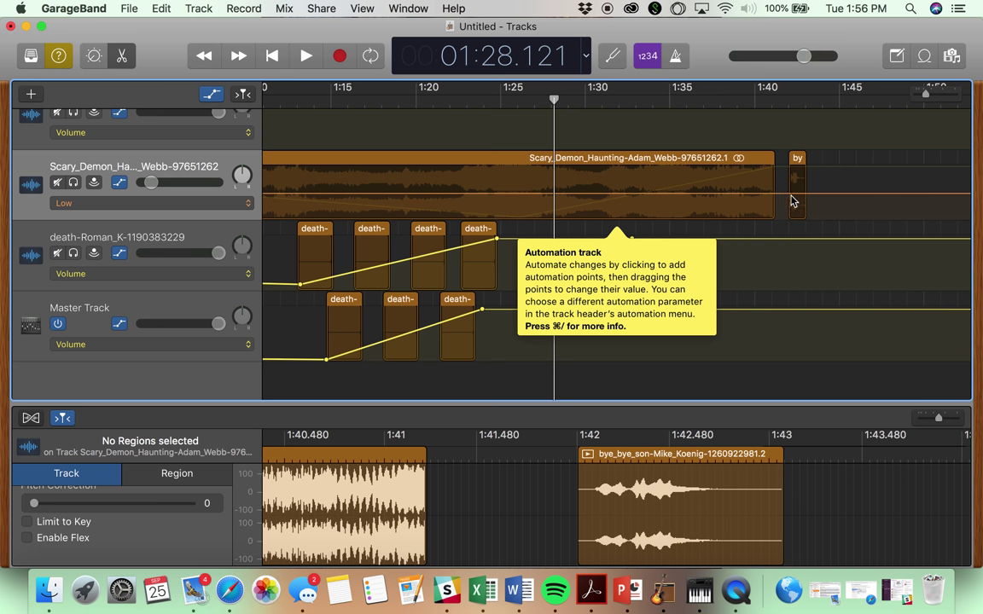
{"action": "left_click", "coordinate": [791, 195]}
{"action": "left_click", "coordinate": [804, 196]}
{"action": "left_click_drag", "start_coordinate": [805, 196], "coordinate": [791, 168]}
{"action": "left_click", "coordinate": [774, 194]}
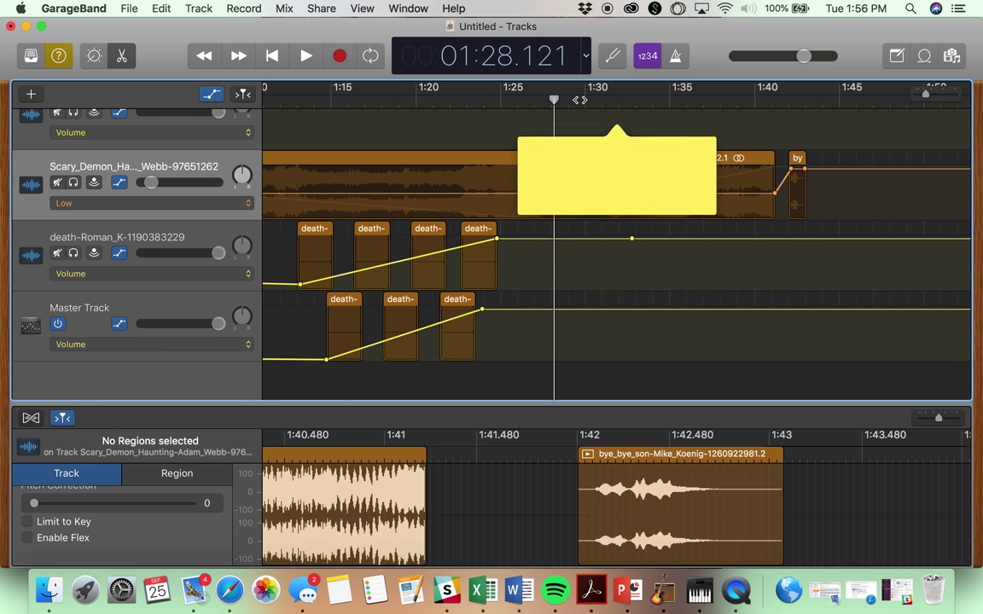
{"action": "key", "text": "space"}
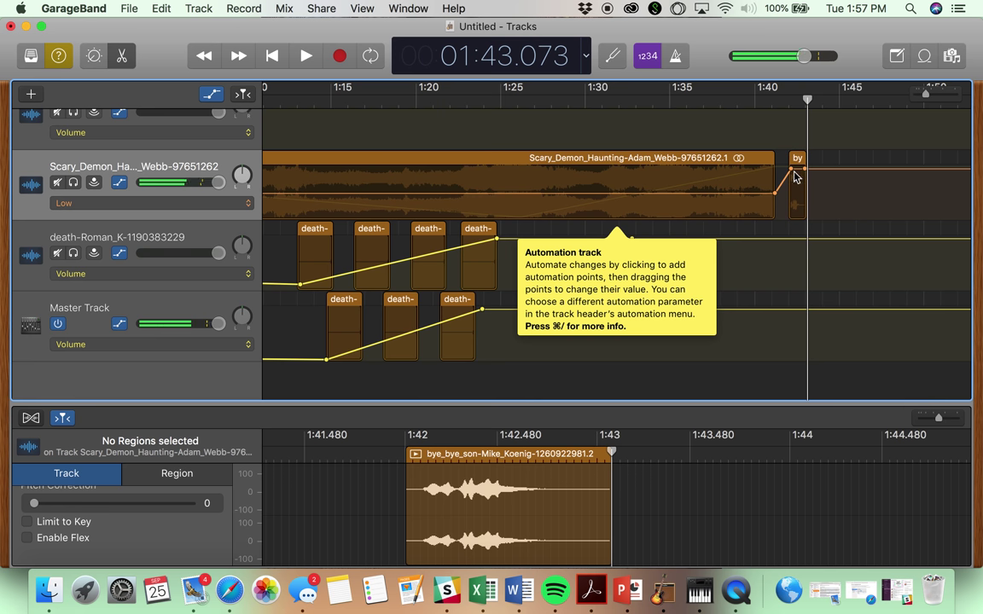
{"action": "left_click_drag", "start_coordinate": [792, 171], "coordinate": [805, 183]}
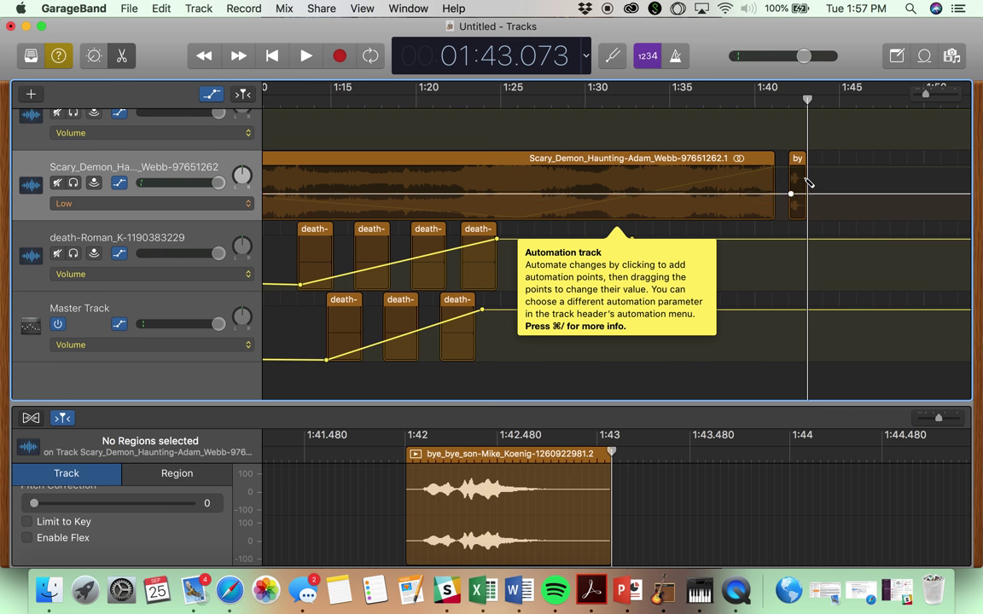
Step: Move the bye_bye_son clip directly behind the Scary Demon clip and automate the track's Reverb to jump from minimum to maximum at its start
{"action": "left_click_drag", "start_coordinate": [794, 158], "coordinate": [781, 162]}
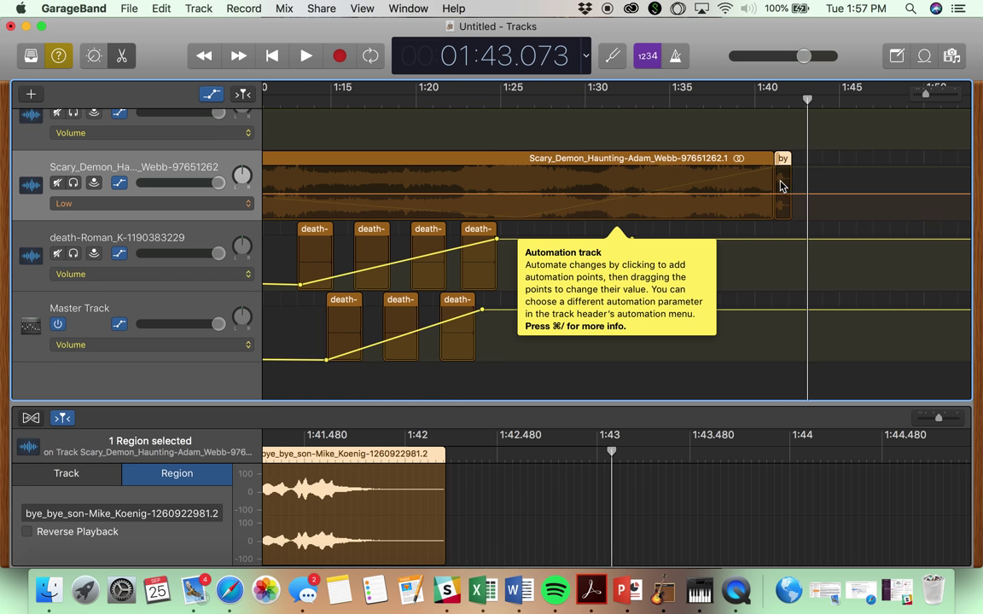
{"action": "left_click", "coordinate": [228, 203]}
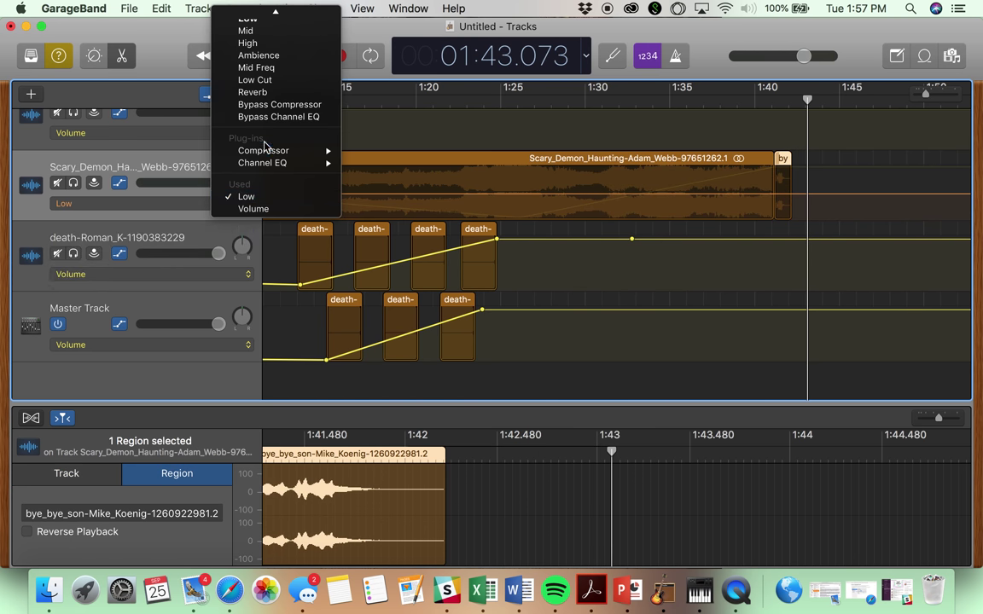
{"action": "left_click", "coordinate": [269, 92]}
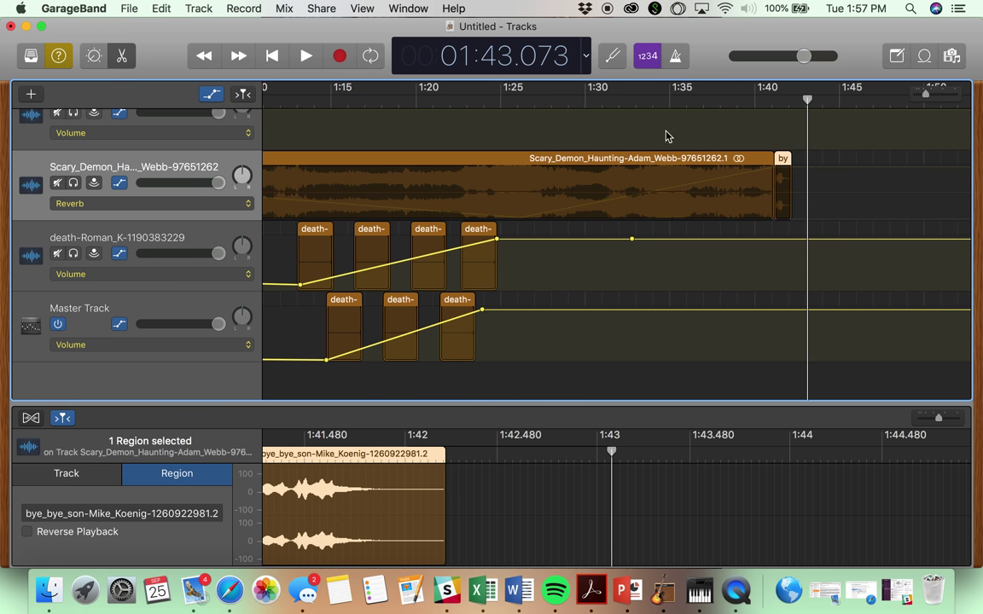
{"action": "left_click", "coordinate": [776, 197]}
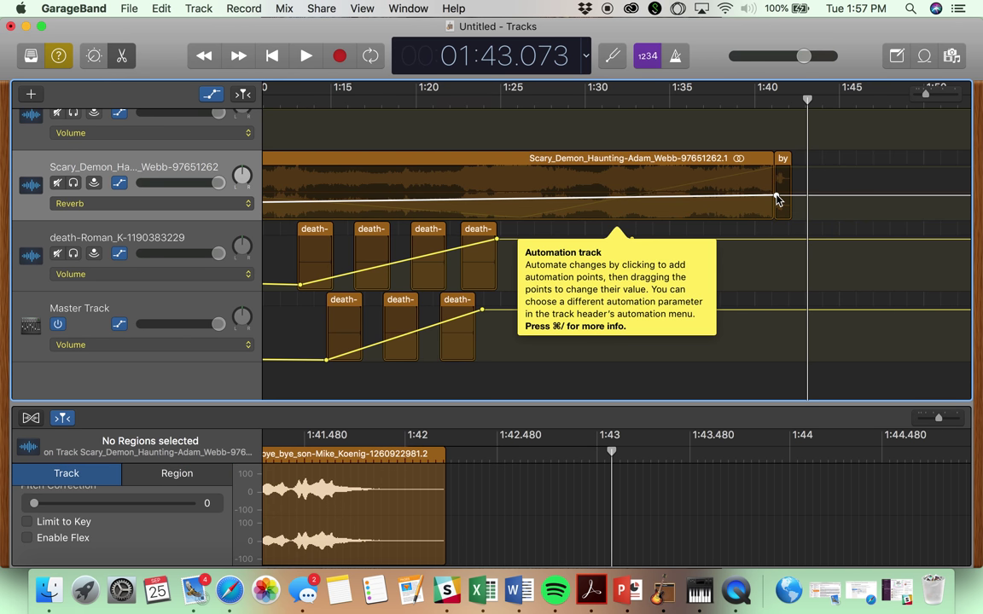
{"action": "left_click_drag", "start_coordinate": [776, 195], "coordinate": [779, 207]}
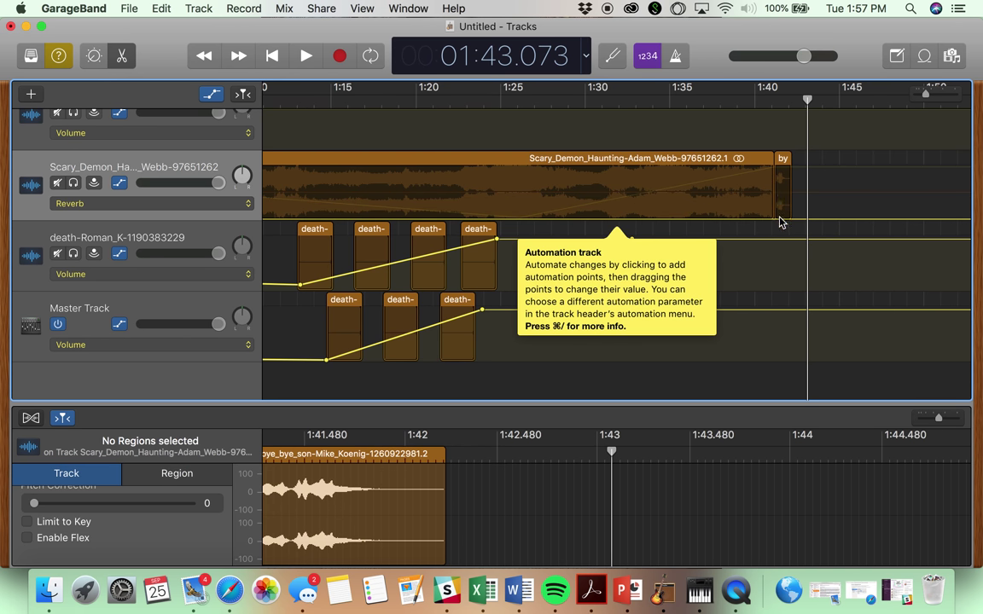
{"action": "left_click", "coordinate": [776, 209]}
{"action": "left_click_drag", "start_coordinate": [777, 210], "coordinate": [777, 219]}
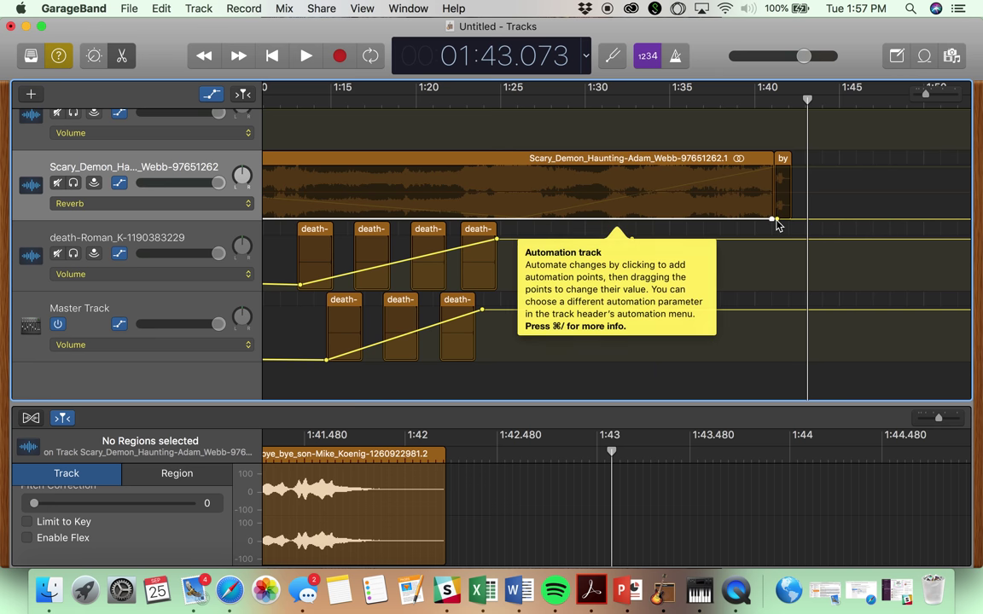
{"action": "left_click_drag", "start_coordinate": [776, 220], "coordinate": [776, 168]}
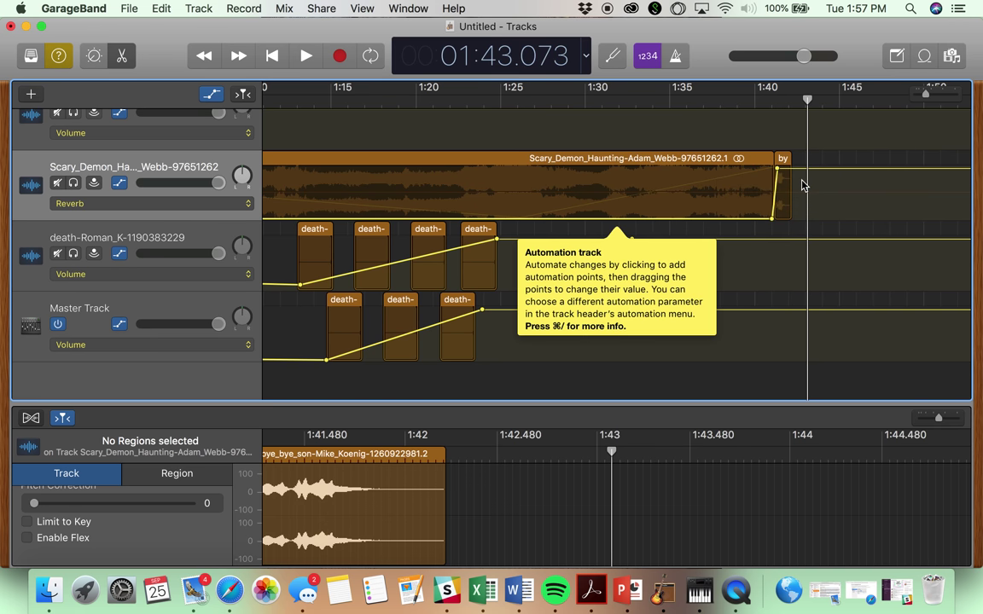
Step: Play back the Scary Demon ending and the bye_bye_son clip from about 1:32, and stop after the last clip
{"action": "left_click", "coordinate": [632, 104]}
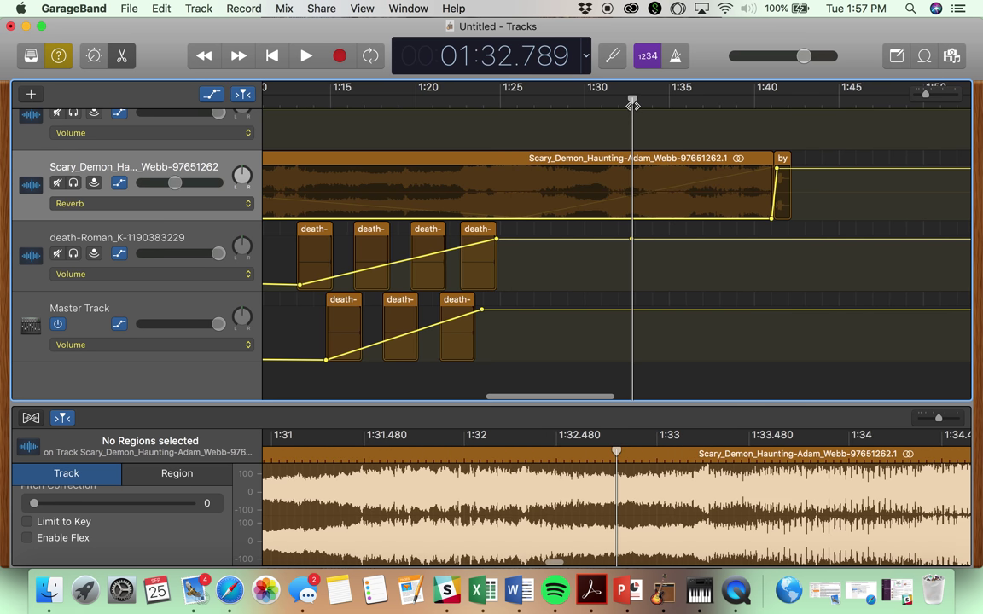
{"action": "key", "text": "space"}
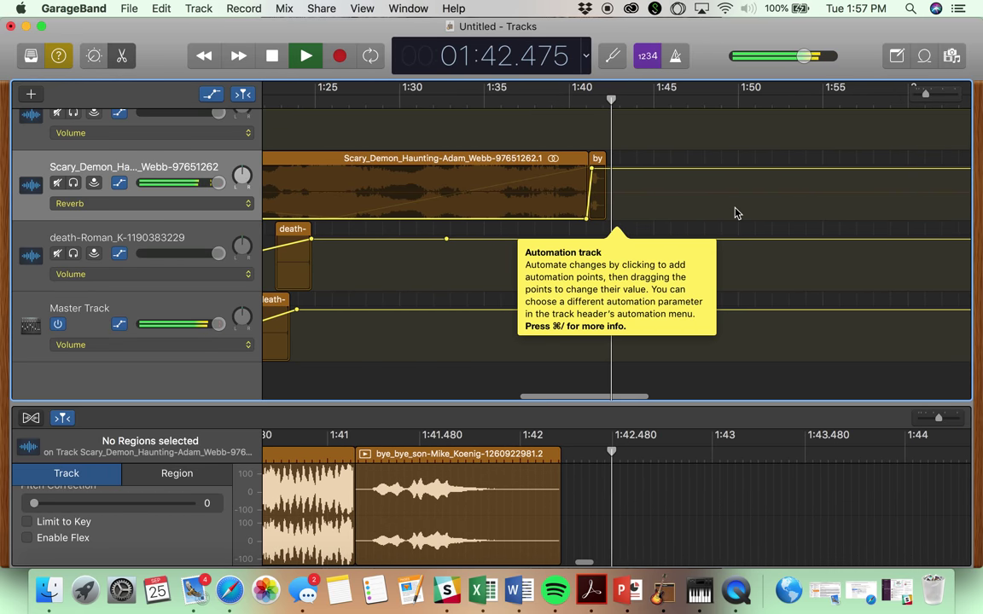
{"action": "key", "text": "space"}
{"action": "scroll", "coordinate": [597, 109], "scroll_direction": "left", "scroll_amount": 2}
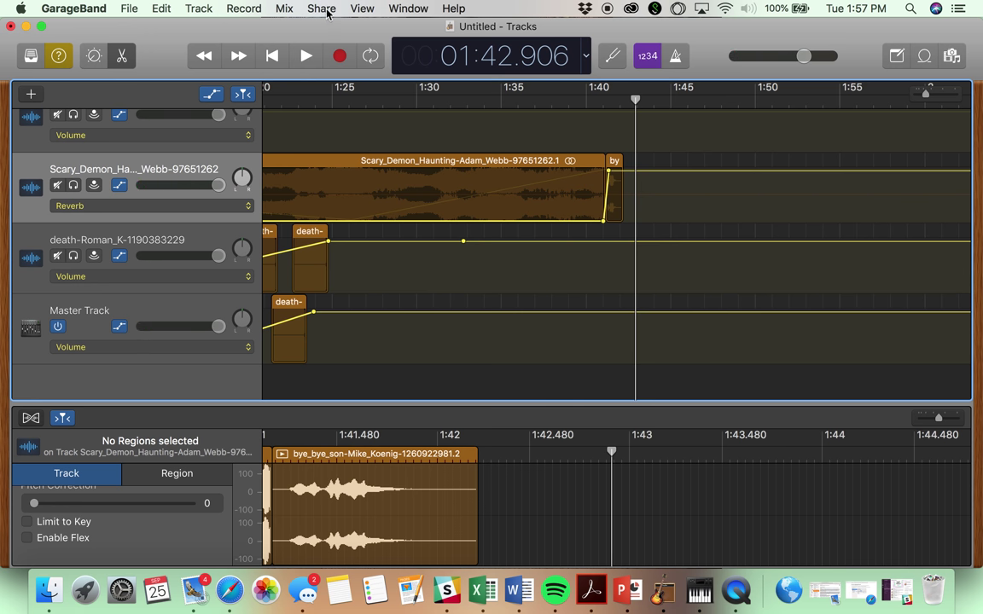
Step: Set up a SoundCloud share titled "Corny Demon Redux" with artist "Creative Commons", the composer's name and album "Corny Sounds to Spook to"
{"action": "left_click", "coordinate": [325, 9]}
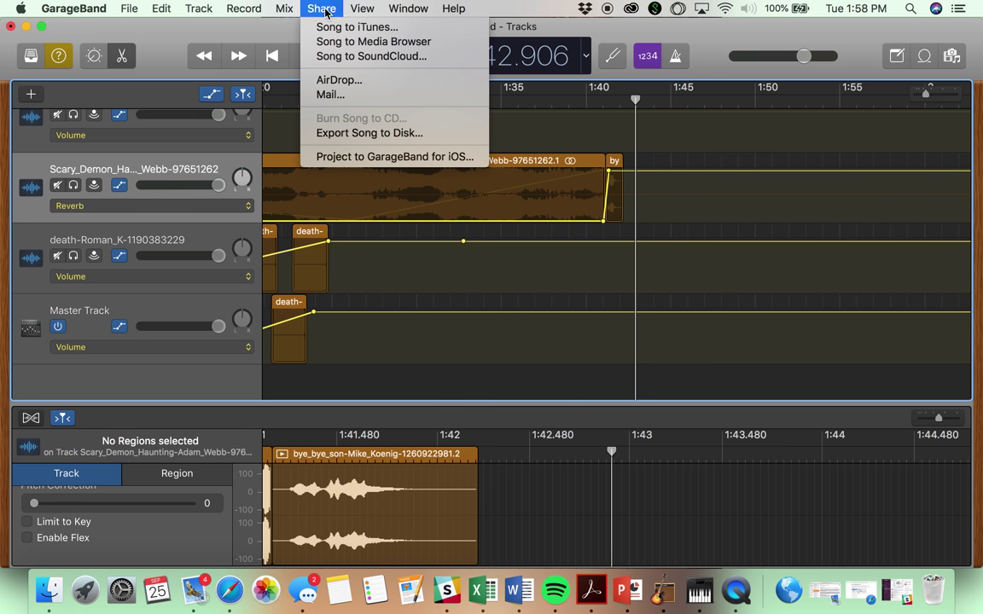
{"action": "left_click", "coordinate": [330, 57]}
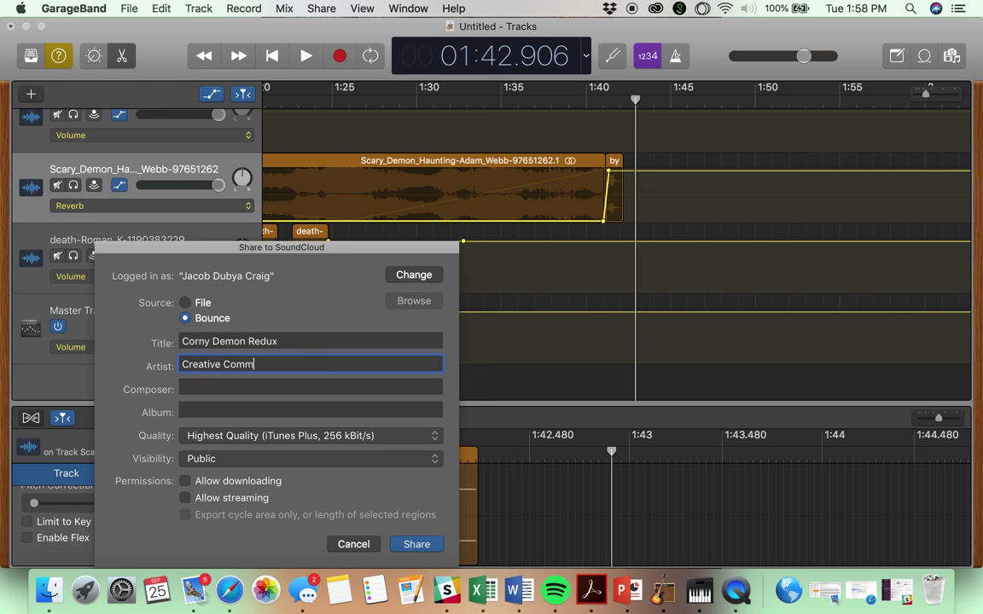
{"action": "left_click", "coordinate": [309, 387]}
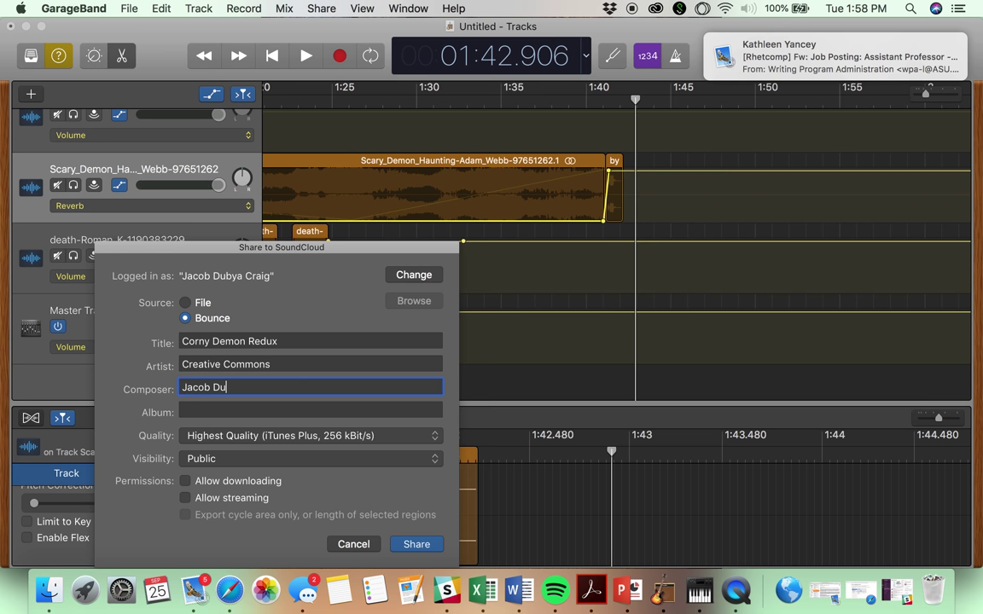
{"action": "left_click", "coordinate": [192, 412]}
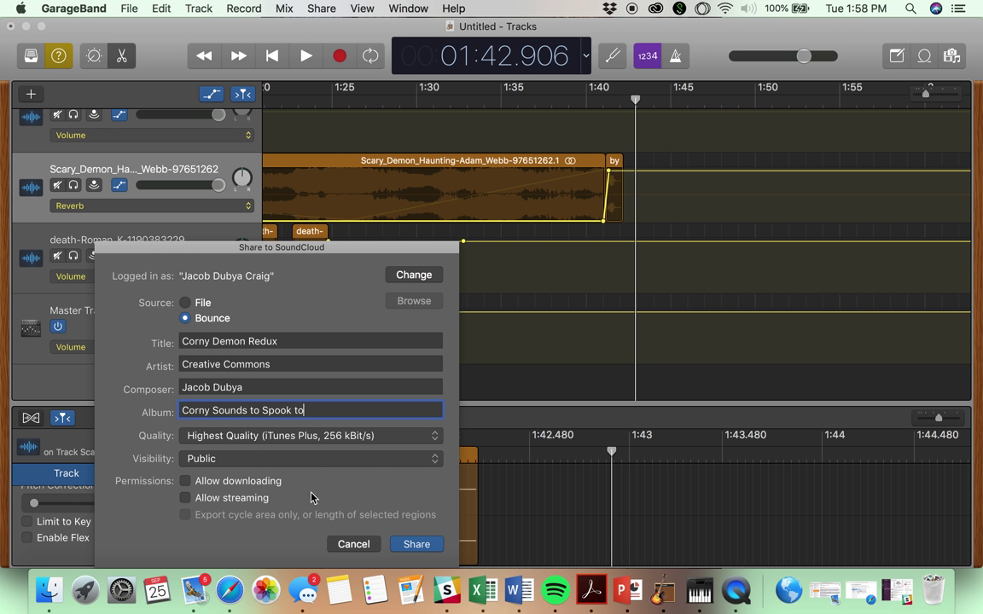
Step: Allow downloading and streaming of the song and share it to SoundCloud
{"action": "left_click", "coordinate": [186, 482]}
{"action": "left_click", "coordinate": [188, 498]}
{"action": "left_click", "coordinate": [404, 549]}
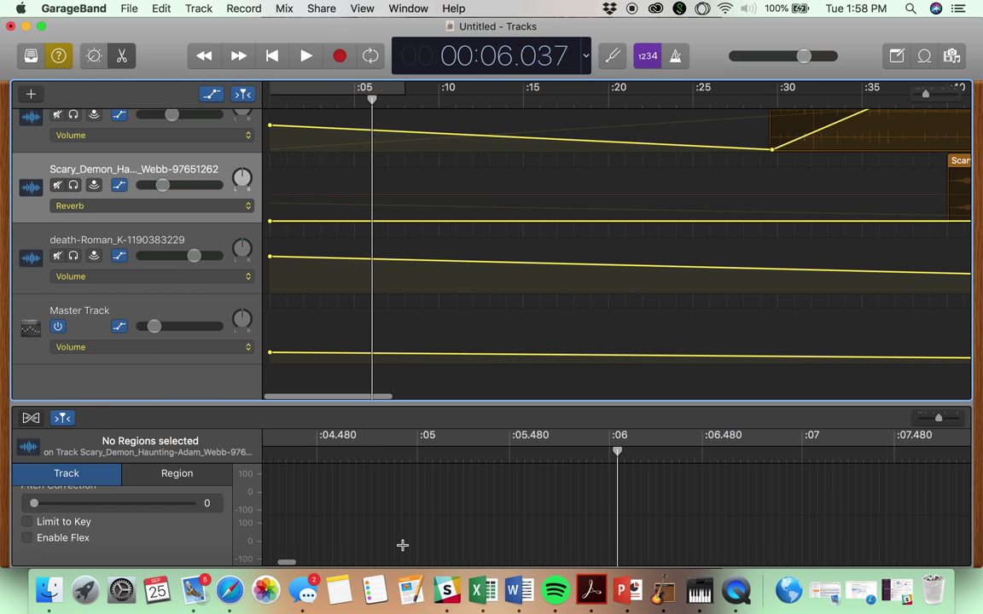